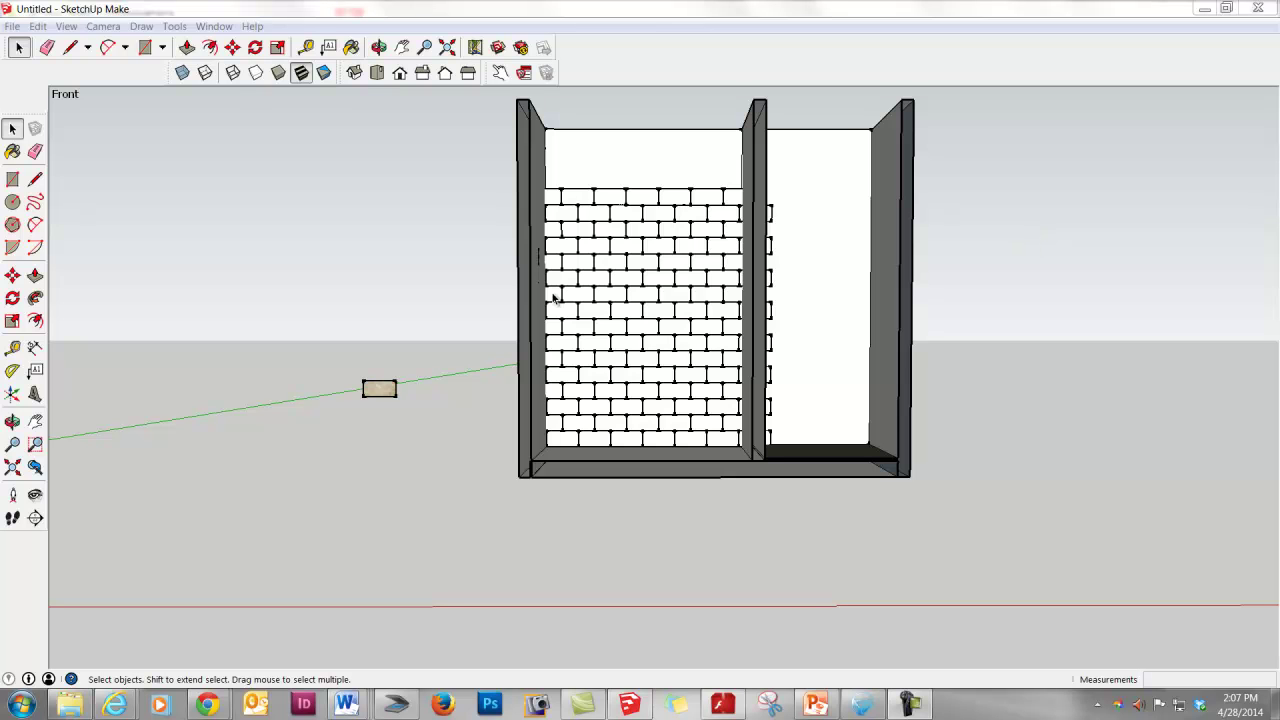
- Copy one brick from the shower wall and place the copy to the wall's left
{"action": "middle_click_drag", "start_coordinate": [703, 216], "coordinate": [689, 260]}
{"action": "scroll", "coordinate": [689, 250], "scroll_direction": "up", "scroll_amount": 6}
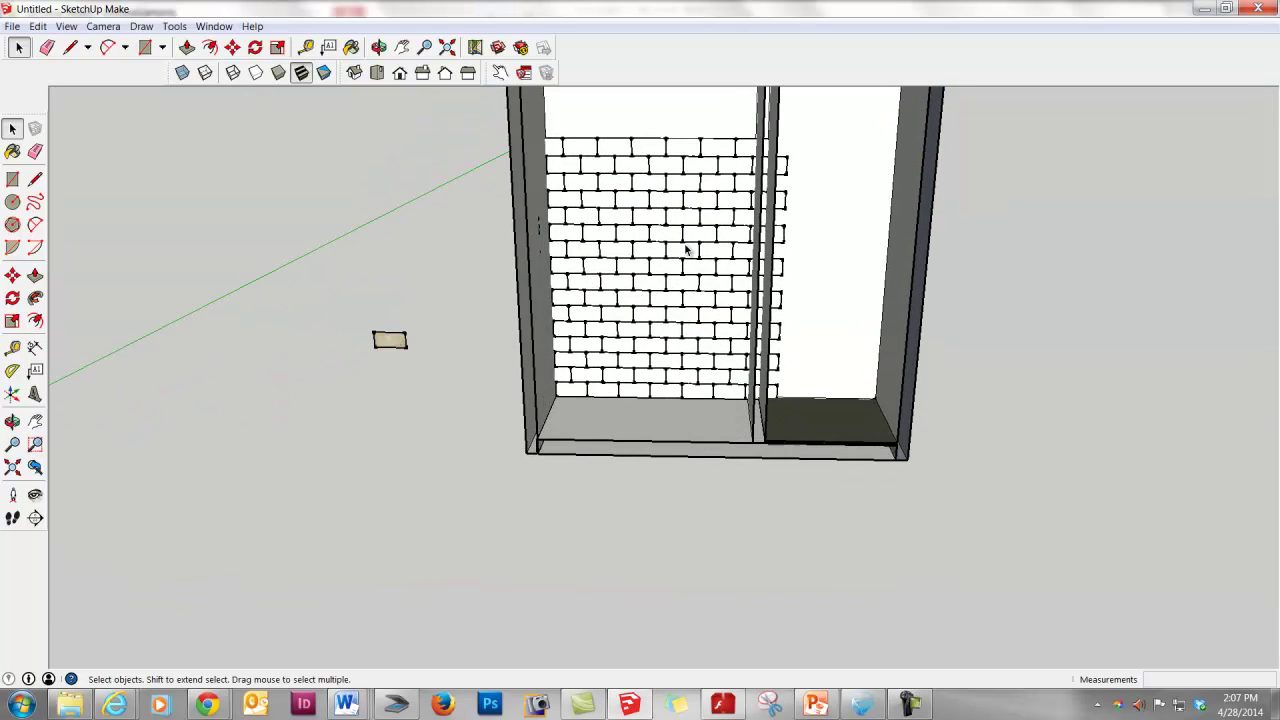
{"action": "scroll", "coordinate": [684, 153], "scroll_direction": "up", "scroll_amount": 2}
{"action": "mouse_move", "coordinate": [683, 163]}
{"action": "middle_mouse_down"}
{"action": "mouse_move", "coordinate": [649, 294]}
{"action": "mouse_move", "coordinate": [686, 163]}
{"action": "middle_mouse_up"}
{"action": "scroll", "coordinate": [706, 200], "scroll_direction": "down", "scroll_amount": 6}
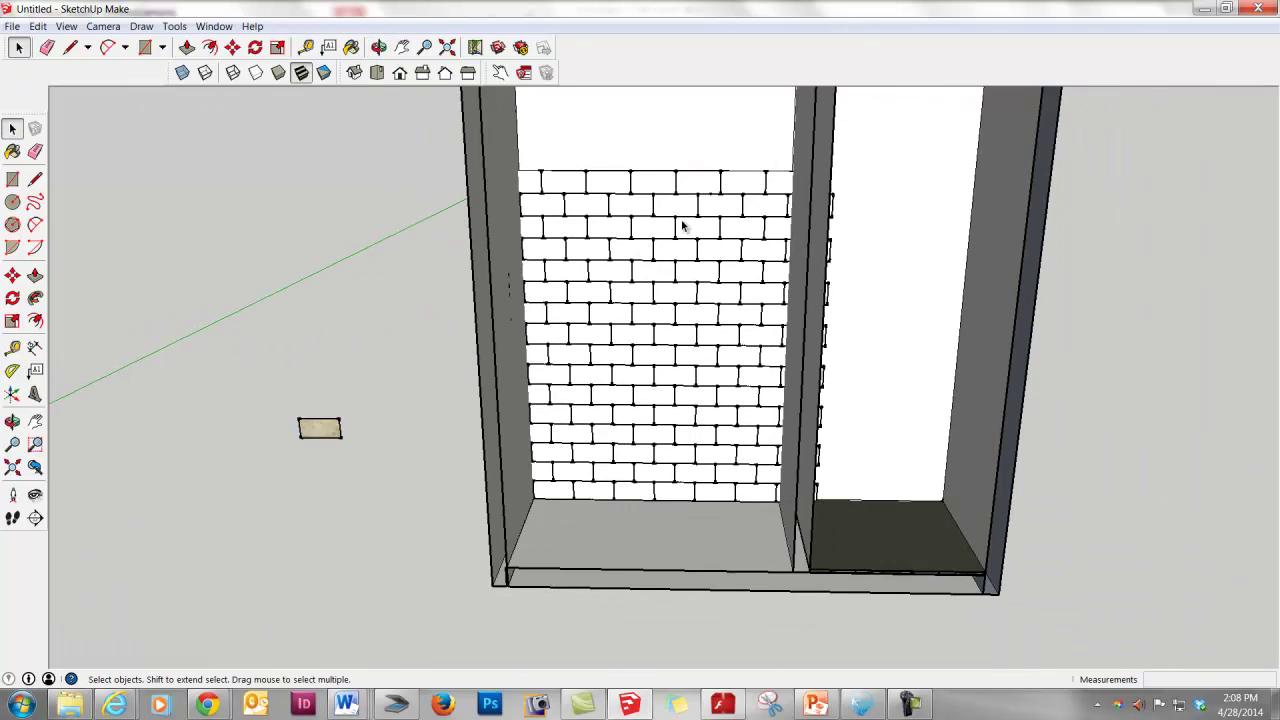
{"action": "middle_click_drag", "start_coordinate": [683, 227], "coordinate": [690, 165]}
{"action": "scroll", "coordinate": [685, 190], "scroll_direction": "down", "scroll_amount": 1}
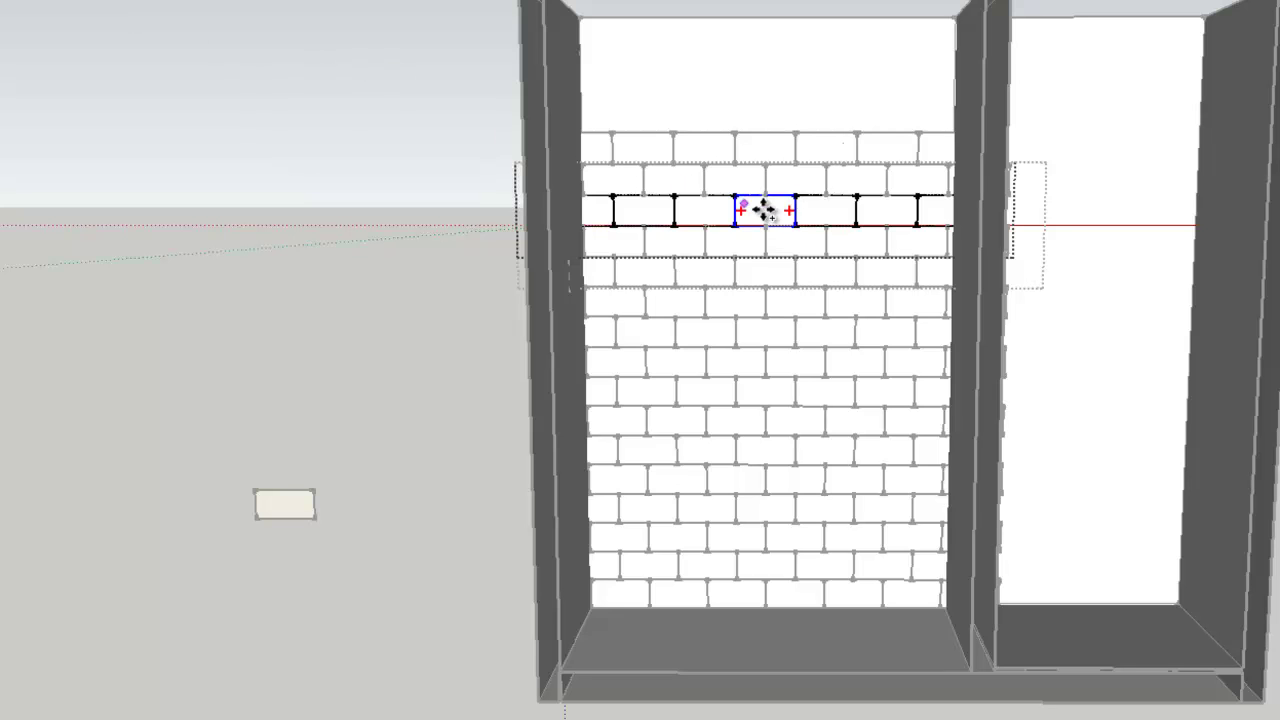
{"action": "left_click", "coordinate": [803, 227], "text": "ctrl"}
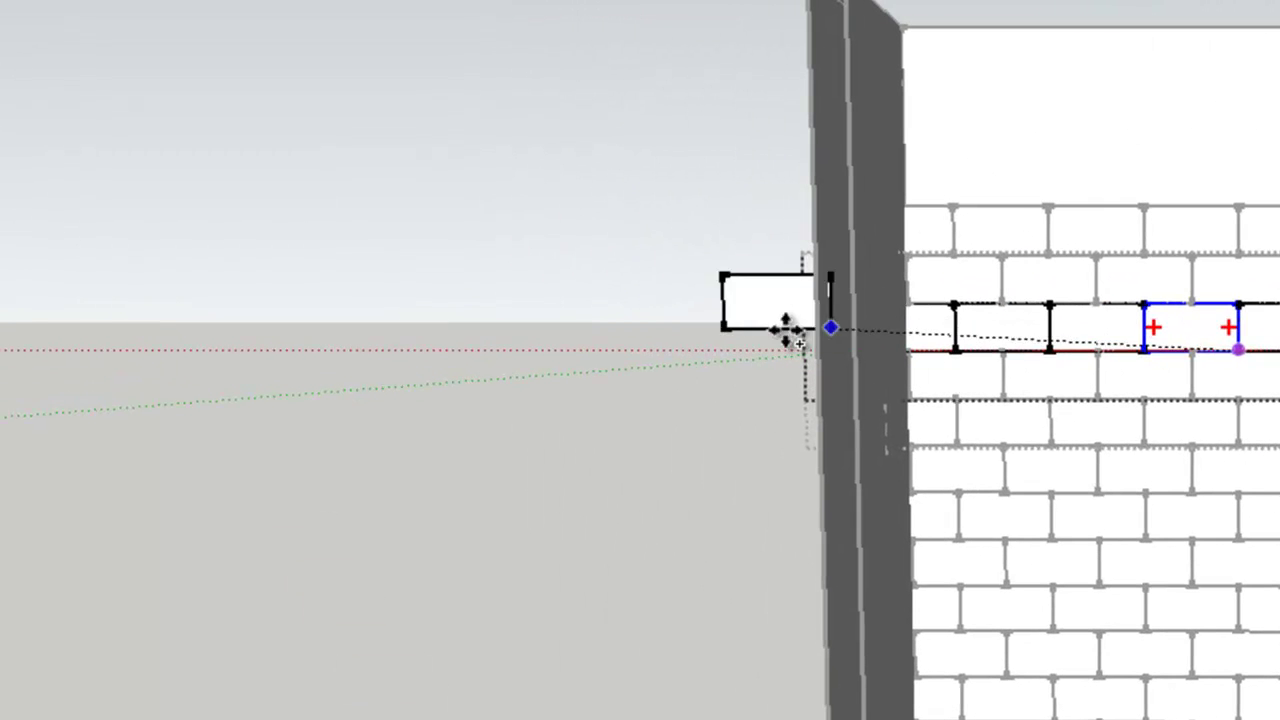
{"action": "left_click", "coordinate": [645, 343]}
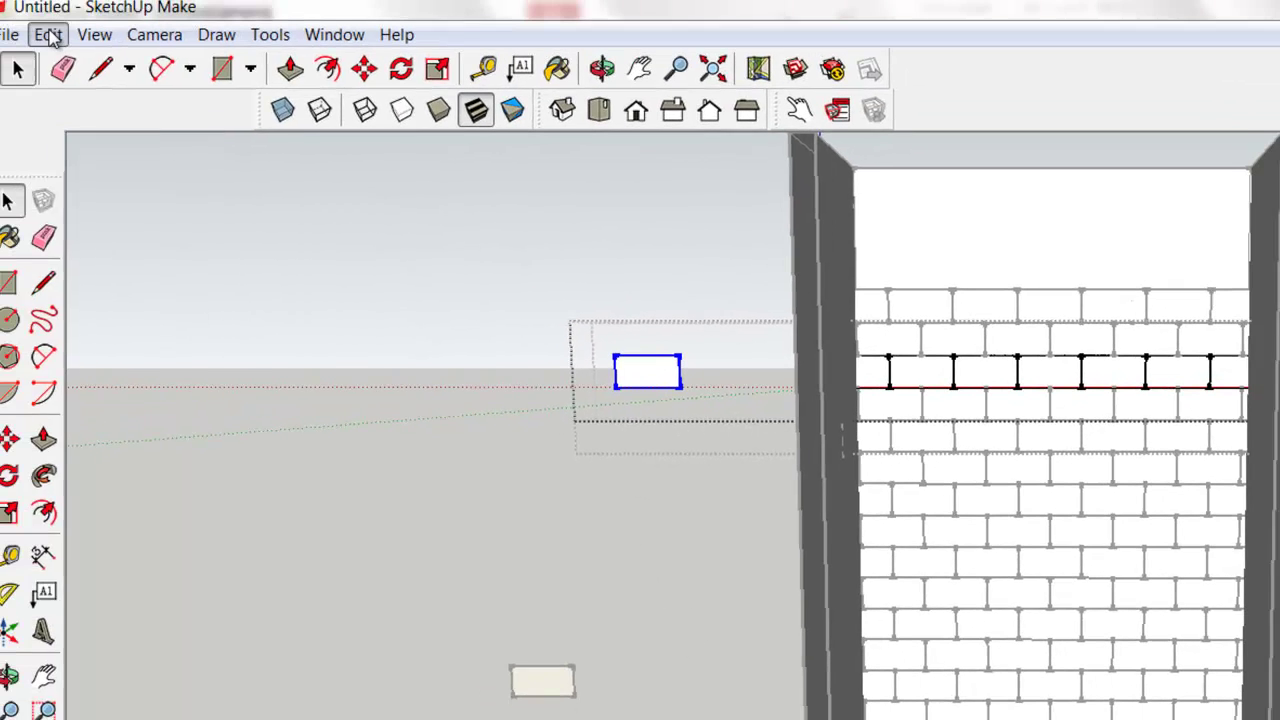
- Cut the brick copy out of the wall group and Paste In Place it outside the group
{"action": "left_click", "coordinate": [60, 42]}
{"action": "left_click", "coordinate": [106, 42]}
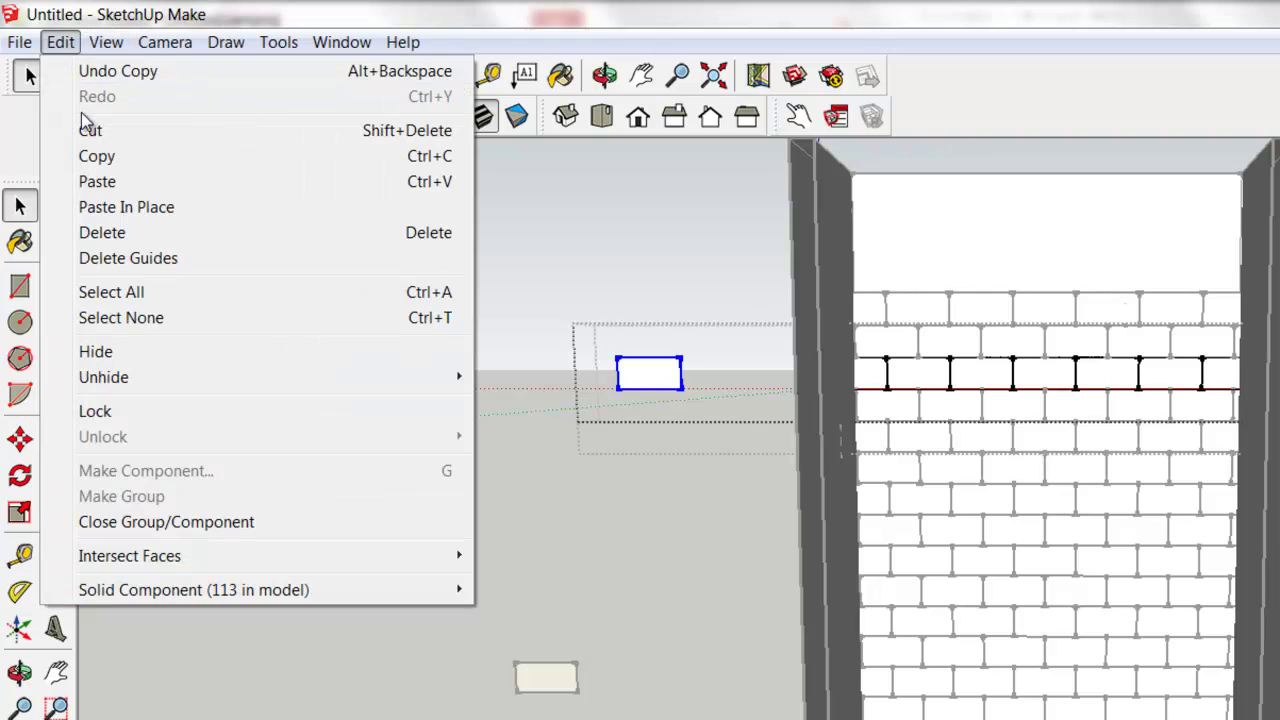
{"action": "key", "text": "Escape"}
{"action": "key", "text": "Delete"}
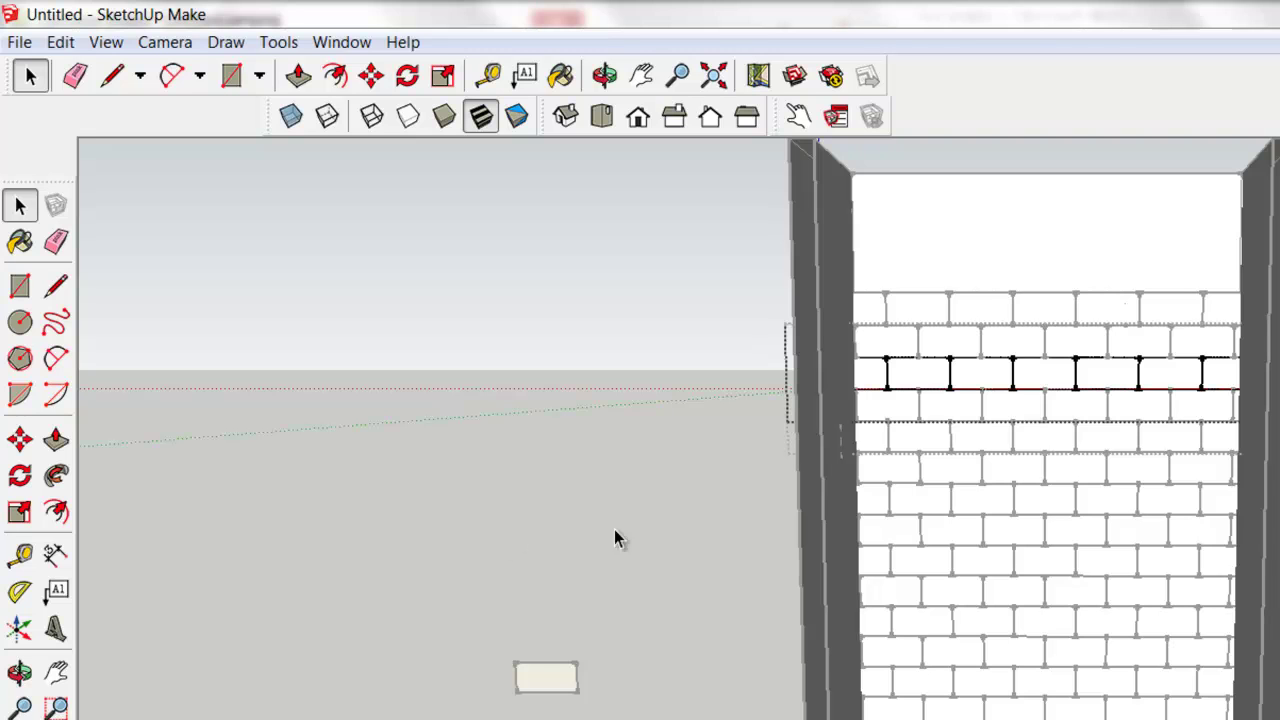
{"action": "left_click", "coordinate": [710, 596]}
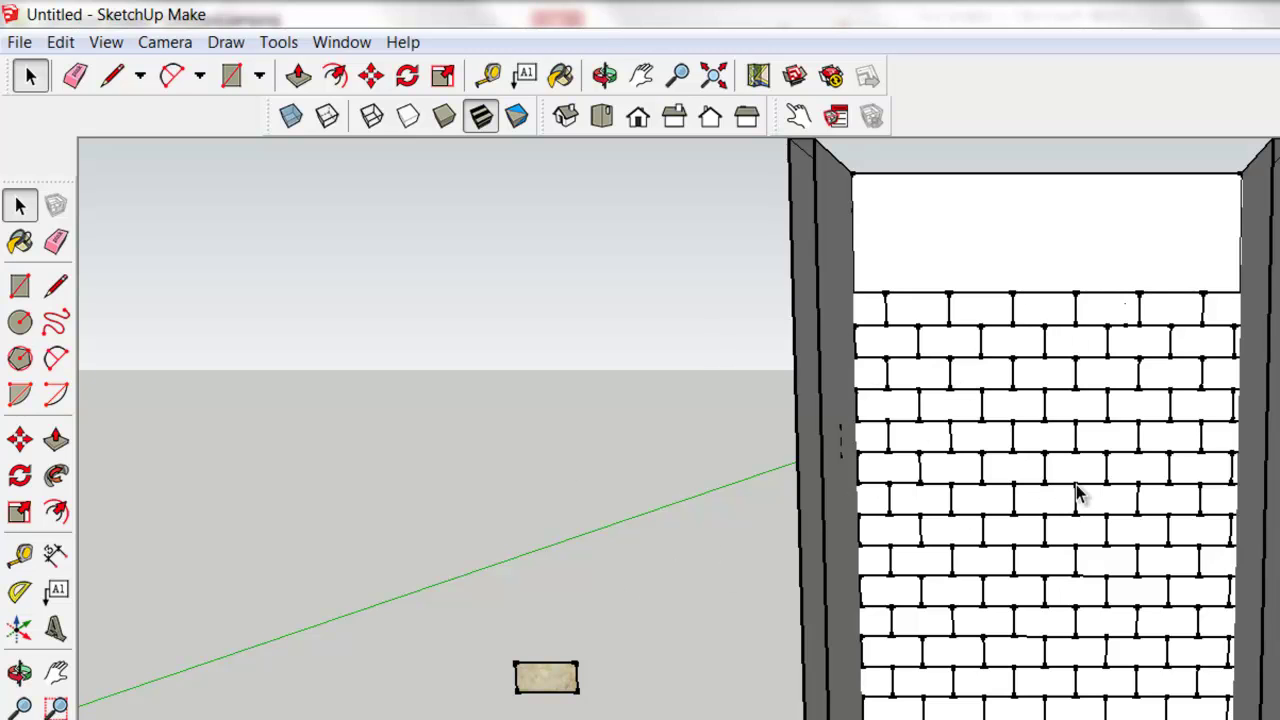
{"action": "left_click", "coordinate": [61, 42]}
{"action": "left_click", "coordinate": [141, 207]}
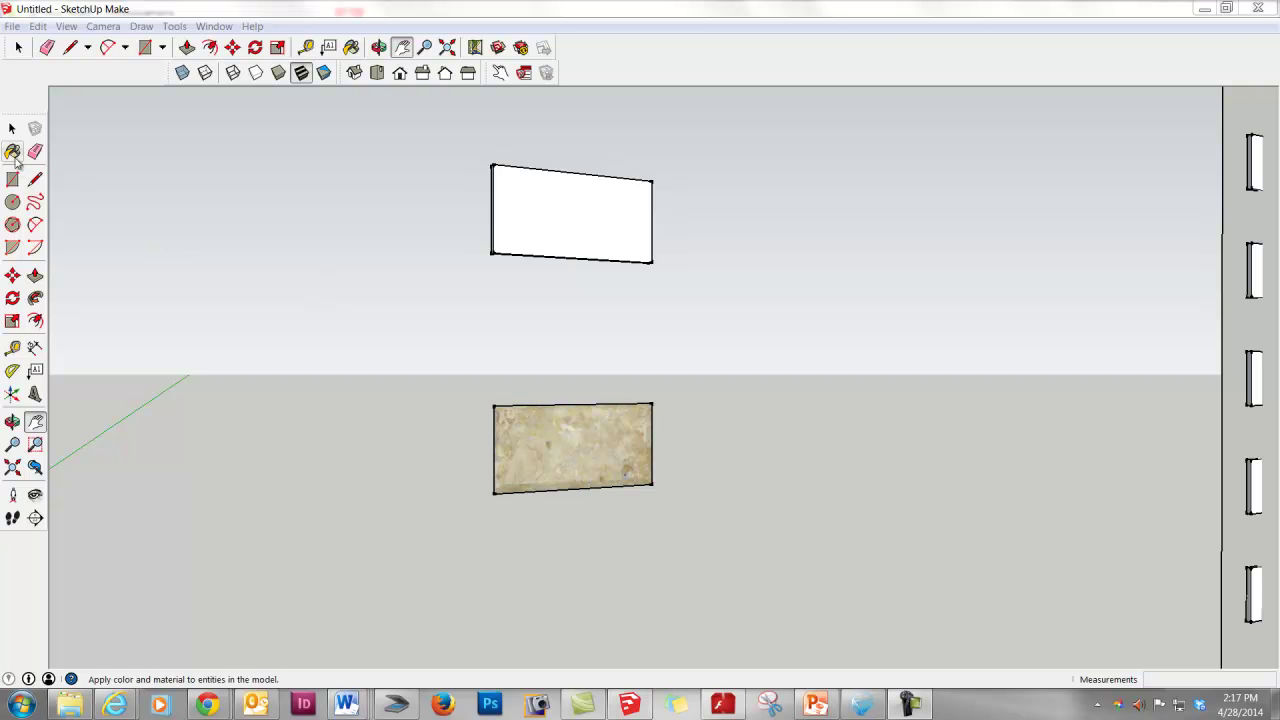
- Open the Paint Bucket's Materials panel, move it aside, and sample the stone tile material
{"action": "left_click", "coordinate": [13, 151]}
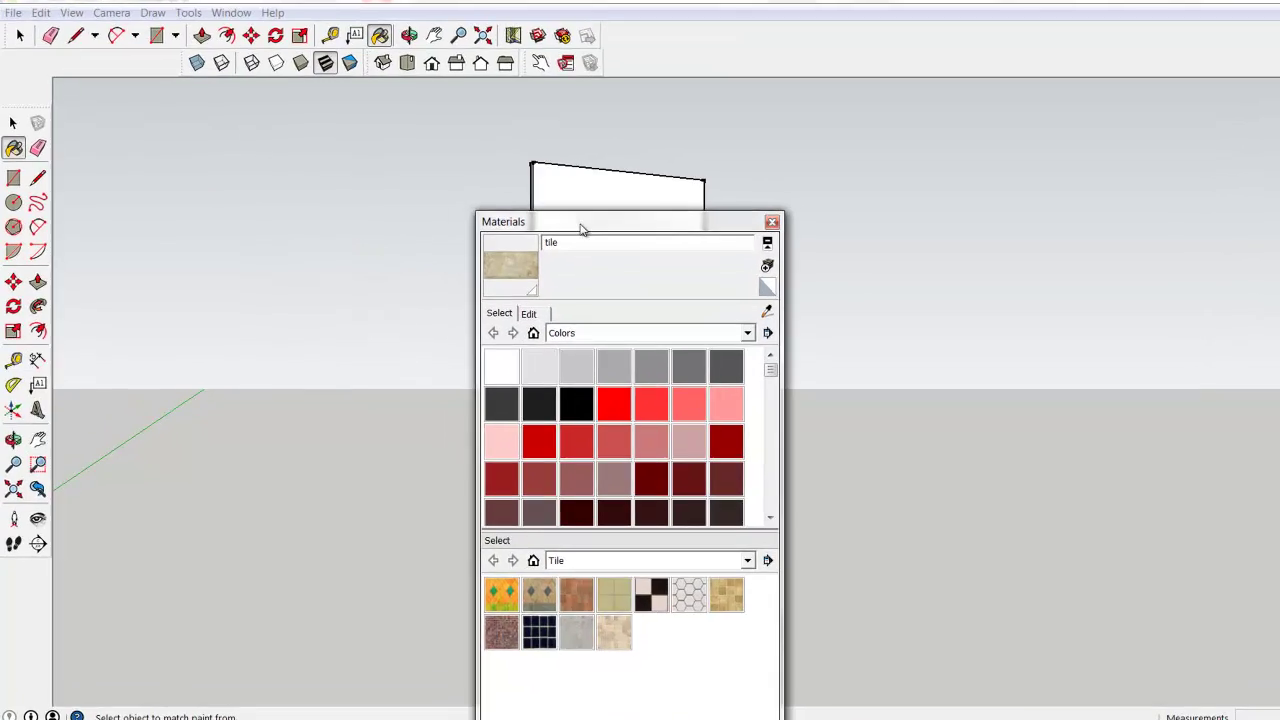
{"action": "left_click_drag", "start_coordinate": [581, 229], "coordinate": [188, 208]}
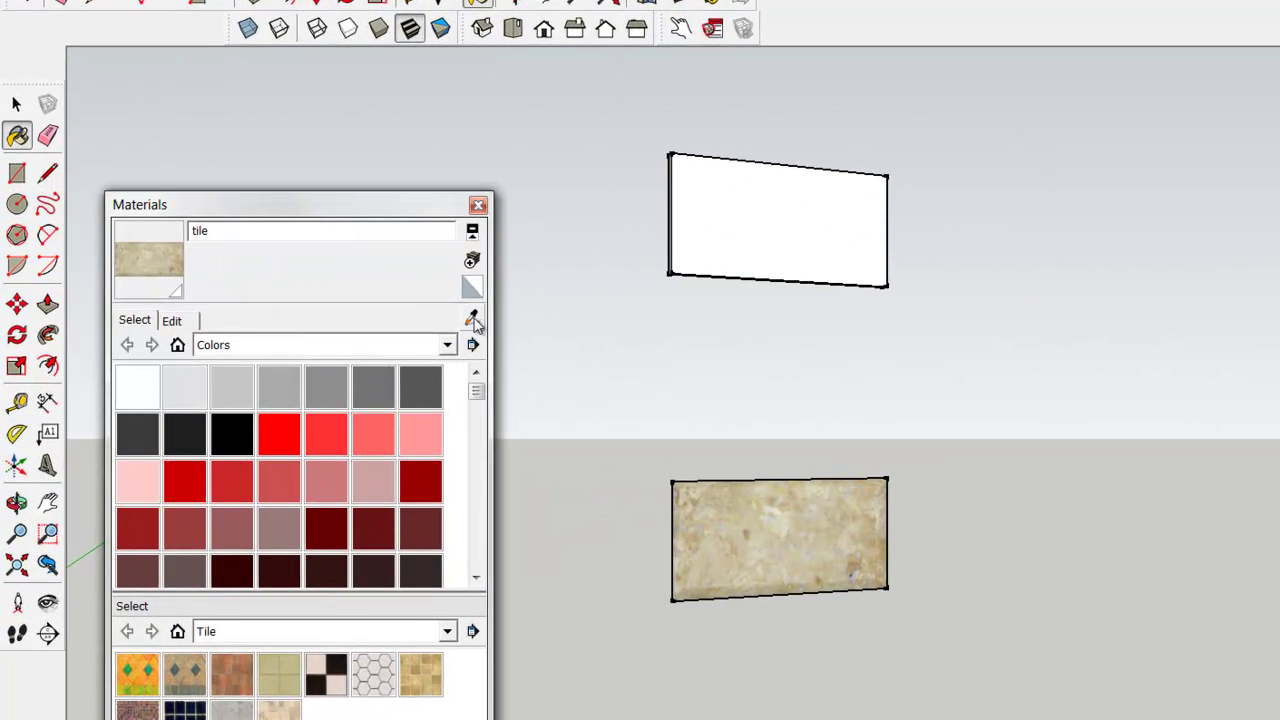
{"action": "left_click", "coordinate": [720, 503]}
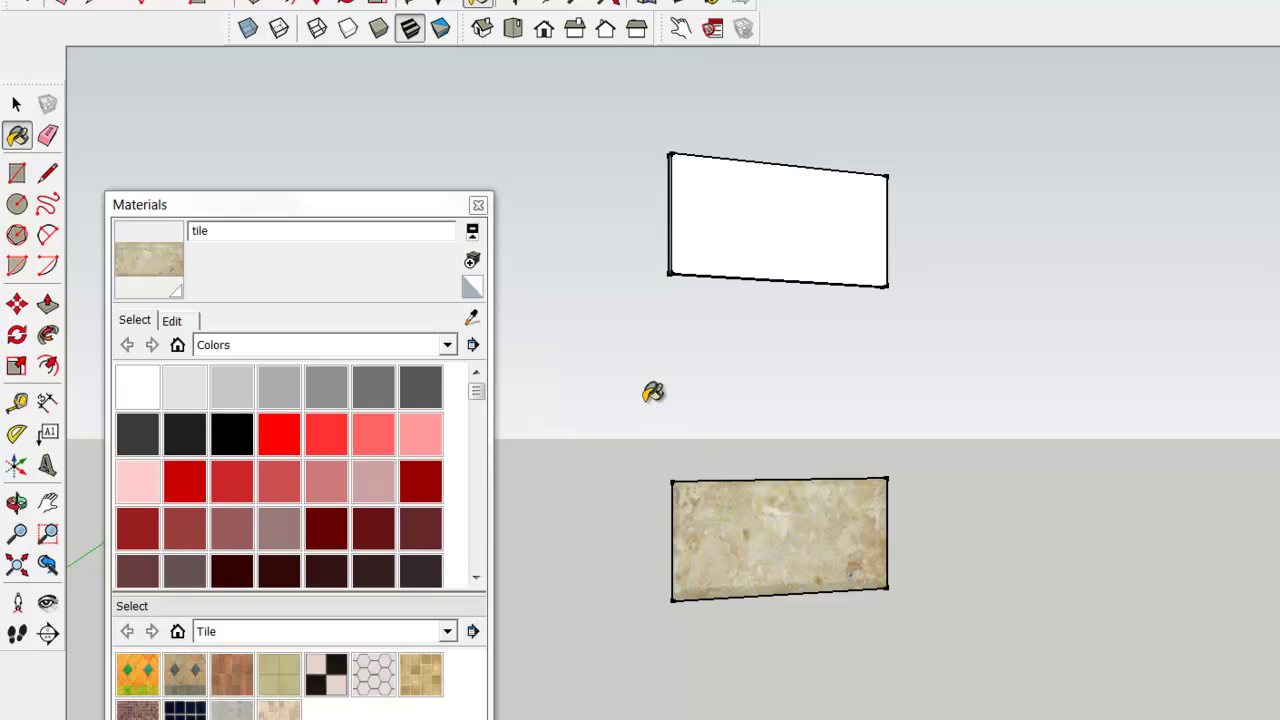
- Paint the upper rectangle's face inside its group with the stone tile material
{"action": "key", "text": "space"}
{"action": "double_click", "coordinate": [729, 215]}
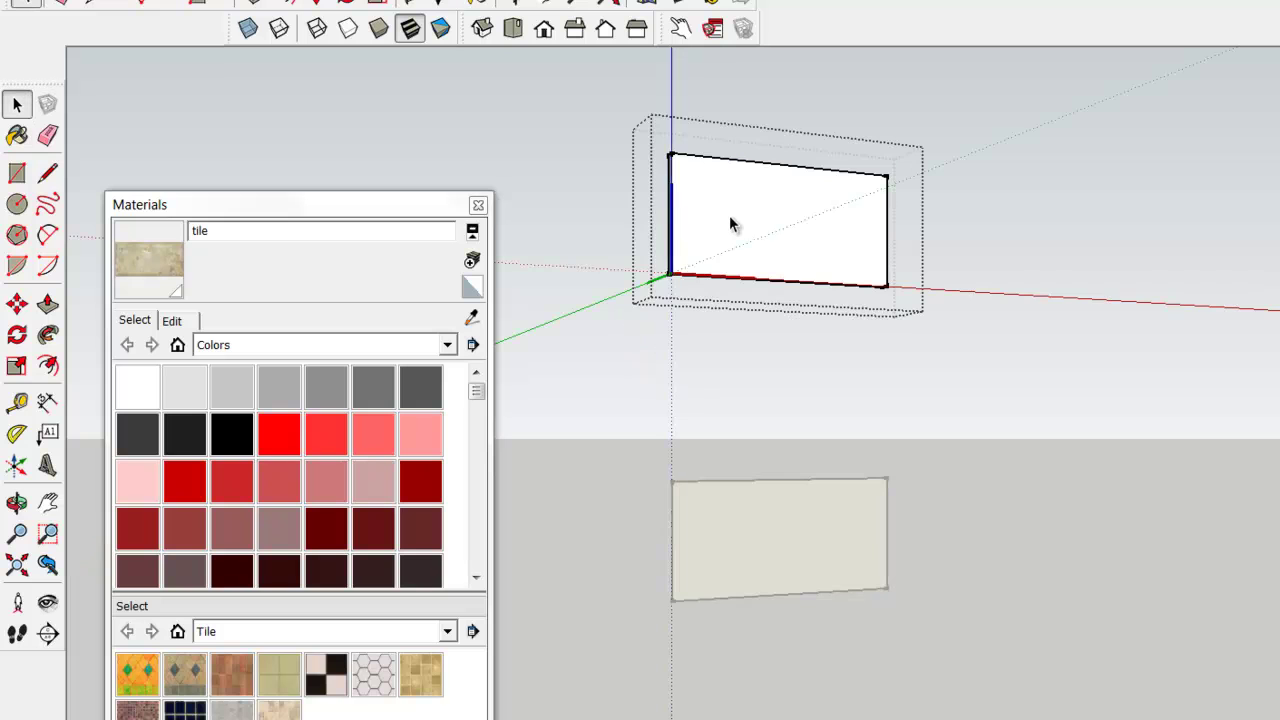
{"action": "double_click", "coordinate": [730, 220]}
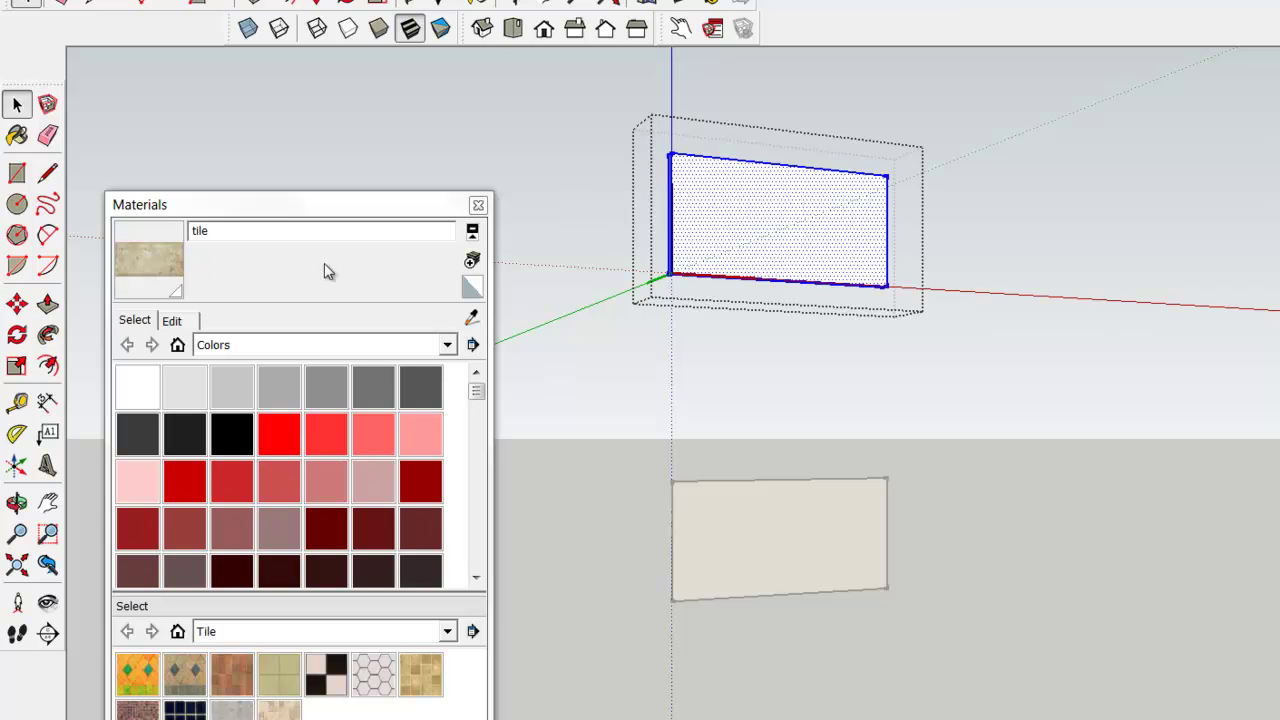
{"action": "key", "text": "b"}
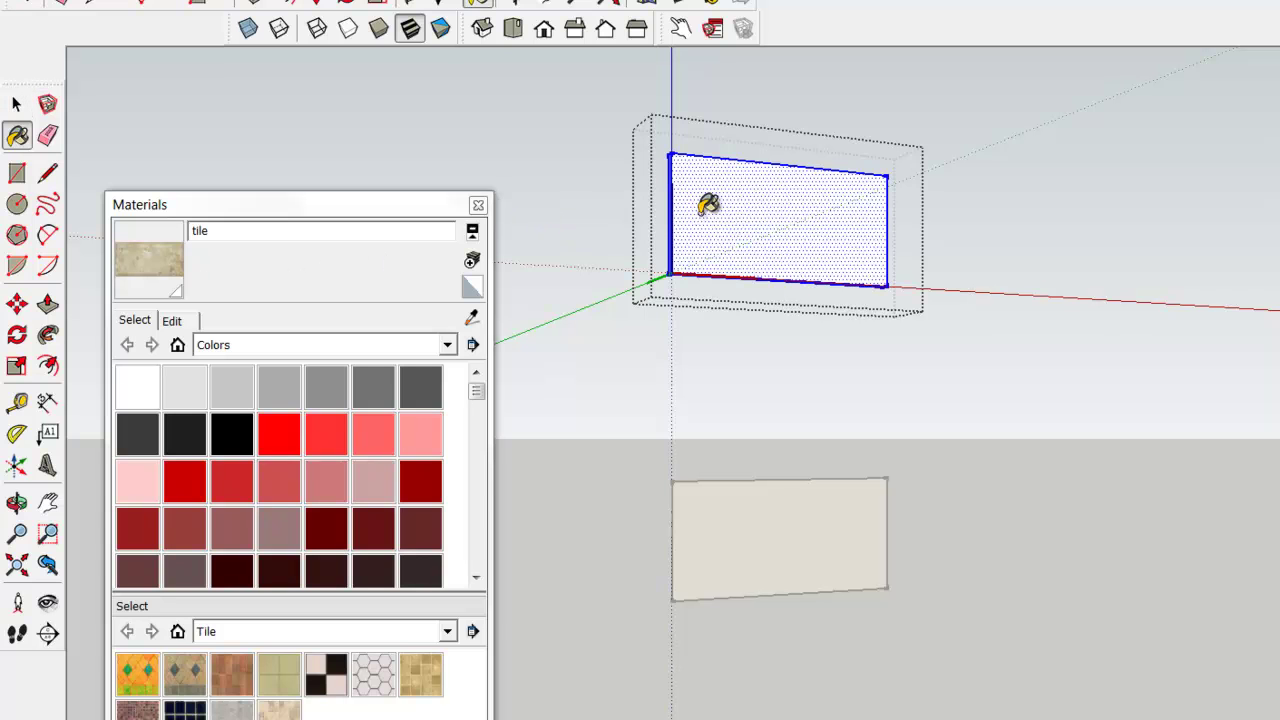
{"action": "left_click", "coordinate": [708, 205]}
{"action": "mouse_move", "coordinate": [1057, 230]}
{"action": "middle_mouse_down"}
{"action": "mouse_move", "coordinate": [1020, 260]}
{"action": "mouse_move", "coordinate": [929, 287]}
{"action": "middle_mouse_up"}
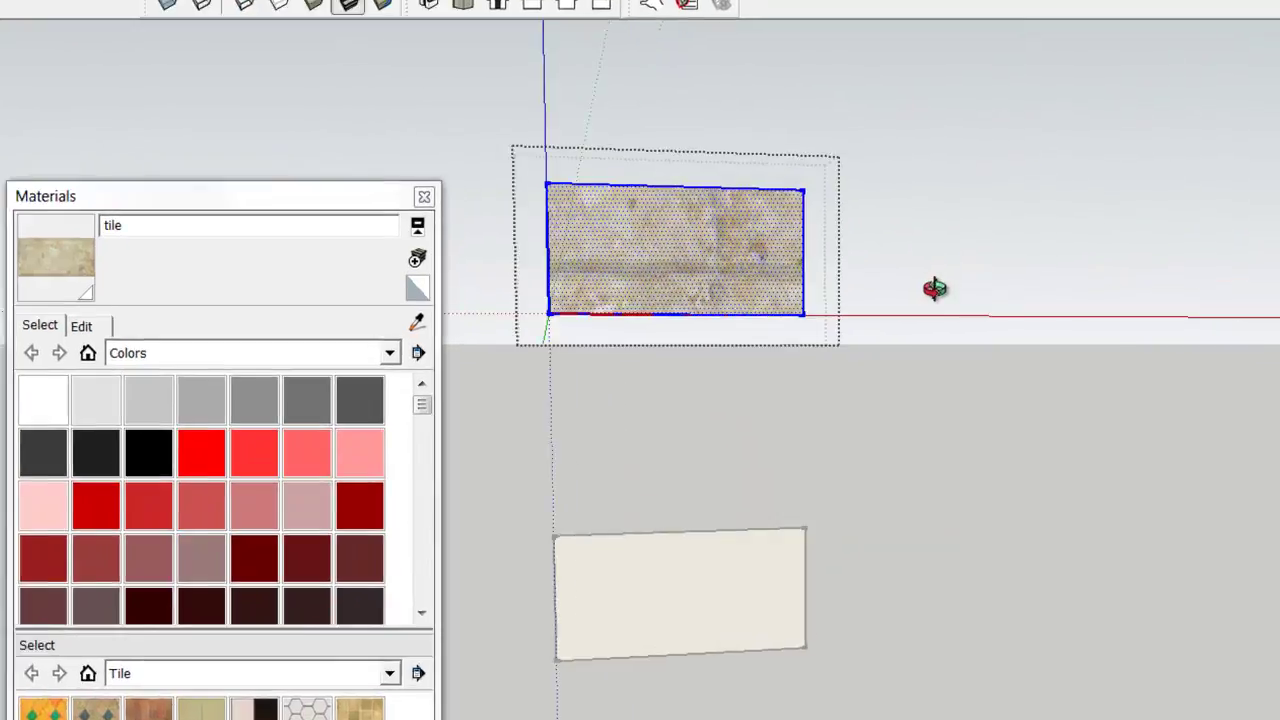
{"action": "scroll", "coordinate": [620, 215], "scroll_direction": "up", "scroll_amount": 5}
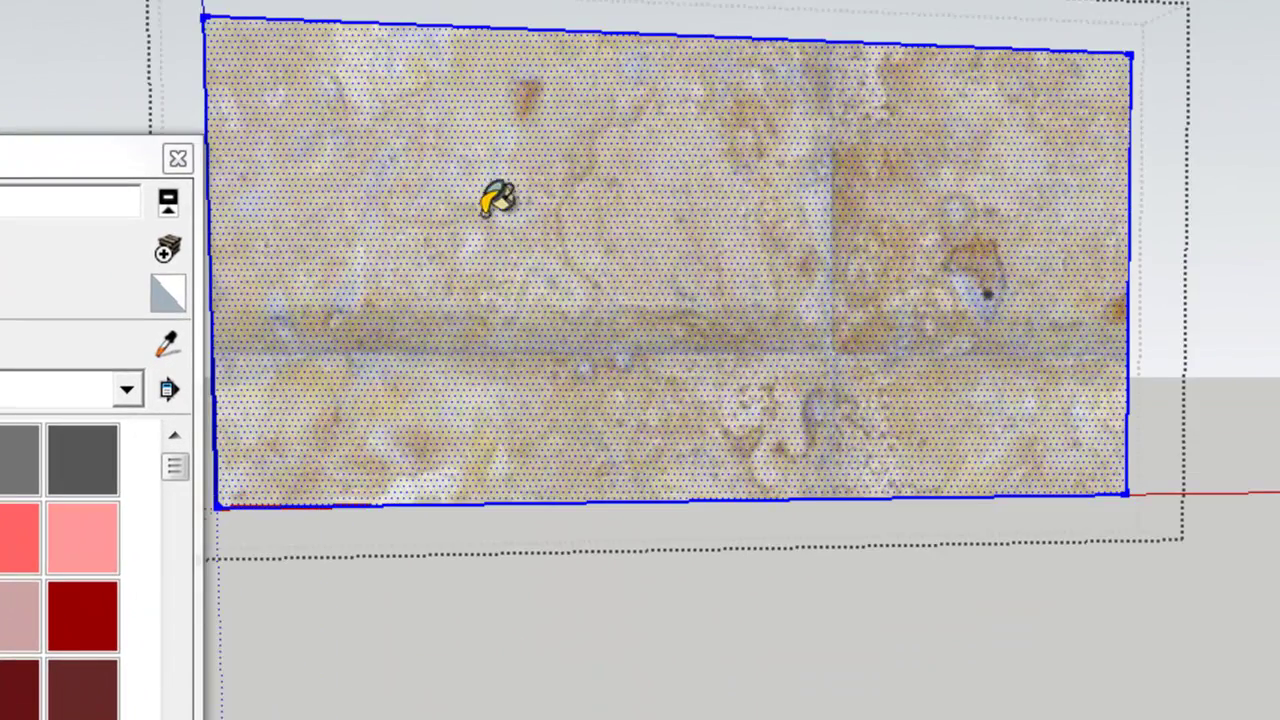
{"action": "left_click_drag", "start_coordinate": [117, 177], "coordinate": [89, 216]}
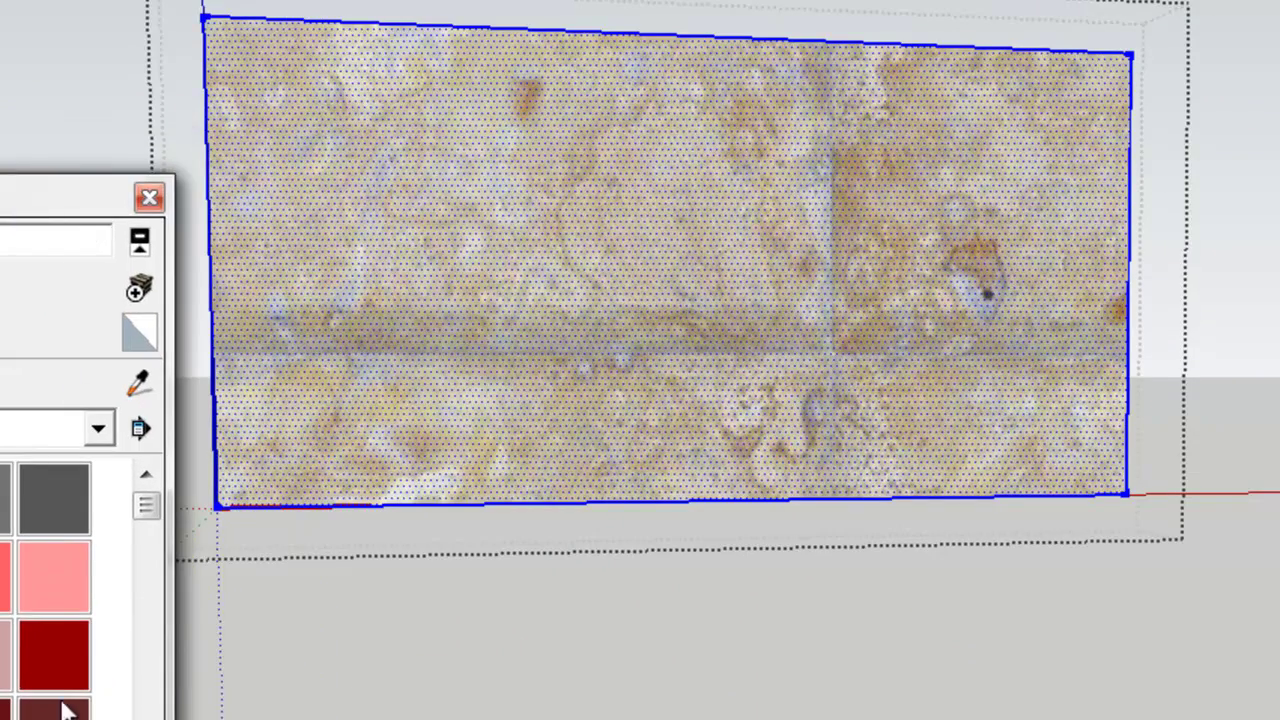
{"action": "left_click", "coordinate": [139, 243]}
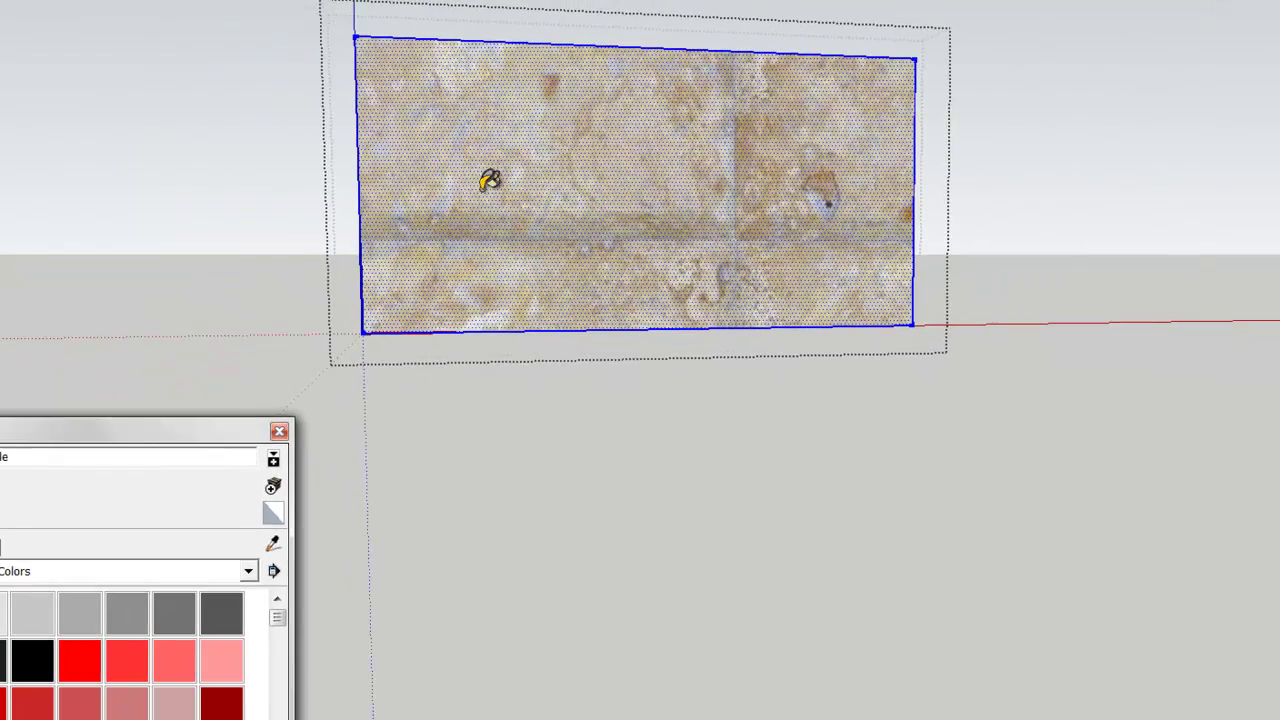
{"action": "key", "text": "space"}
- Bring up the textured face's context menu and expand its Texture submenu
{"action": "right_click", "coordinate": [507, 171]}
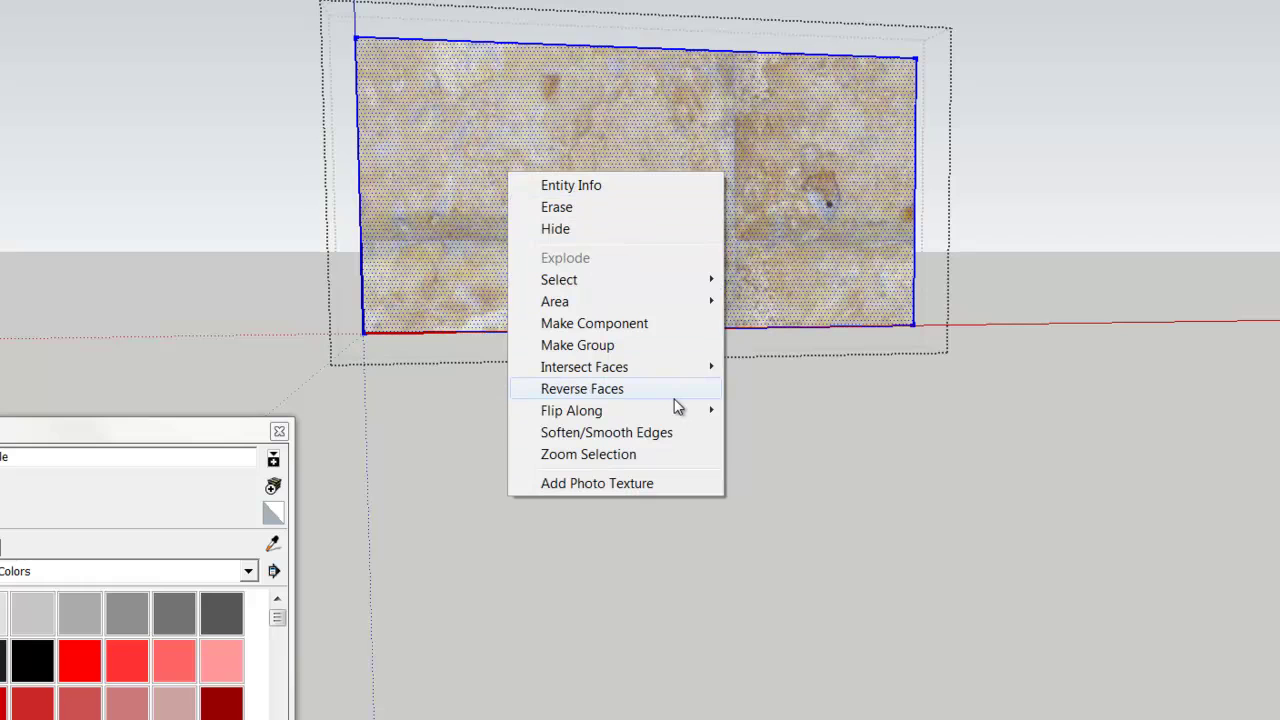
{"action": "mouse_move", "coordinate": [677, 409]}
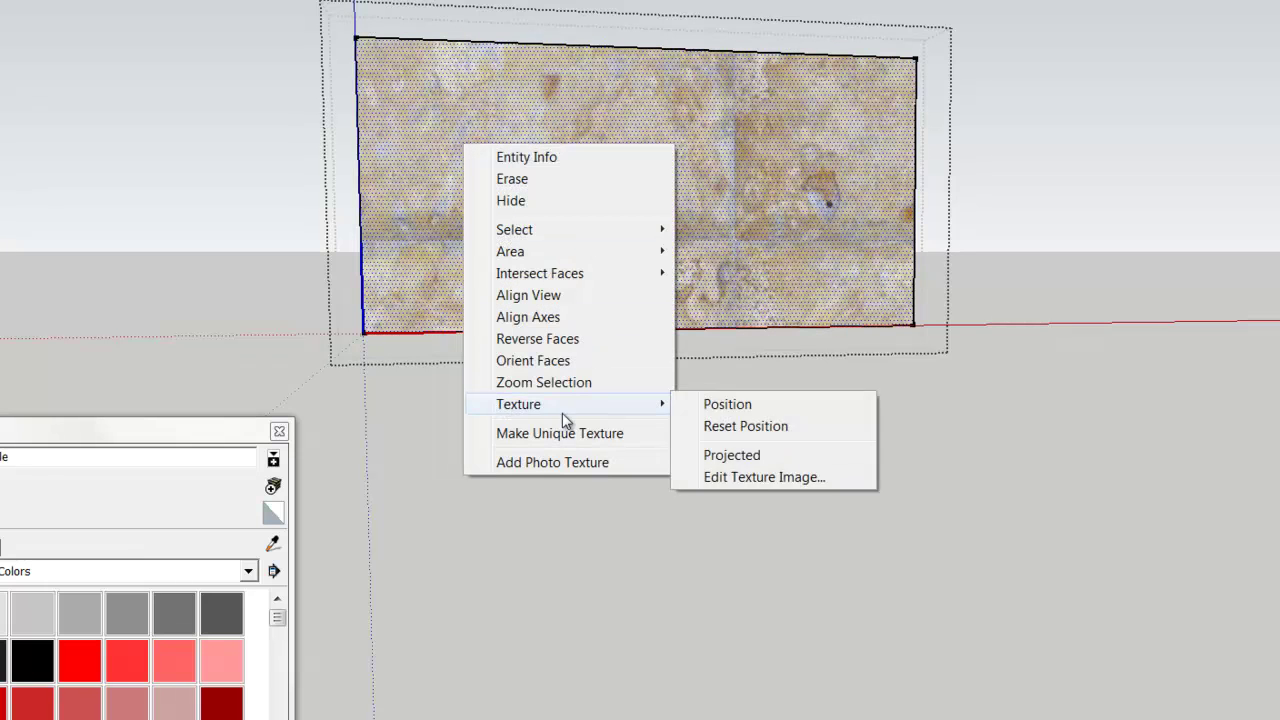
- Position the texture pins so one tile image exactly fills the face, then close Materials
{"action": "left_click", "coordinate": [725, 405]}
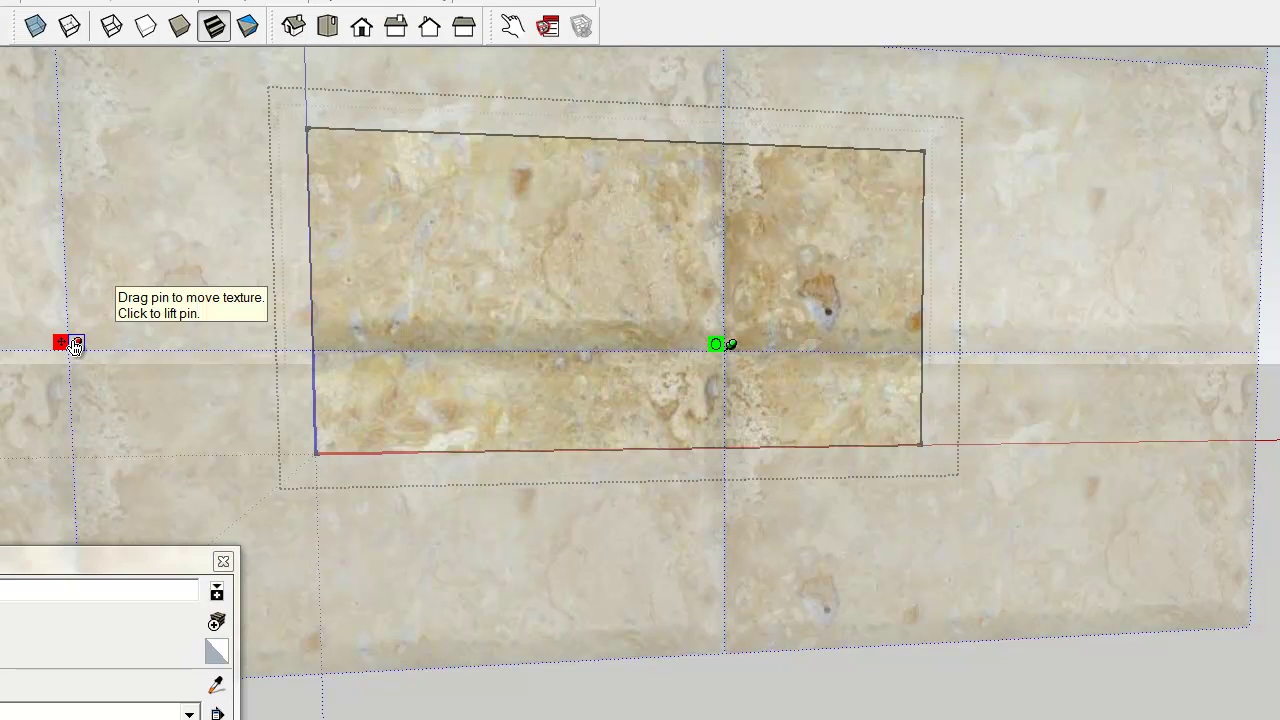
{"action": "left_click_drag", "start_coordinate": [75, 345], "coordinate": [322, 449]}
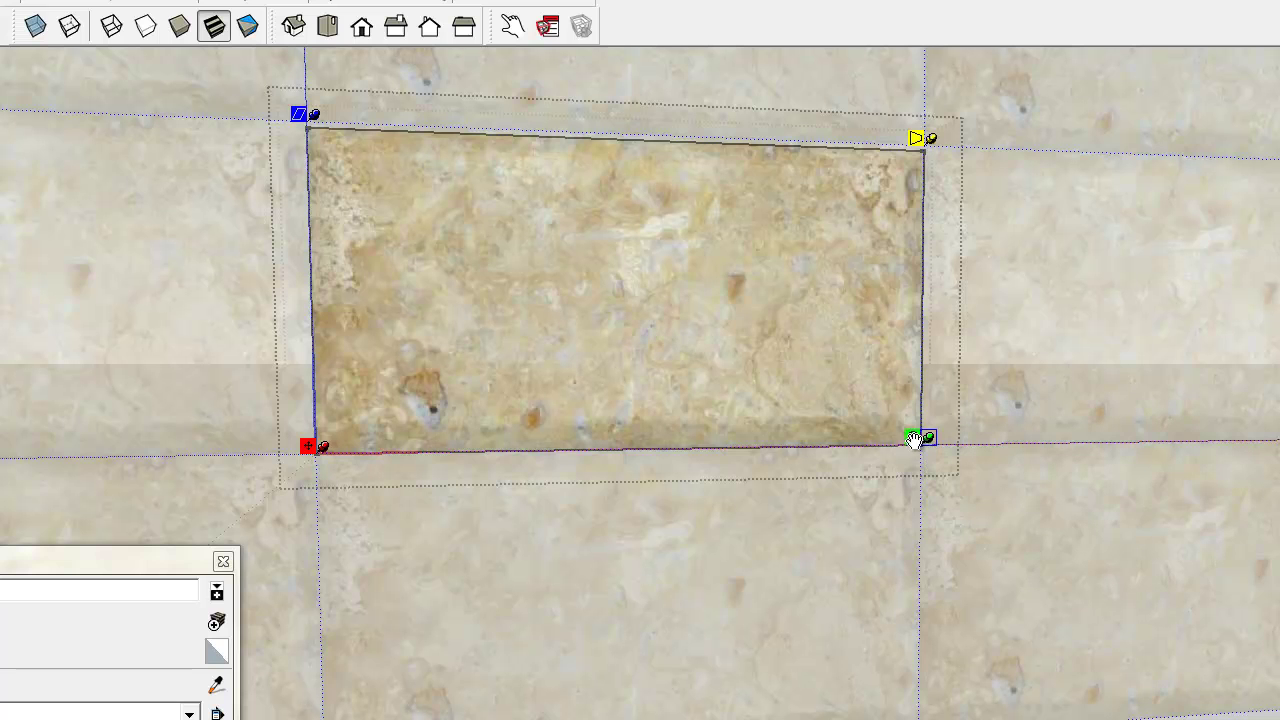
{"action": "left_click_drag", "start_coordinate": [918, 438], "coordinate": [728, 440]}
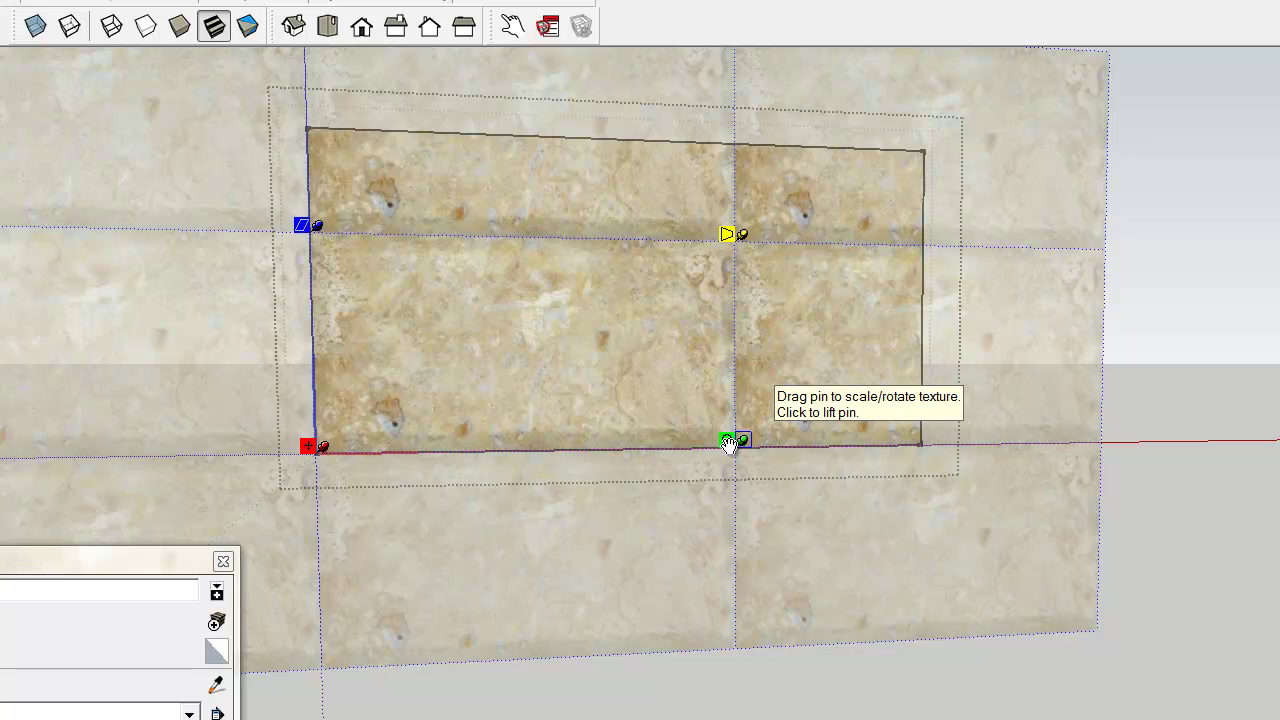
{"action": "left_click_drag", "start_coordinate": [733, 443], "coordinate": [924, 447]}
{"action": "right_click", "coordinate": [1133, 440]}
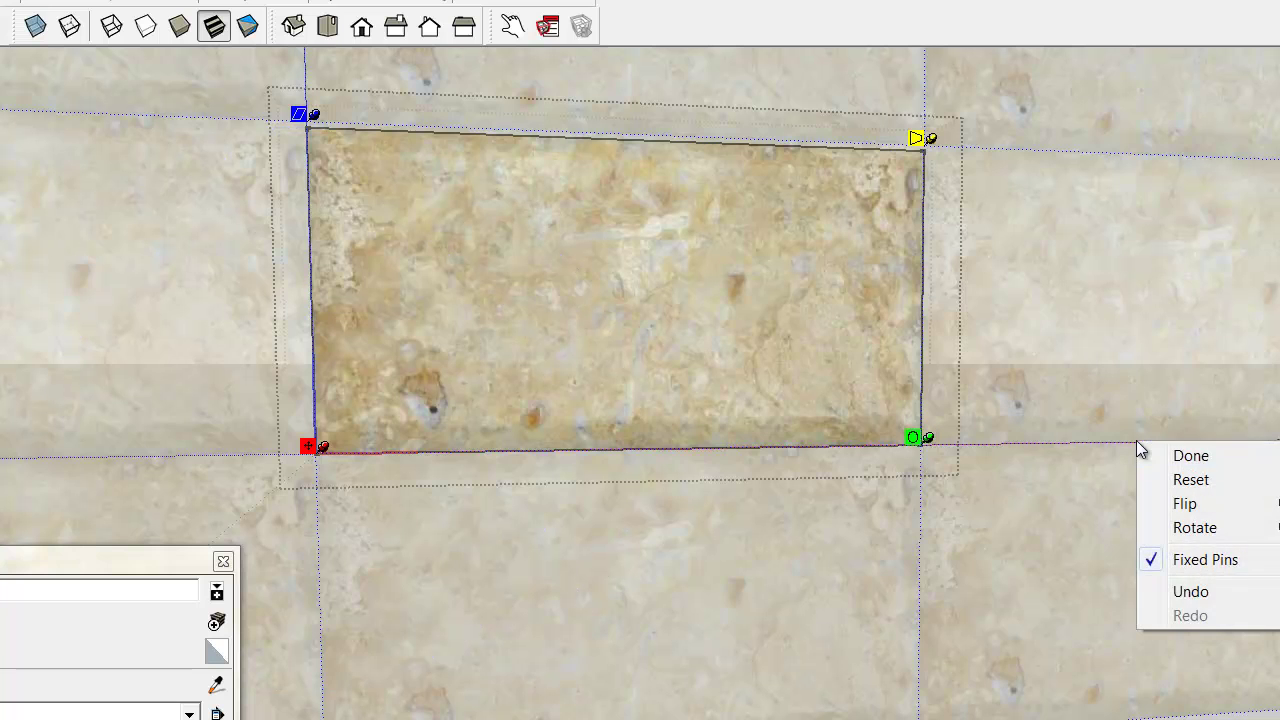
{"action": "left_click", "coordinate": [1138, 452]}
{"action": "left_click", "coordinate": [711, 607]}
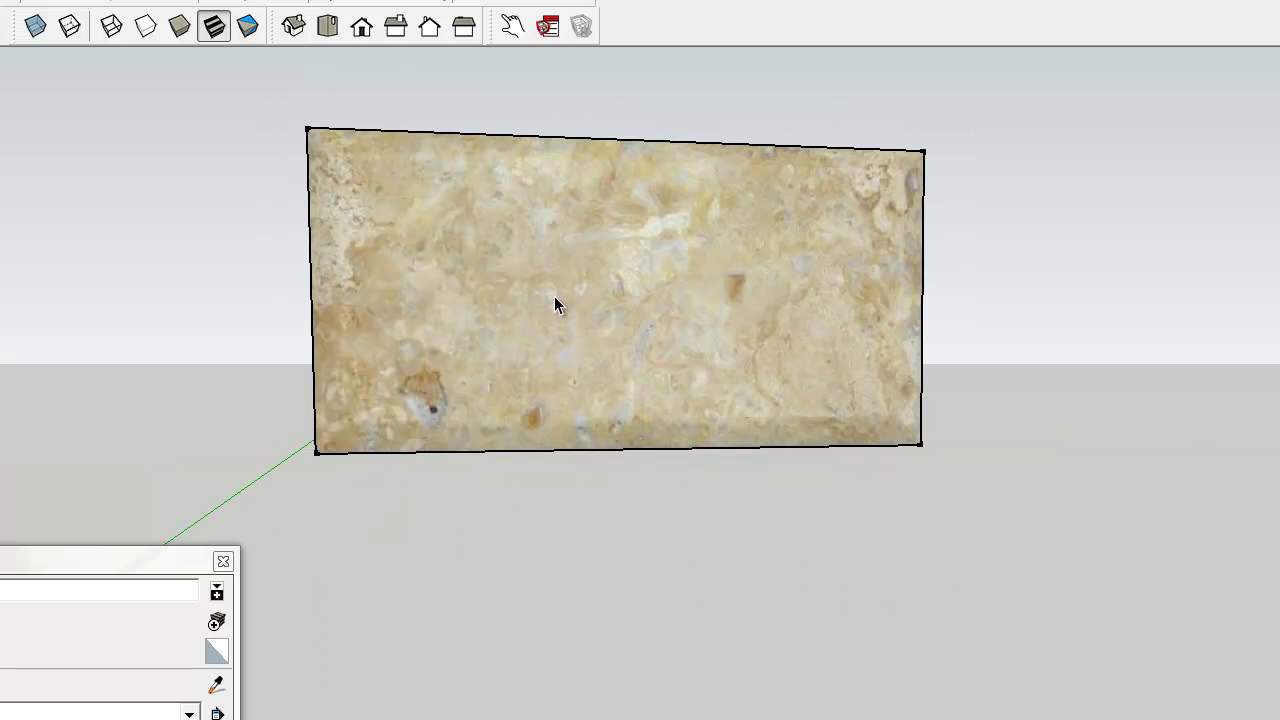
{"action": "left_click", "coordinate": [223, 562]}
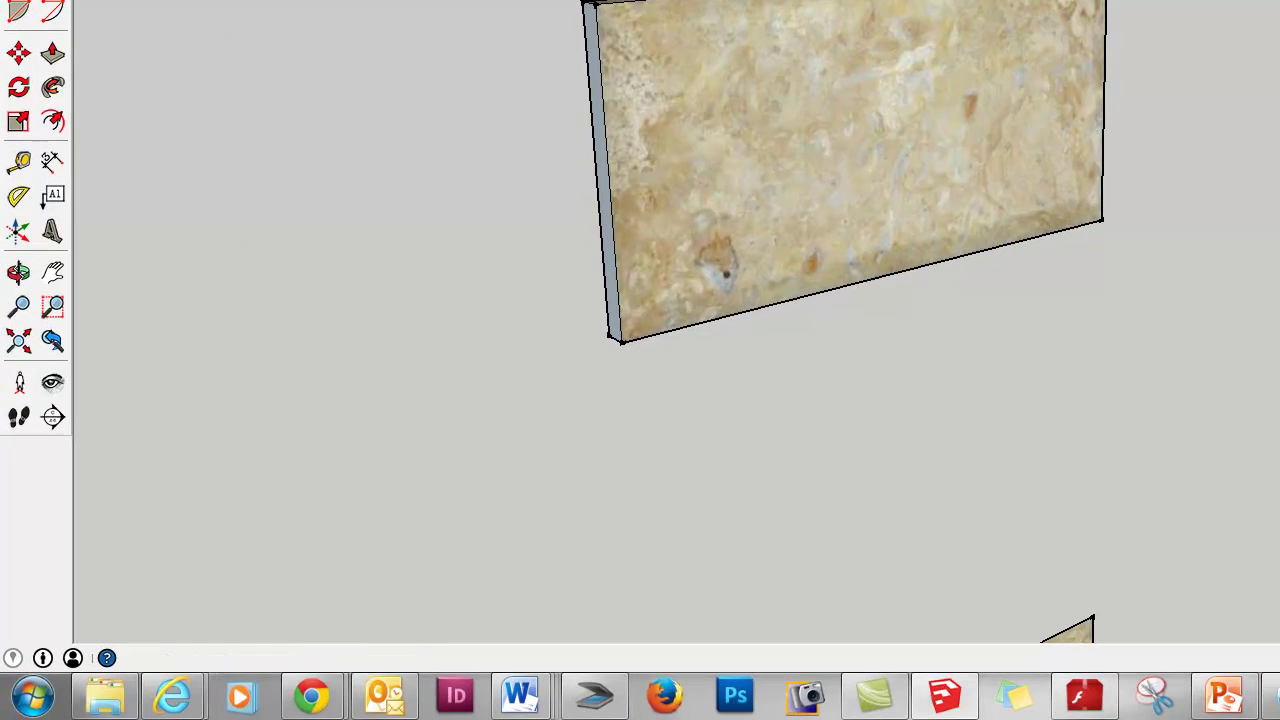
- Select all of the tile group's geometry, close the Materials panel, and pan the tile into view
{"action": "key", "text": "b"}
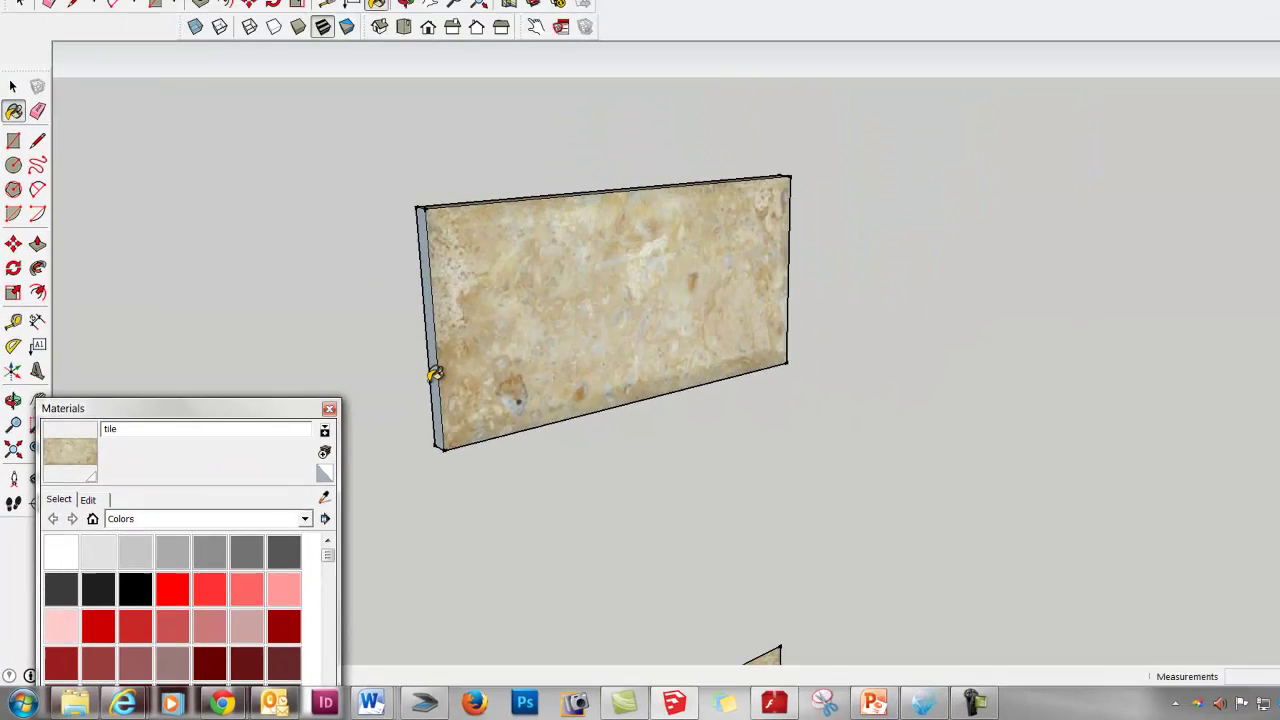
{"action": "key", "text": "space"}
{"action": "triple_click", "coordinate": [483, 369]}
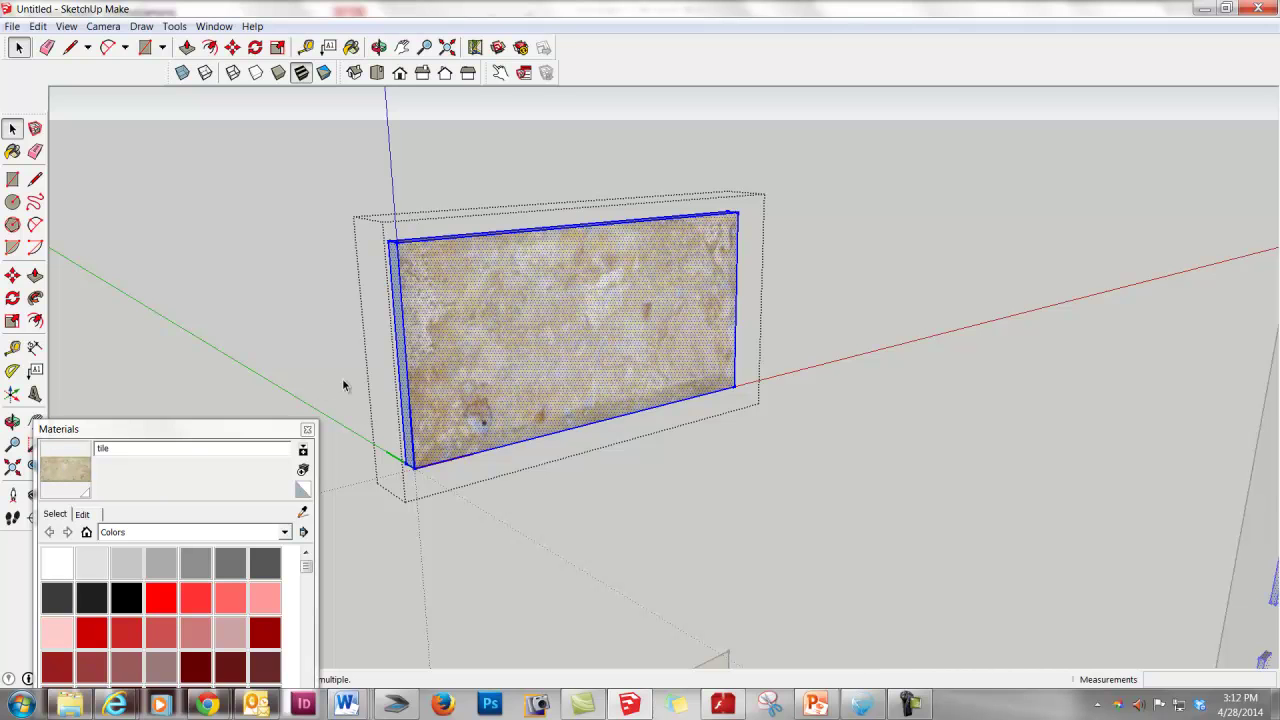
{"action": "key", "text": "b"}
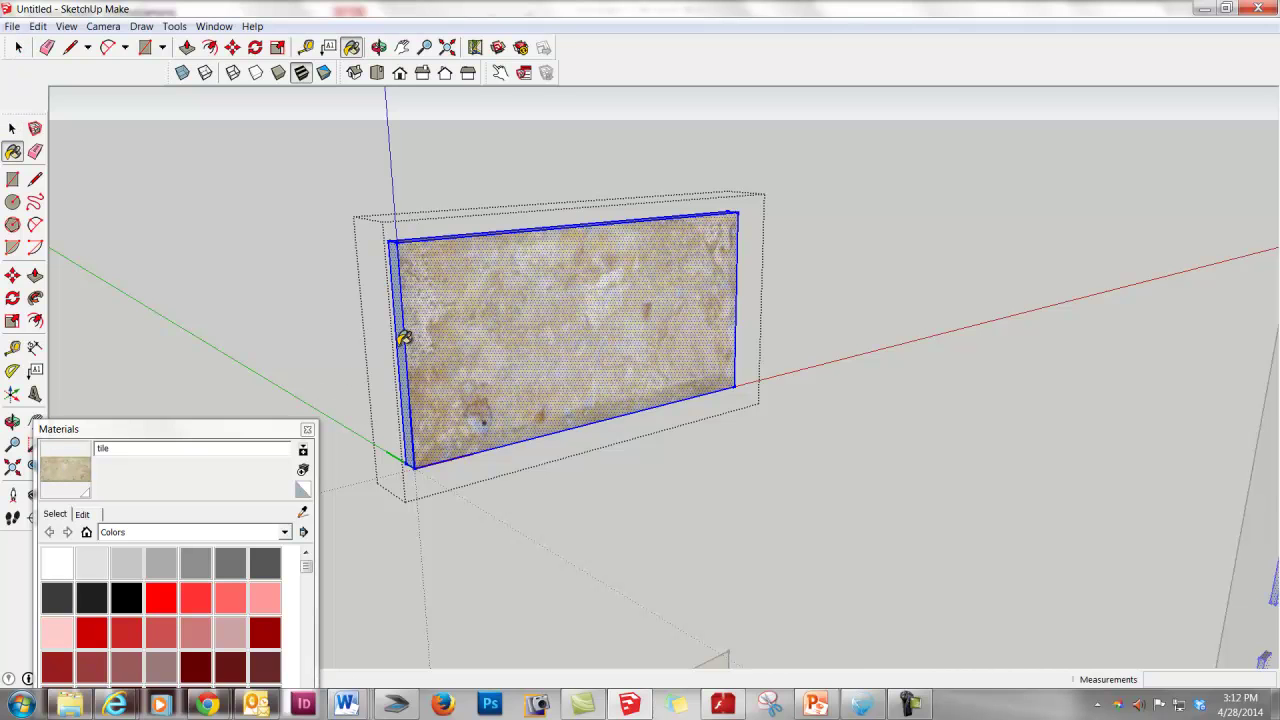
{"action": "left_click", "coordinate": [308, 430]}
{"action": "key", "text": "space"}
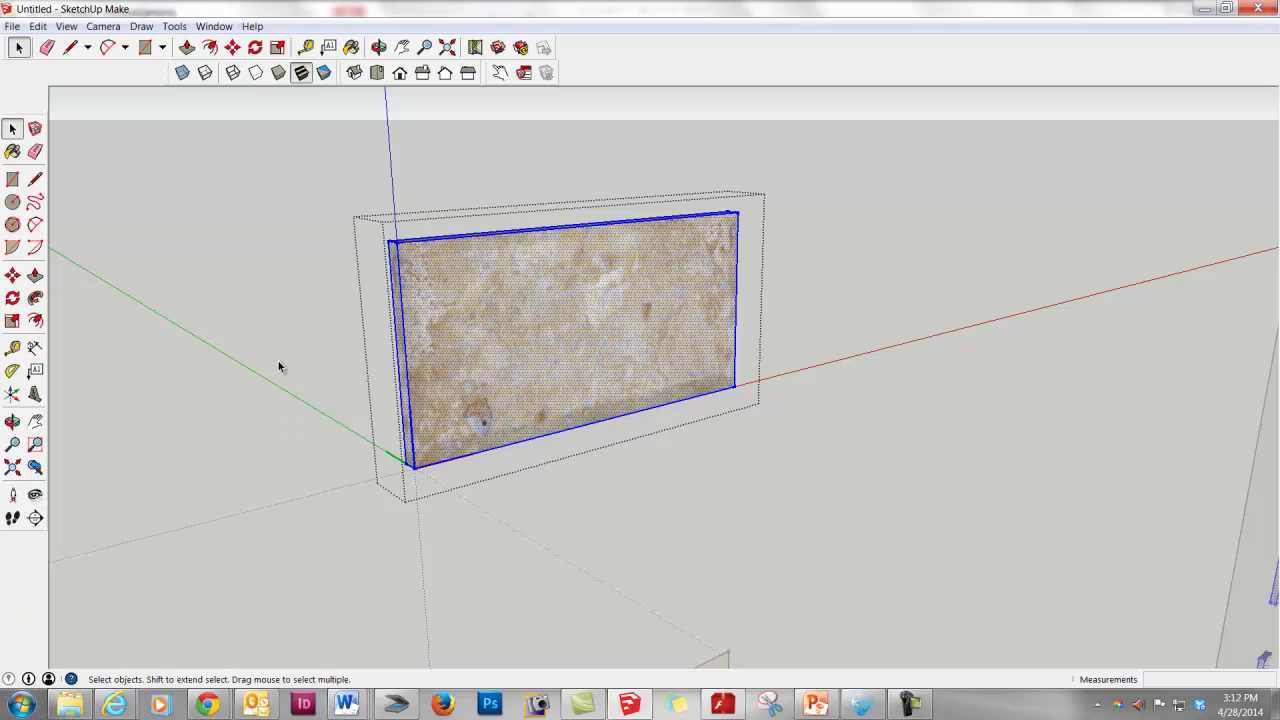
{"action": "key", "text": "h"}
{"action": "left_click_drag", "start_coordinate": [289, 337], "coordinate": [414, 289]}
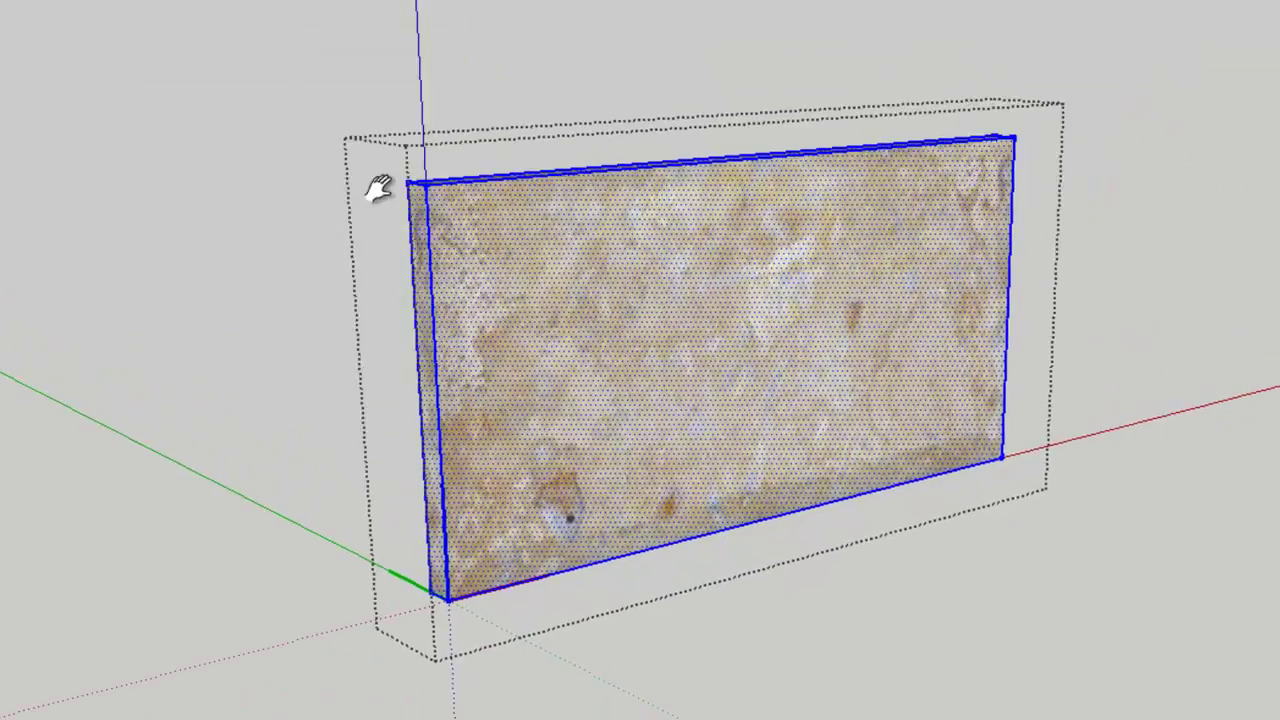
- Zoom and pan in close on the tile's top-left corner and thin end face
{"action": "scroll", "coordinate": [378, 188], "scroll_direction": "up", "scroll_amount": 5}
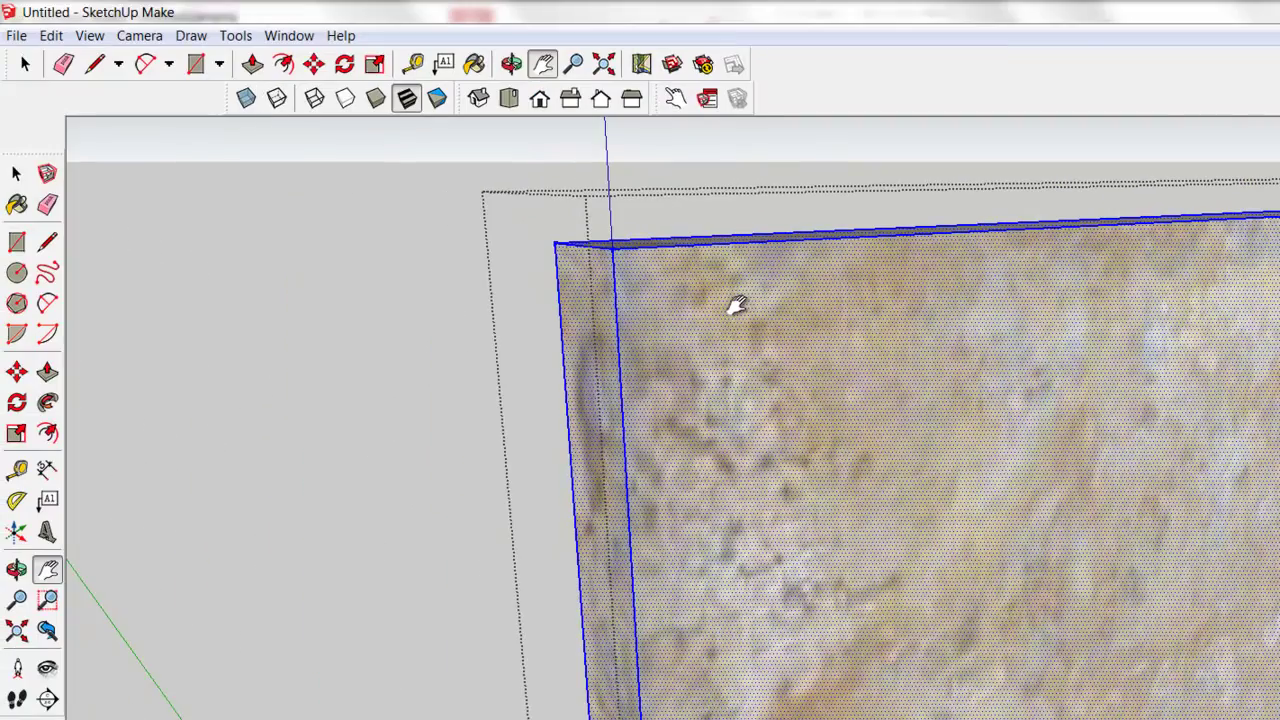
{"action": "mouse_move", "coordinate": [670, 346]}
{"action": "left_mouse_down"}
{"action": "mouse_move", "coordinate": [726, 334]}
{"action": "mouse_move", "coordinate": [838, 362]}
{"action": "left_mouse_up"}
{"action": "key", "text": "space"}
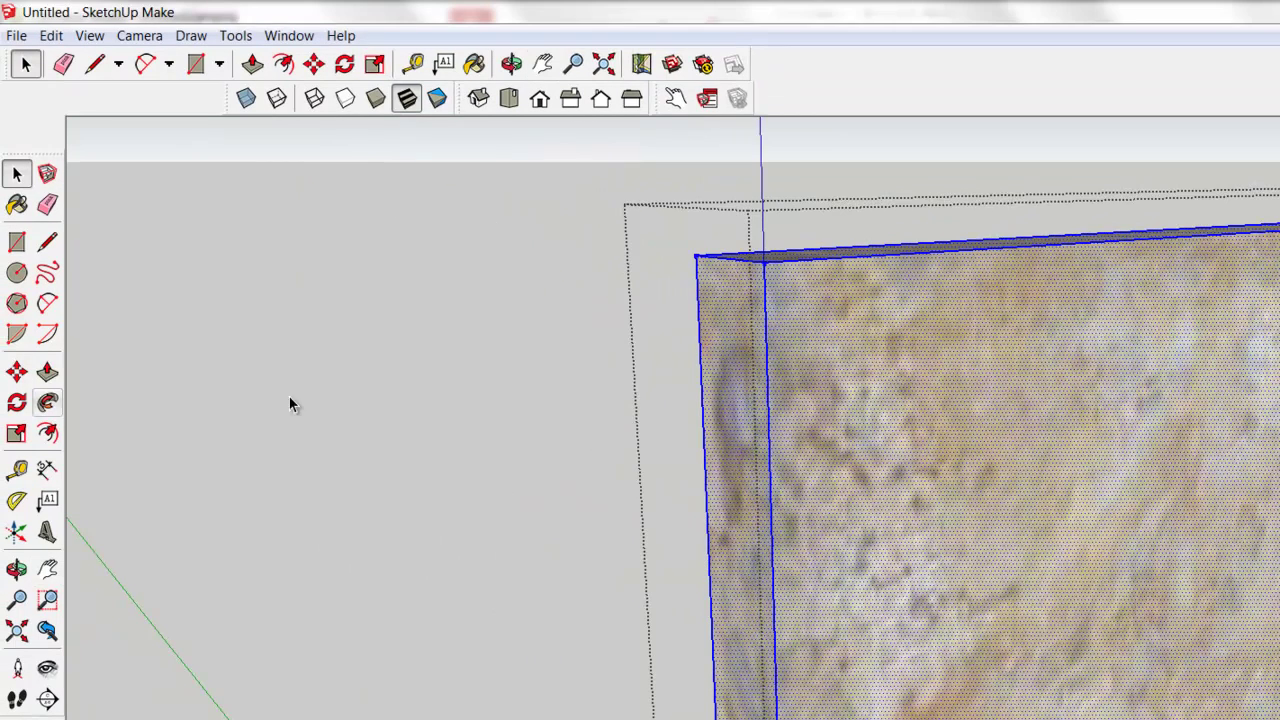
{"action": "scroll", "coordinate": [757, 277], "scroll_direction": "up", "scroll_amount": 3}
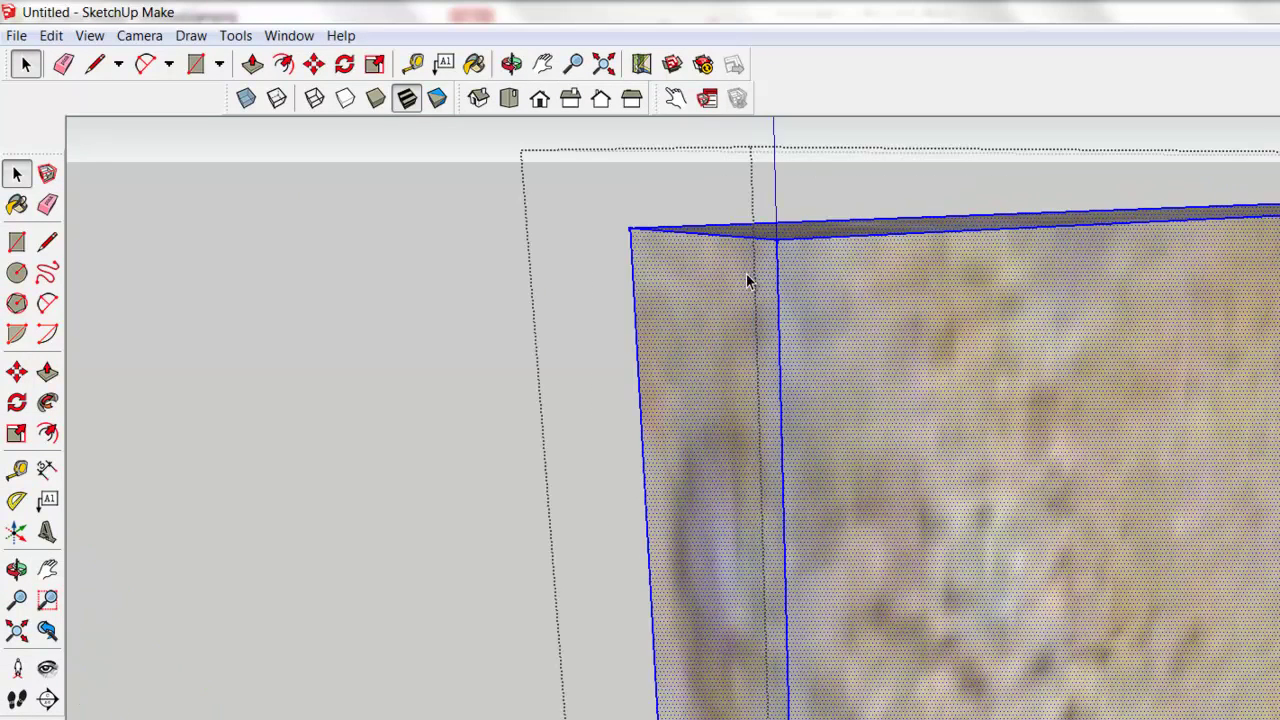
- Draw a 2 Point Arc across the tile end face's top corner to round it
{"action": "left_click", "coordinate": [48, 304]}
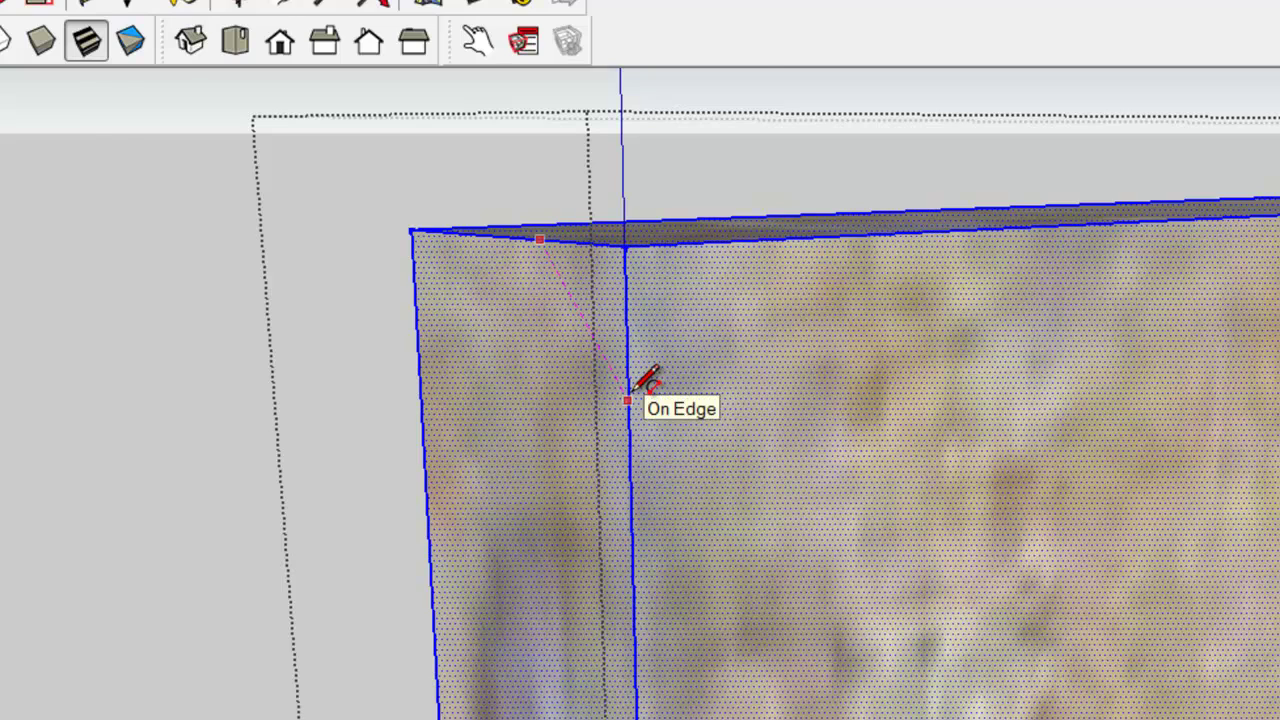
{"action": "scroll", "coordinate": [630, 392], "scroll_direction": "up", "scroll_amount": 2}
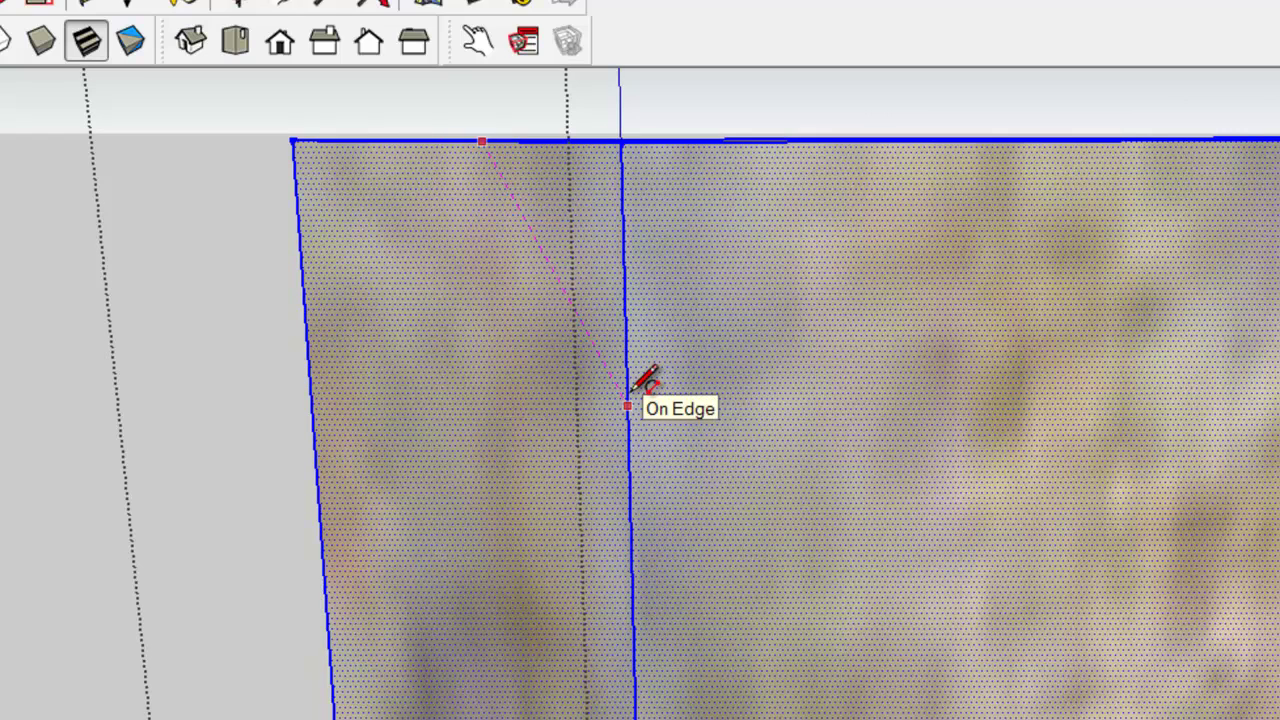
{"action": "key", "text": "Escape"}
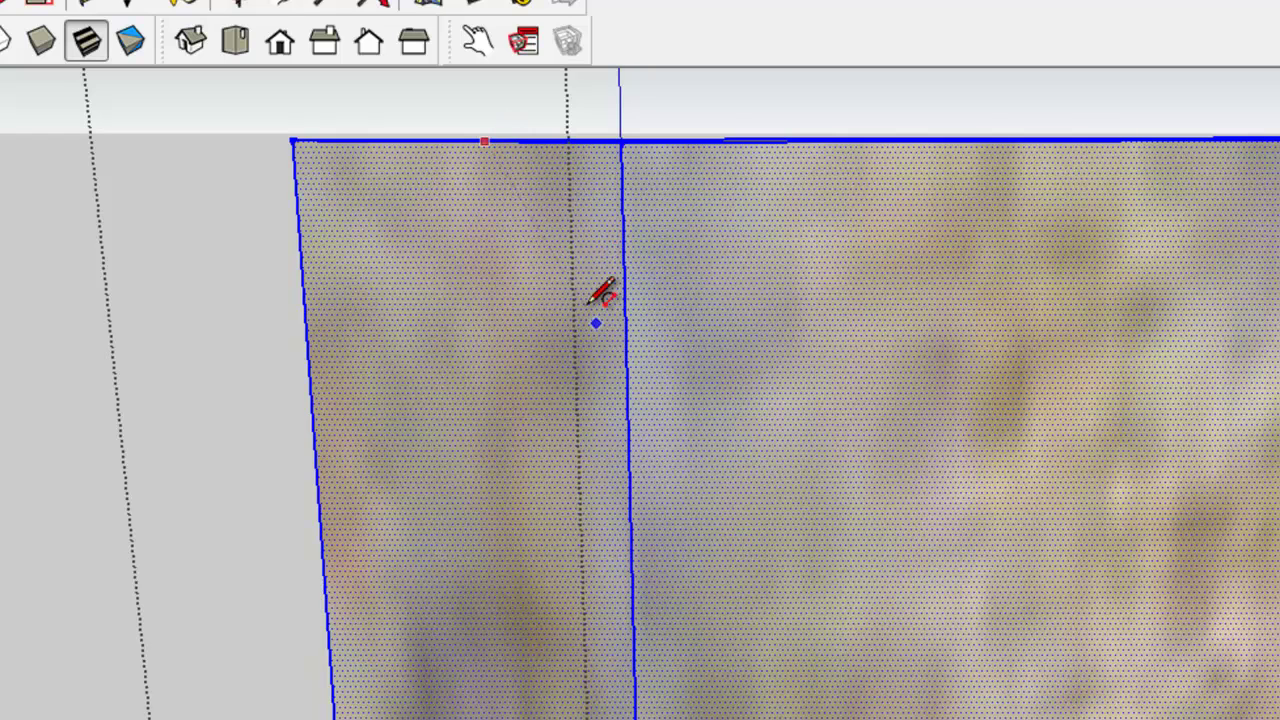
{"action": "left_click", "coordinate": [627, 379]}
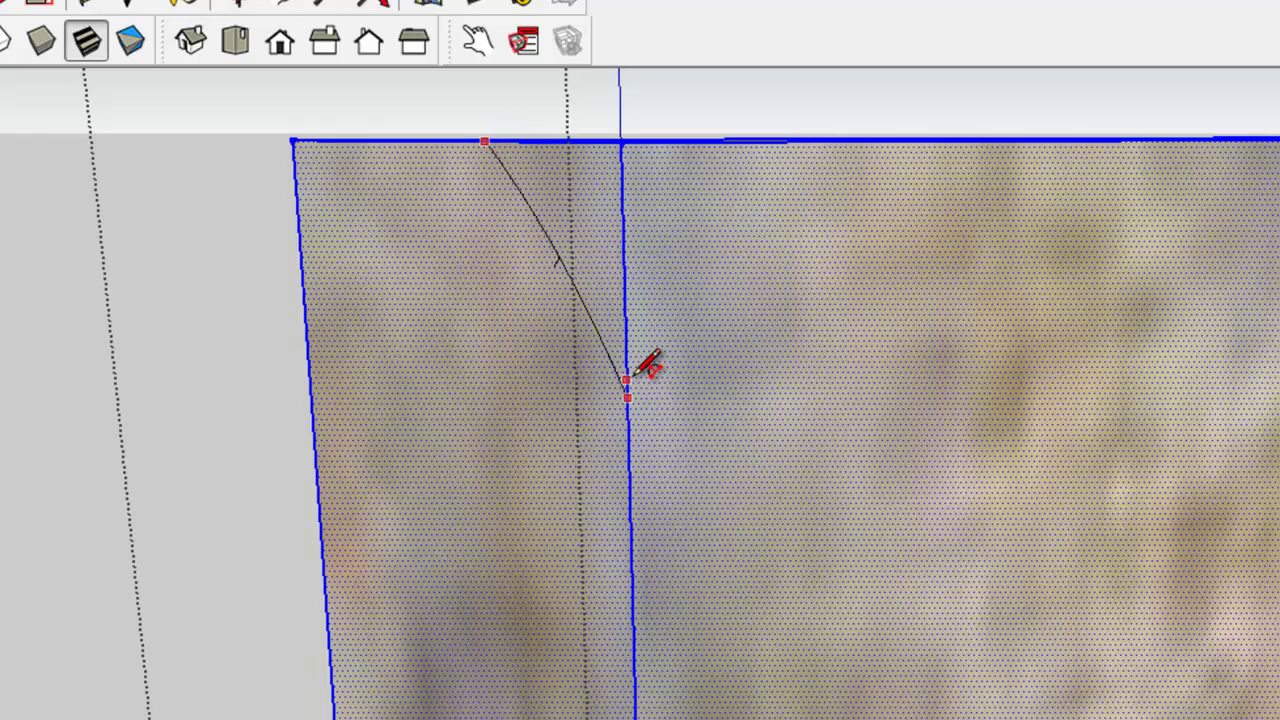
{"action": "left_click", "coordinate": [614, 244]}
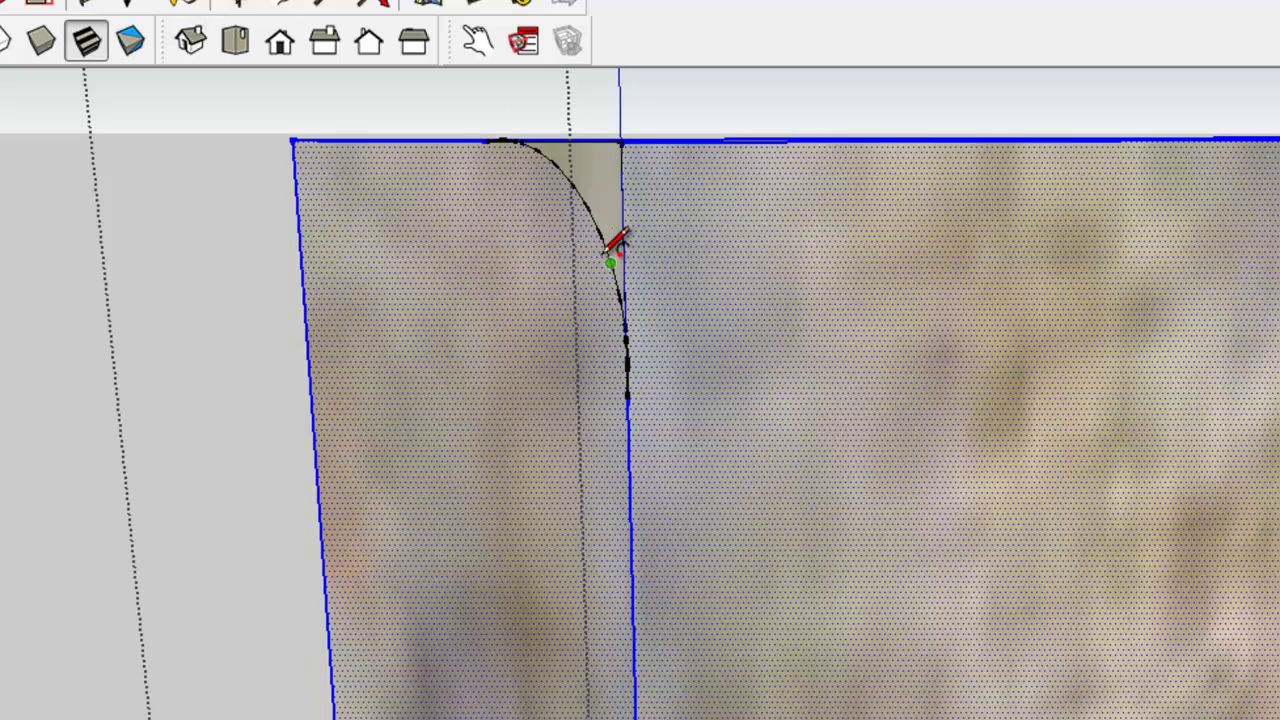
- Select the small rounded corner face cut off by the arc
{"action": "key", "text": "space"}
{"action": "left_click", "coordinate": [607, 162]}
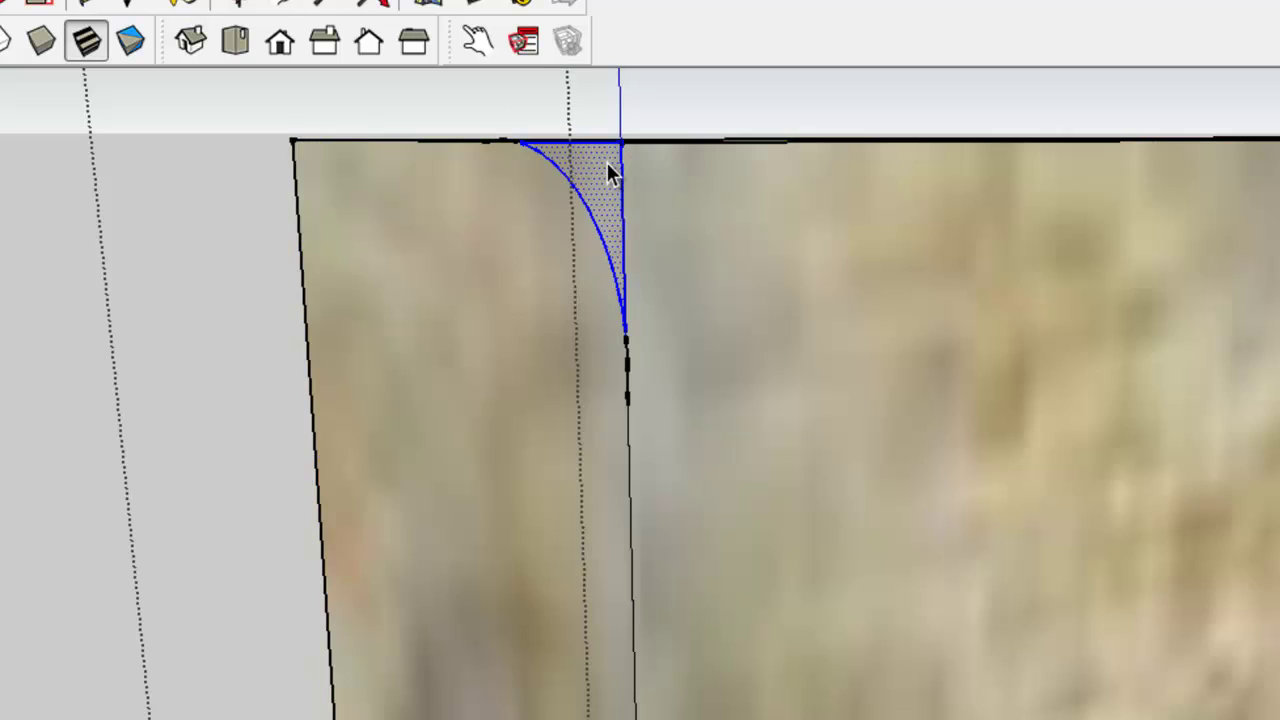
{"action": "left_click", "coordinate": [541, 305]}
{"action": "left_click", "coordinate": [609, 192]}
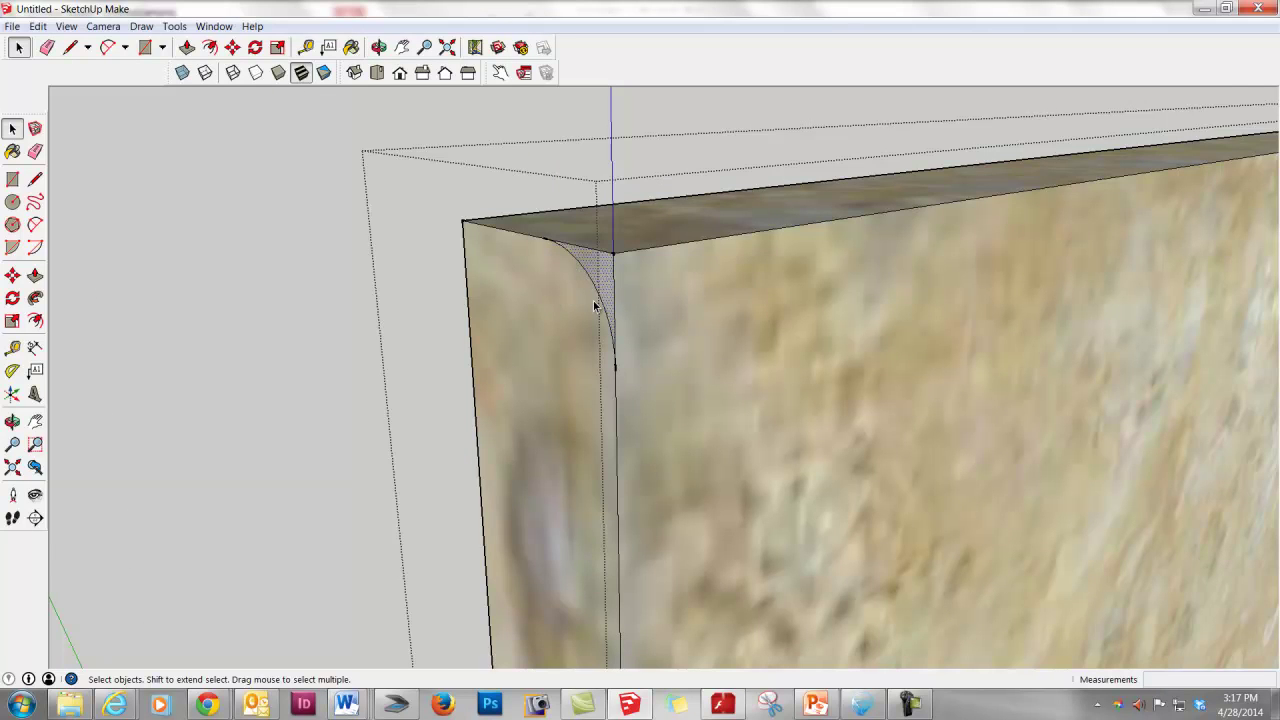
- Sweep the rounded corner profile around the tile's front face with Follow Me, then inspect the bevel
{"action": "scroll", "coordinate": [594, 306], "scroll_direction": "down", "scroll_amount": 5}
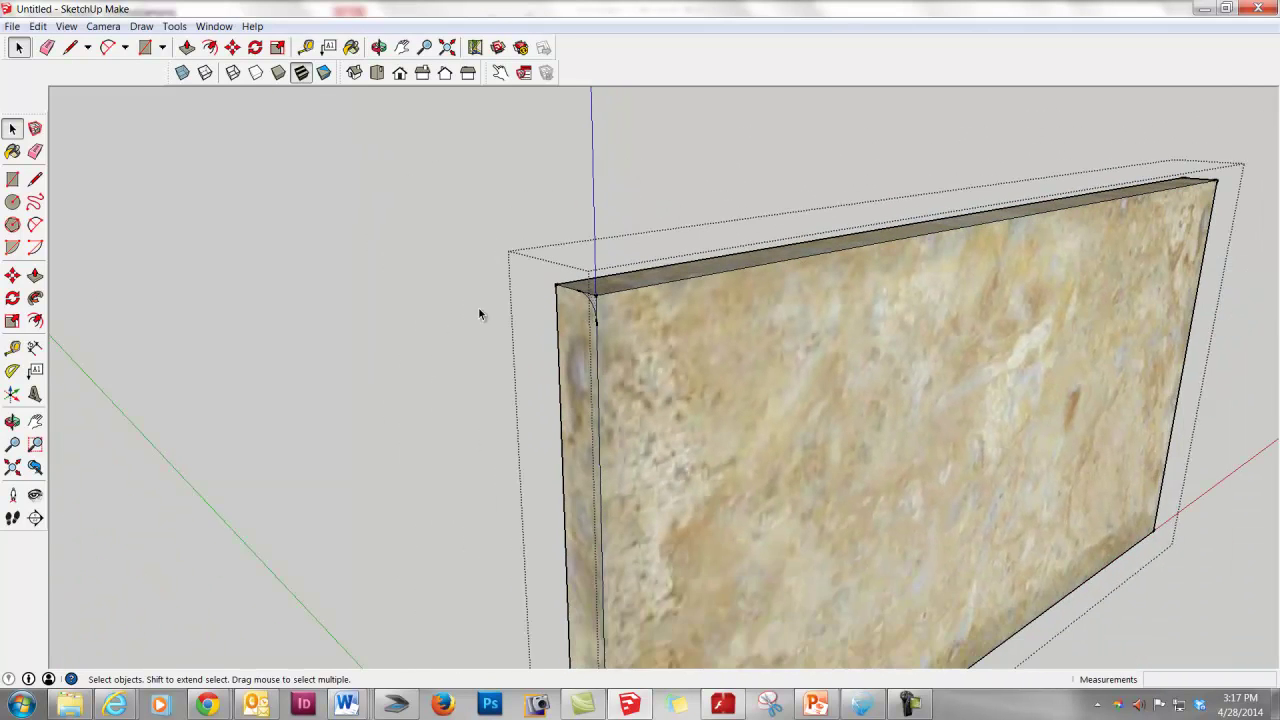
{"action": "mouse_move", "coordinate": [479, 314]}
{"action": "middle_mouse_down", "text": "shift"}
{"action": "mouse_move", "coordinate": [434, 300]}
{"action": "mouse_move", "coordinate": [409, 251]}
{"action": "mouse_move", "coordinate": [350, 194]}
{"action": "middle_mouse_up", "text": "shift"}
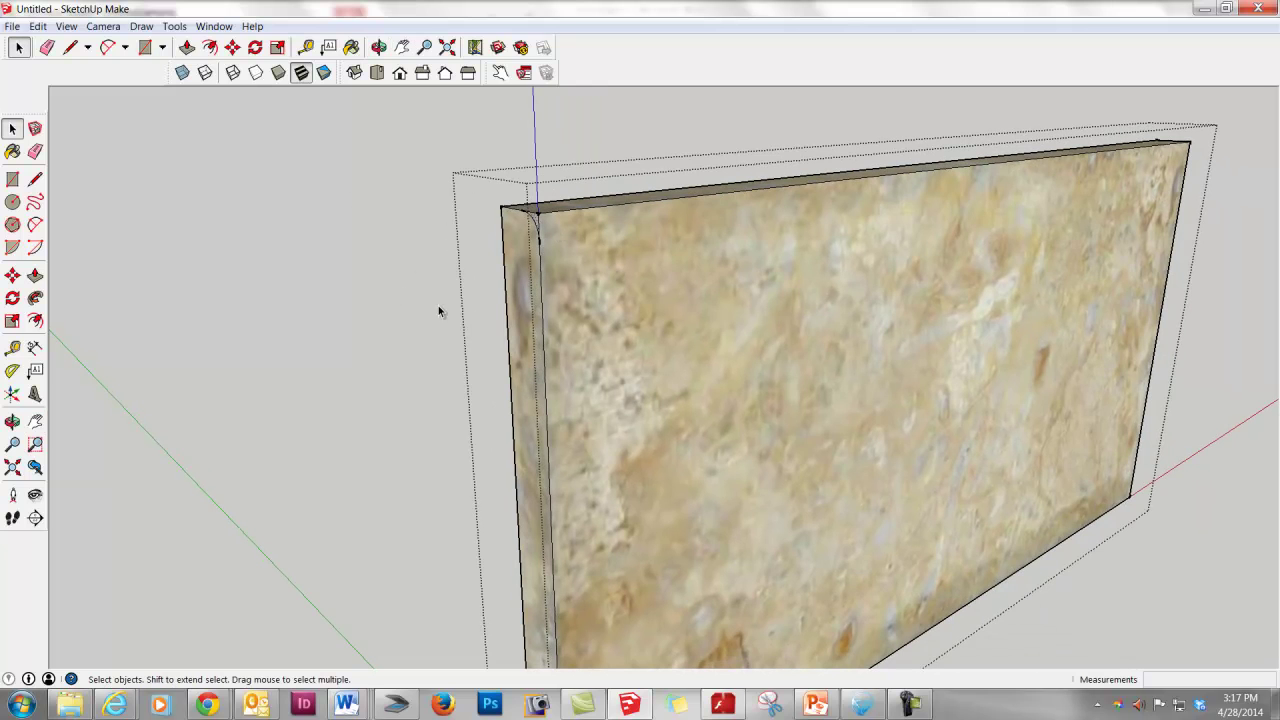
{"action": "left_click", "coordinate": [711, 299]}
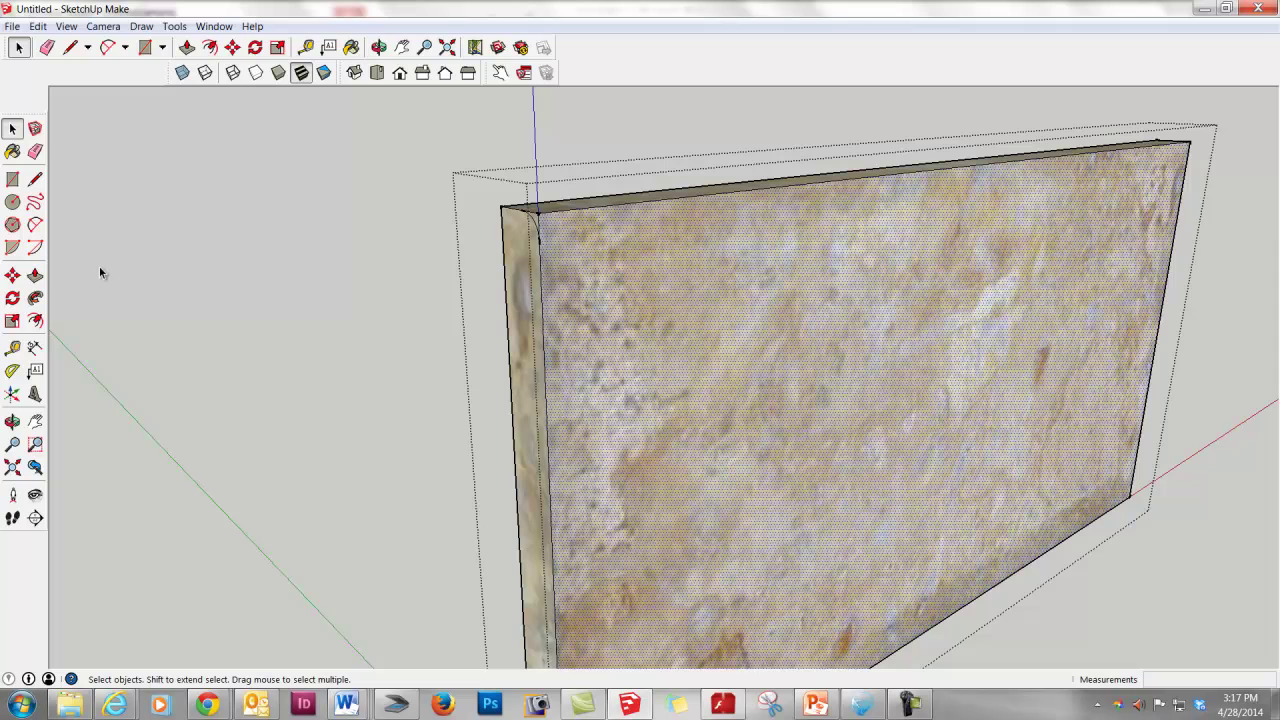
{"action": "left_click", "coordinate": [34, 299]}
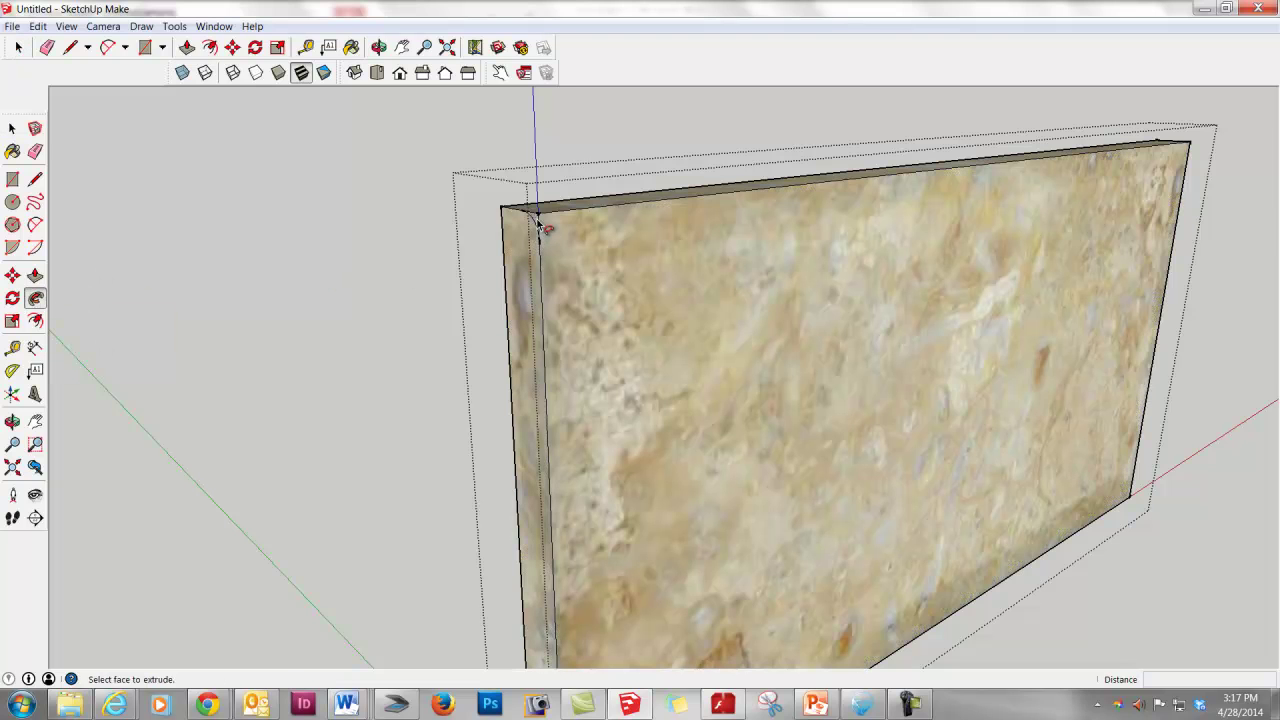
{"action": "middle_click_drag", "start_coordinate": [549, 230], "coordinate": [714, 340]}
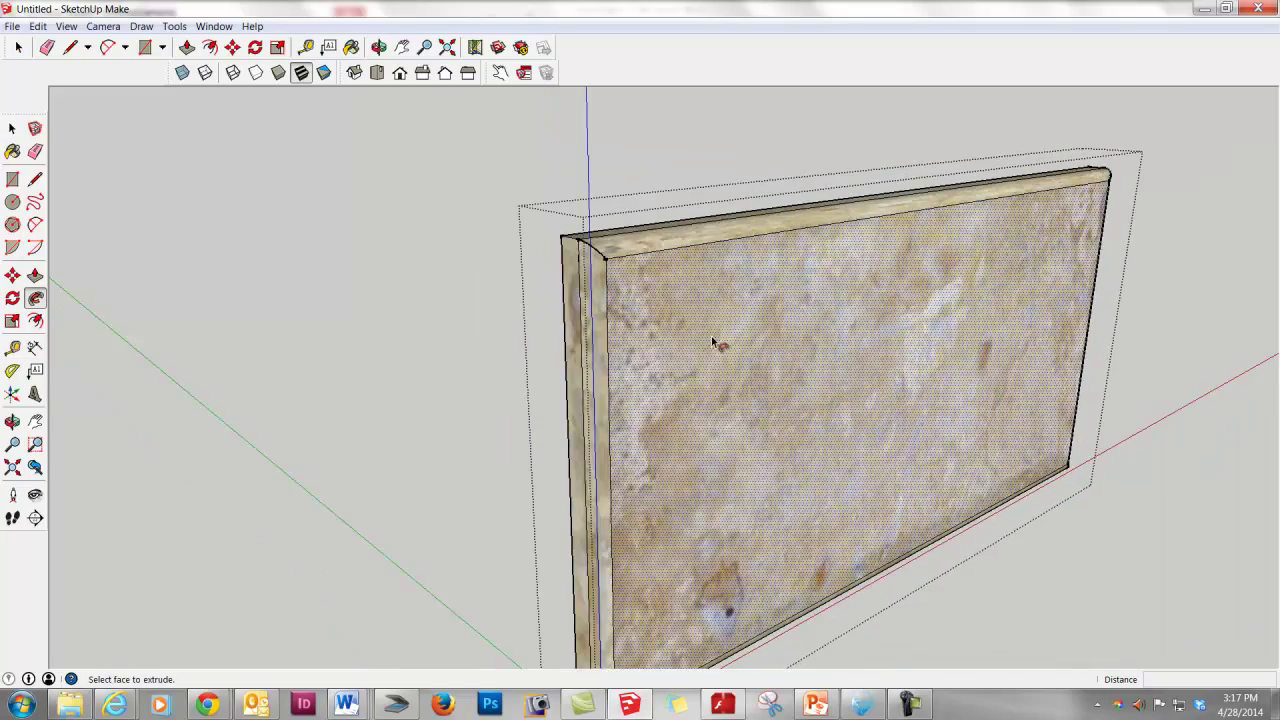
{"action": "middle_click_drag", "start_coordinate": [728, 400], "coordinate": [369, 397]}
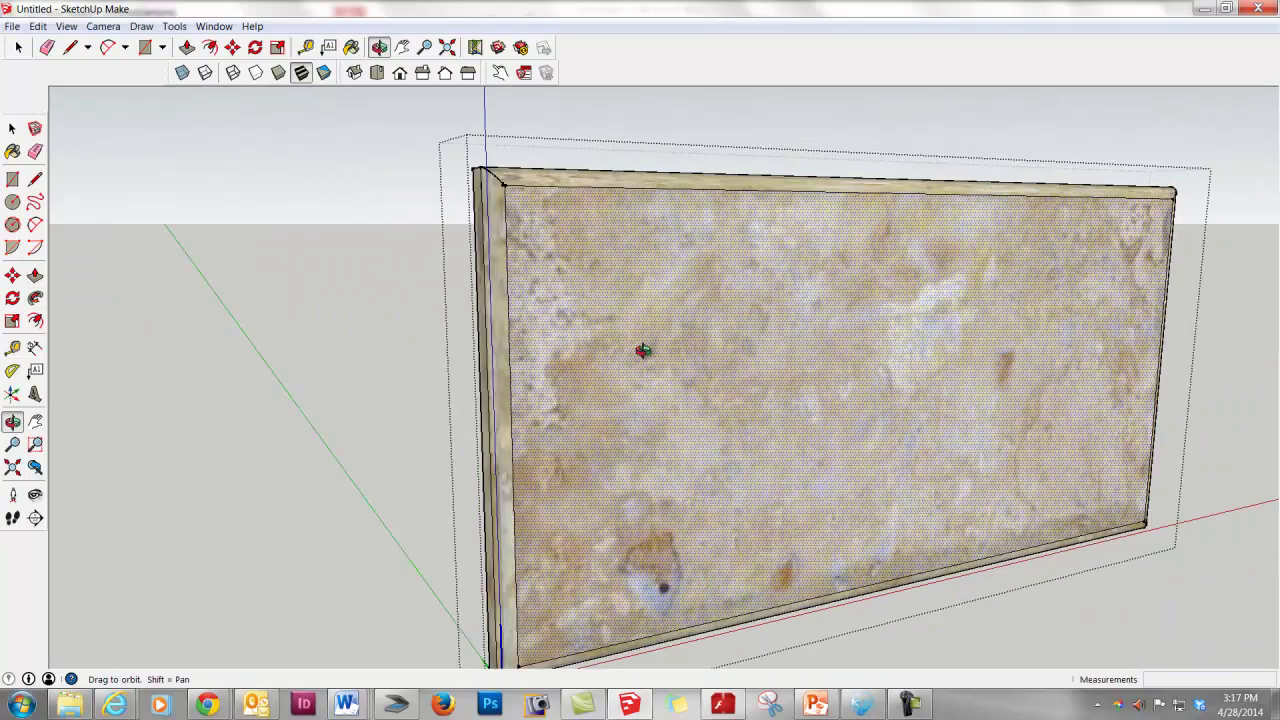
{"action": "key", "text": "space"}
{"action": "scroll", "coordinate": [677, 340], "scroll_direction": "down", "scroll_amount": 3}
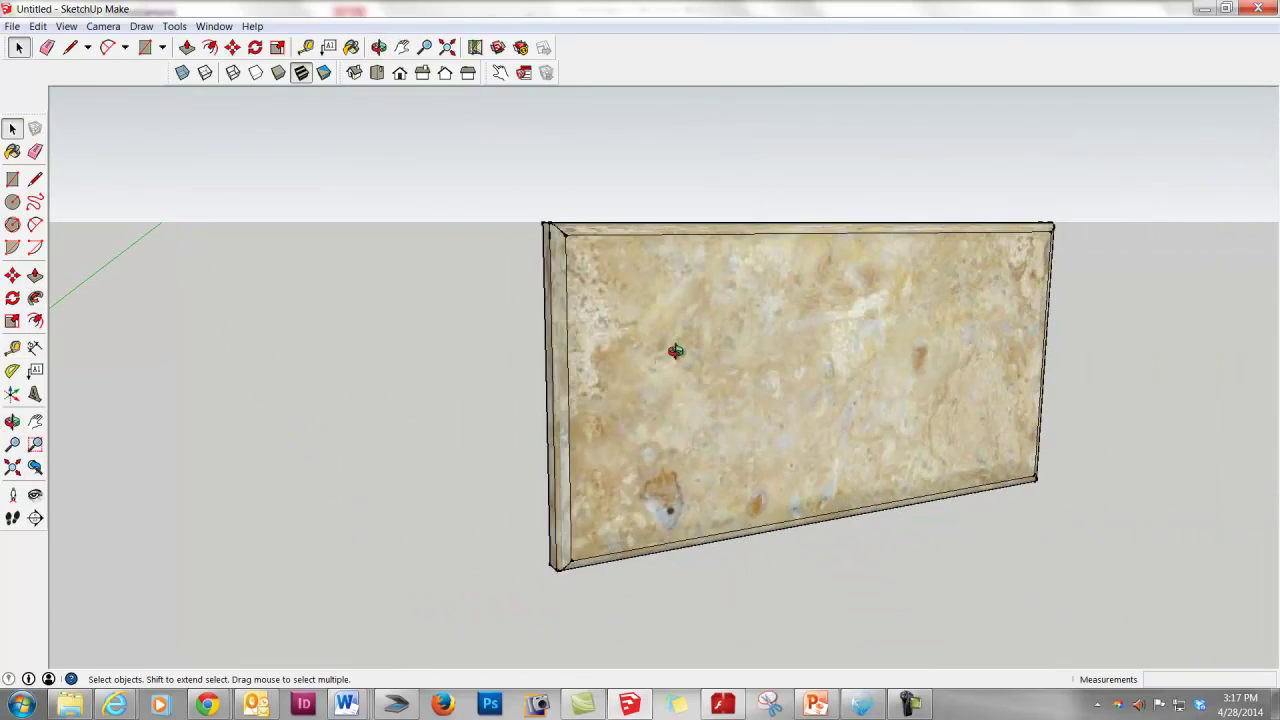
- Orbit to face the tile and show hidden geometry to expose the bevel's facet lines
{"action": "mouse_move", "coordinate": [674, 349]}
{"action": "middle_mouse_down"}
{"action": "mouse_move", "coordinate": [808, 349]}
{"action": "mouse_move", "coordinate": [680, 362]}
{"action": "middle_mouse_up"}
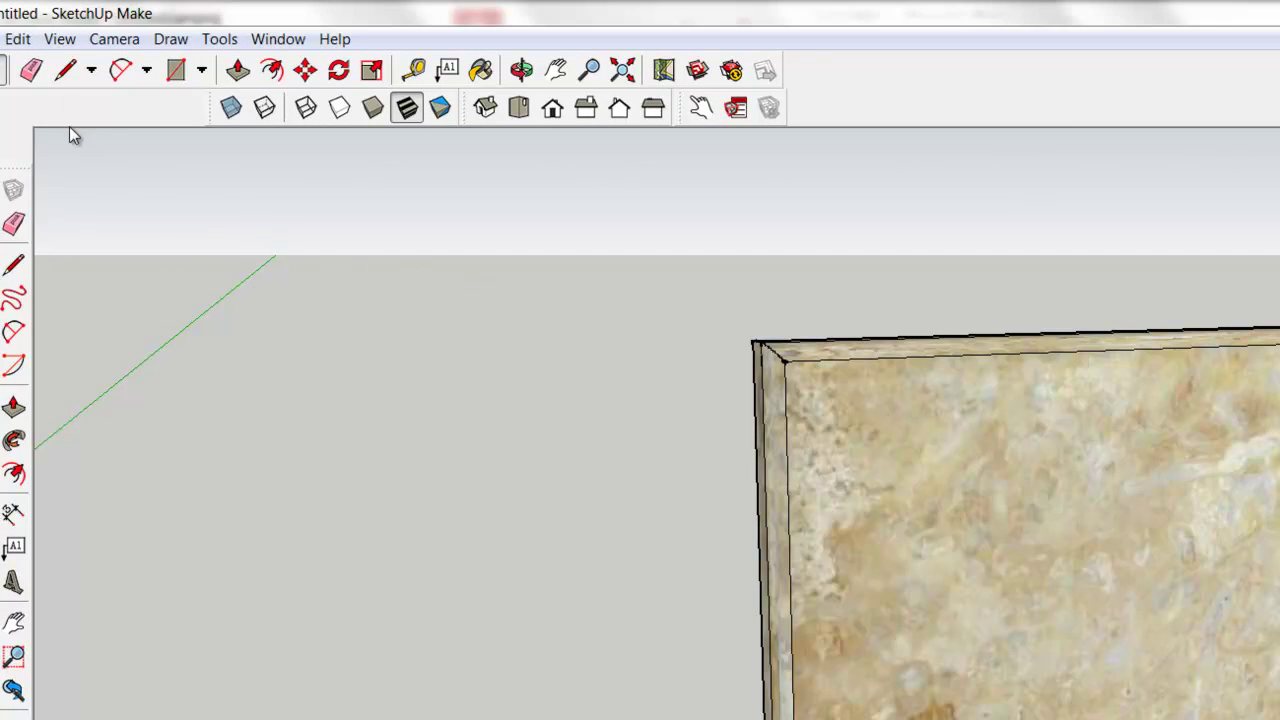
{"action": "left_click", "coordinate": [60, 39]}
{"action": "mouse_move", "coordinate": [114, 39]}
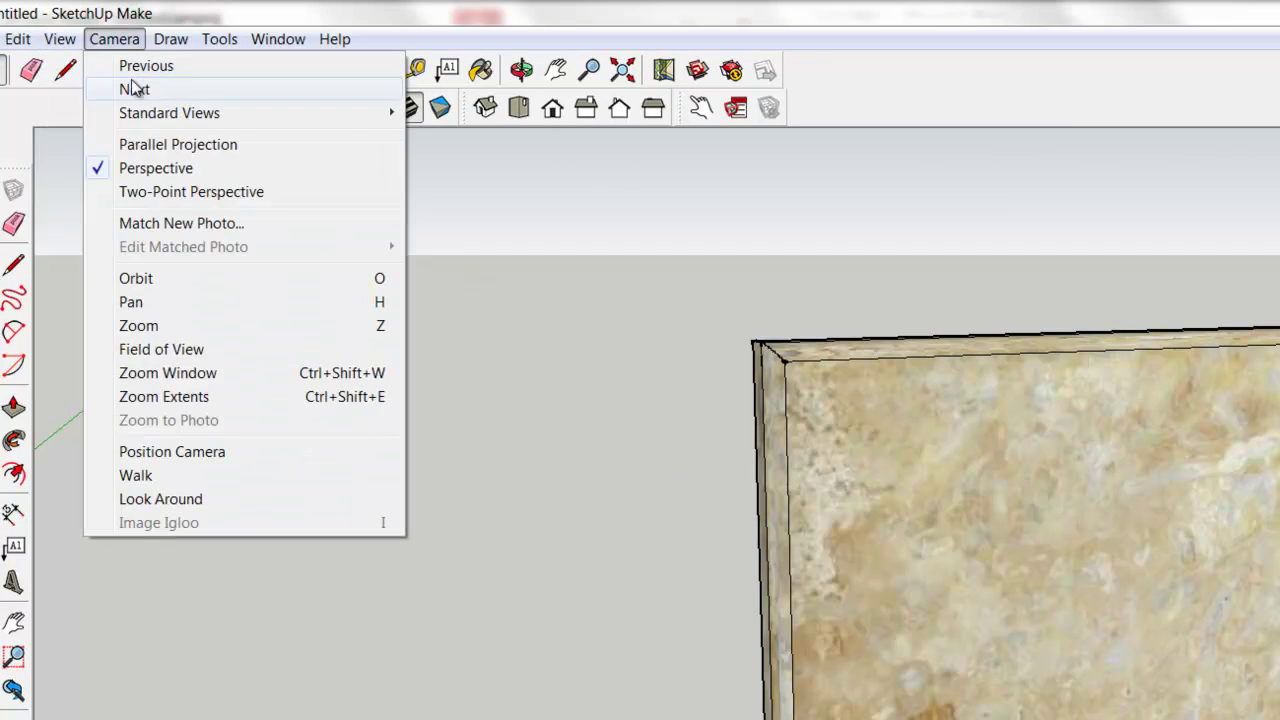
{"action": "mouse_move", "coordinate": [60, 39]}
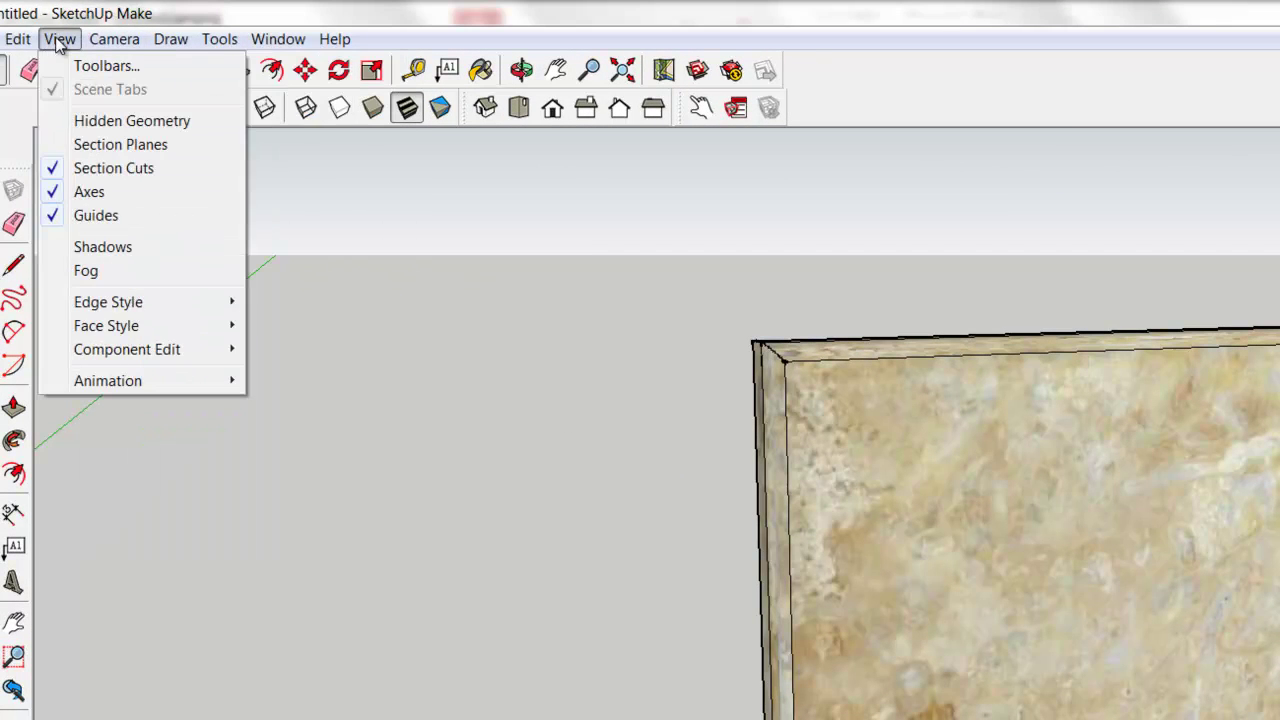
{"action": "left_click", "coordinate": [83, 121]}
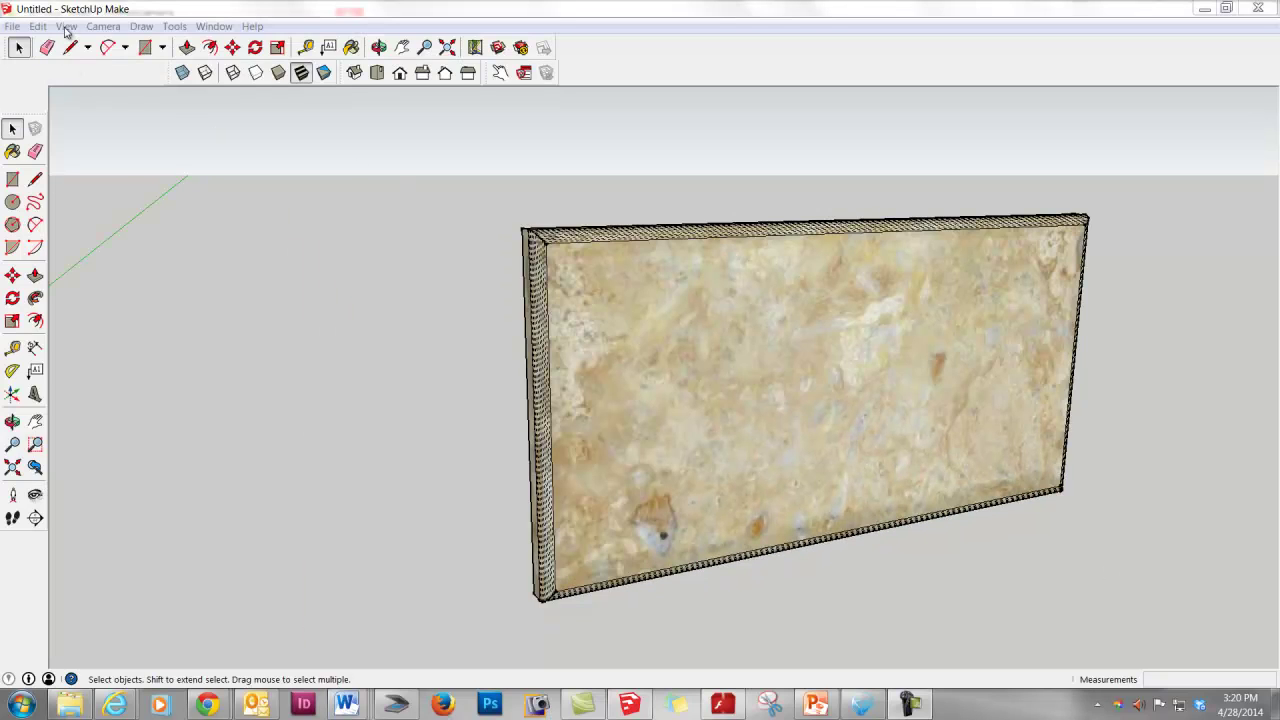
- Turn hidden geometry off again and undo the last two steps, removing the panel's extrusion
{"action": "left_click", "coordinate": [66, 27]}
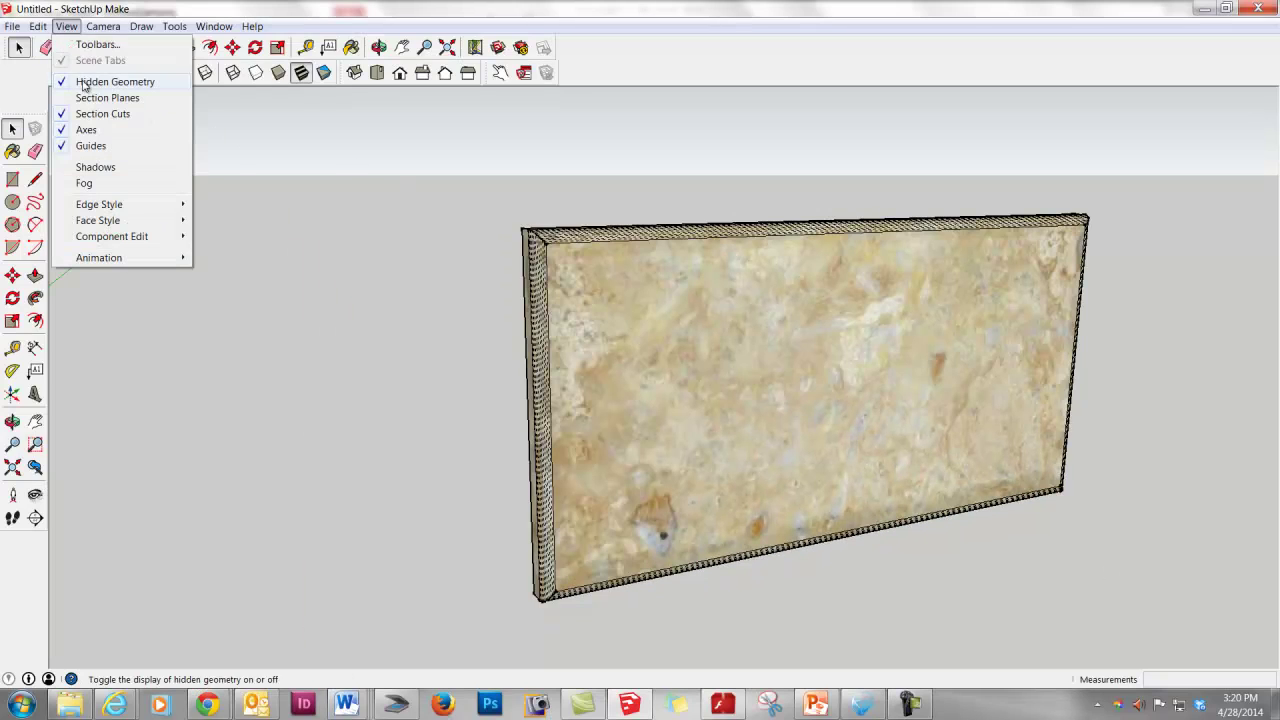
{"action": "left_click", "coordinate": [83, 87]}
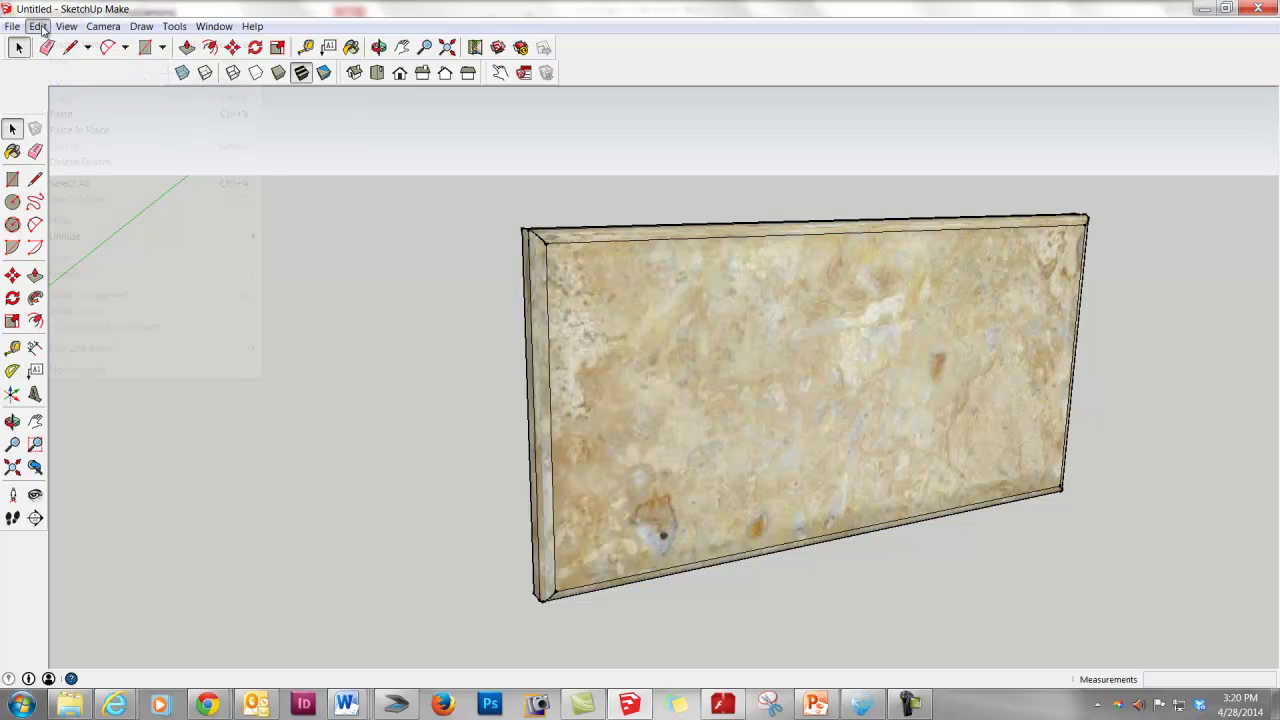
{"action": "left_click", "coordinate": [37, 27]}
{"action": "left_click", "coordinate": [60, 46]}
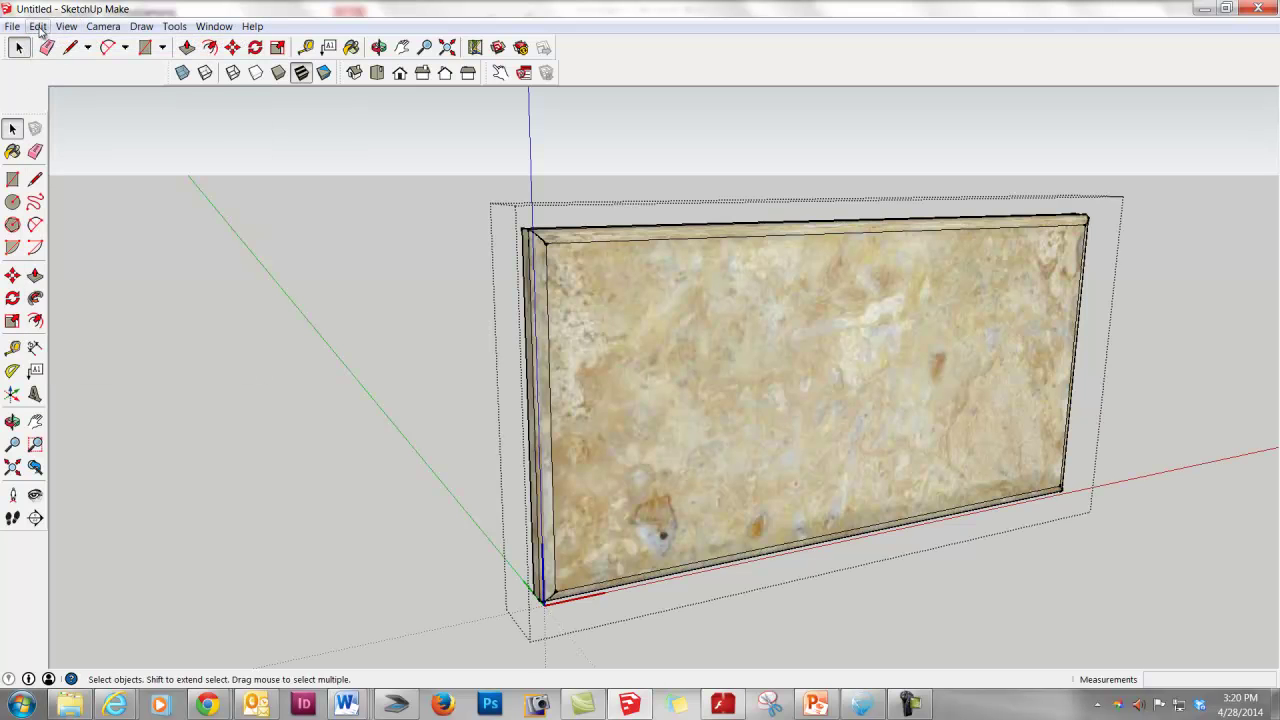
{"action": "left_click", "coordinate": [37, 27]}
{"action": "left_click", "coordinate": [52, 45]}
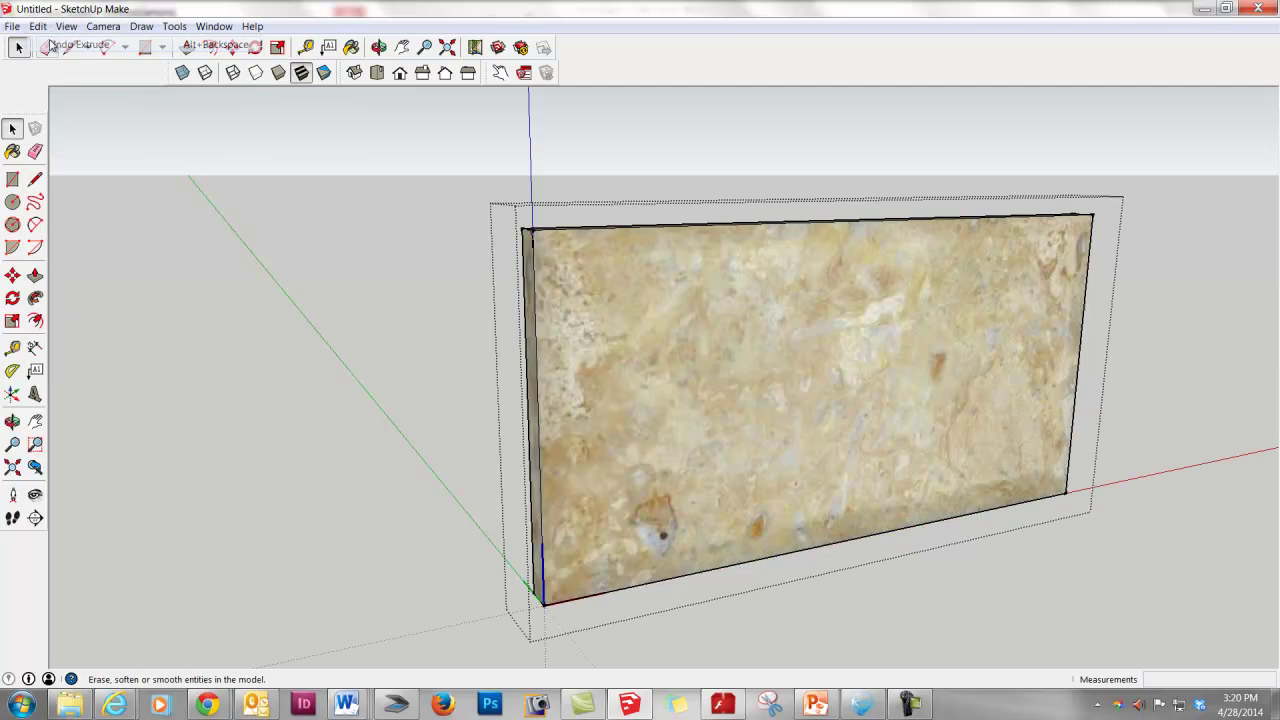
- Close the panel group and orbit and zoom to inspect the panel's corner
{"action": "left_click", "coordinate": [320, 275]}
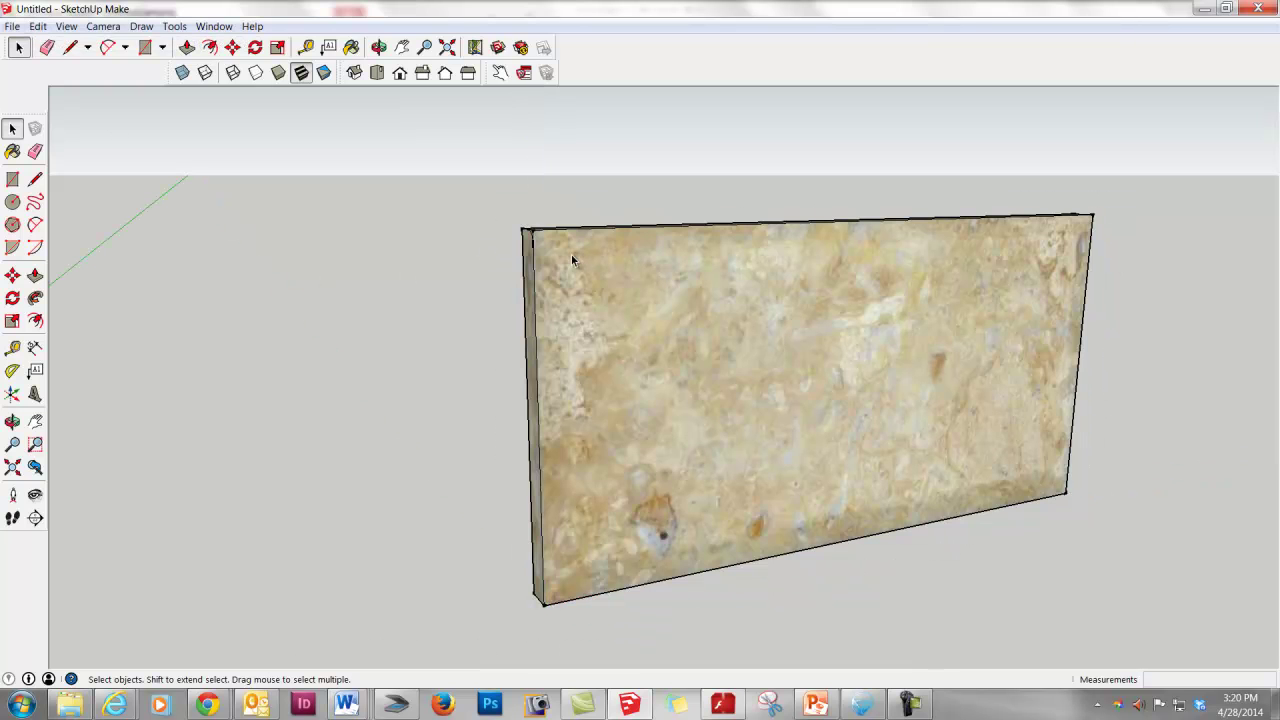
{"action": "scroll", "coordinate": [571, 254], "scroll_direction": "up", "scroll_amount": 4}
{"action": "middle_click_drag", "start_coordinate": [566, 272], "coordinate": [537, 289]}
{"action": "scroll", "coordinate": [700, 297], "scroll_direction": "down", "scroll_amount": 3}
{"action": "scroll", "coordinate": [488, 253], "scroll_direction": "up", "scroll_amount": 3}
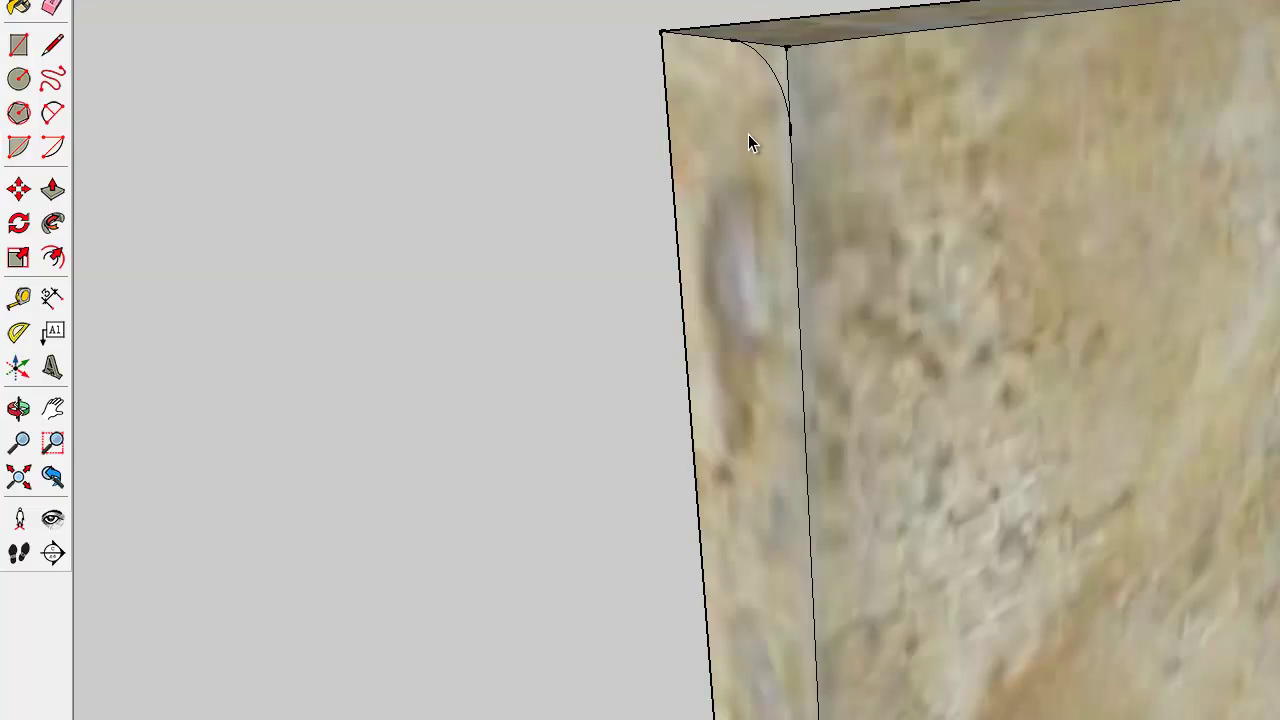
- Open the stone panel group for editing and erase its curved corner arc
{"action": "left_click", "coordinate": [749, 134]}
{"action": "double_click", "coordinate": [759, 121]}
{"action": "key", "text": "e"}
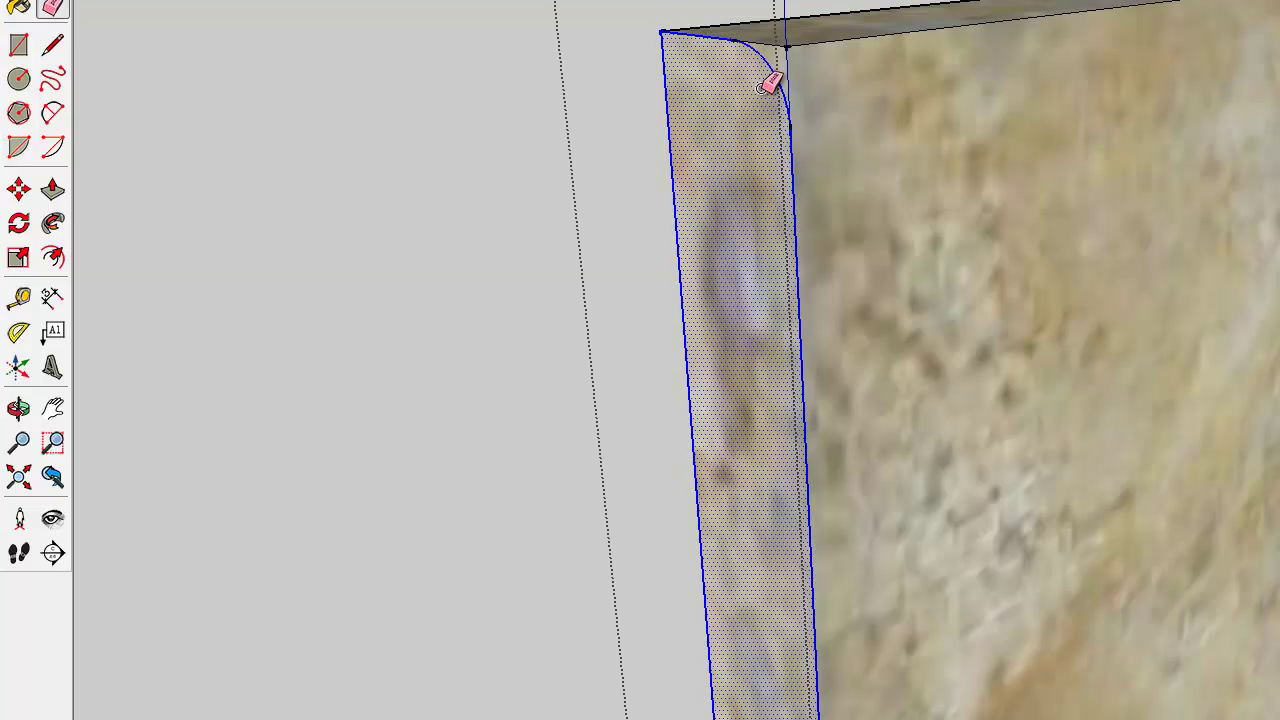
{"action": "left_click", "coordinate": [774, 67]}
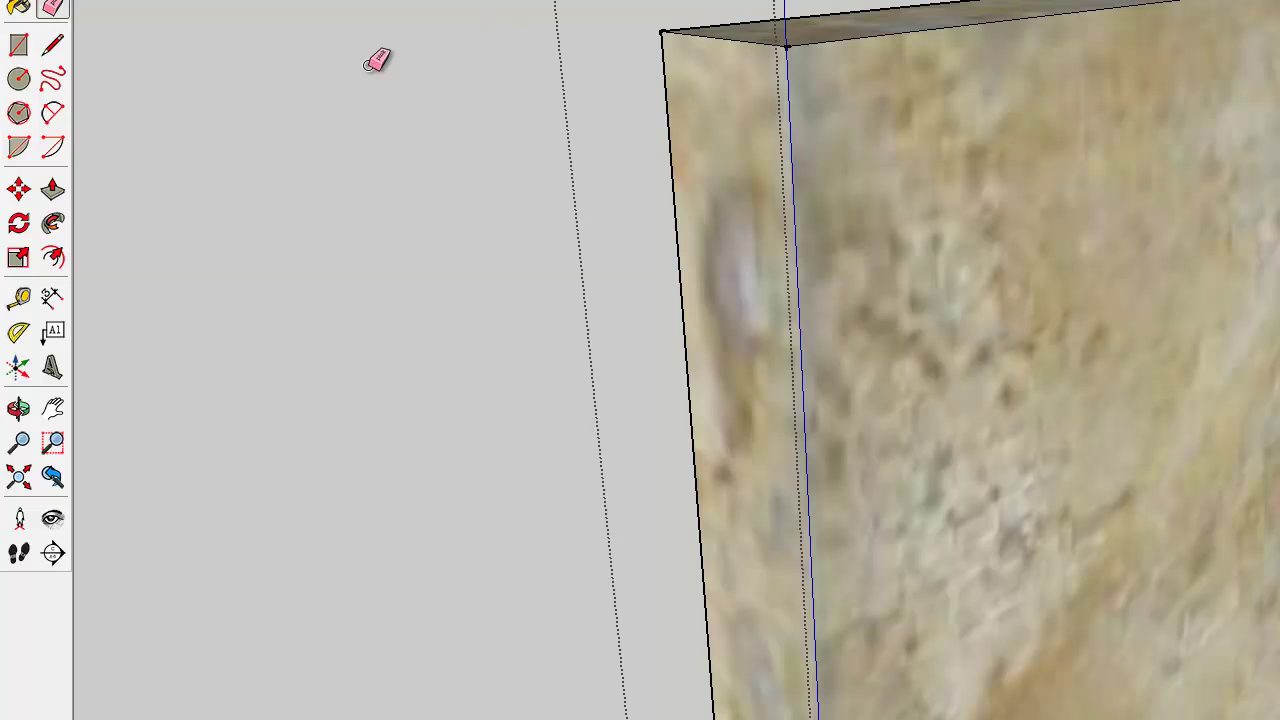
{"action": "left_click", "coordinate": [53, 115]}
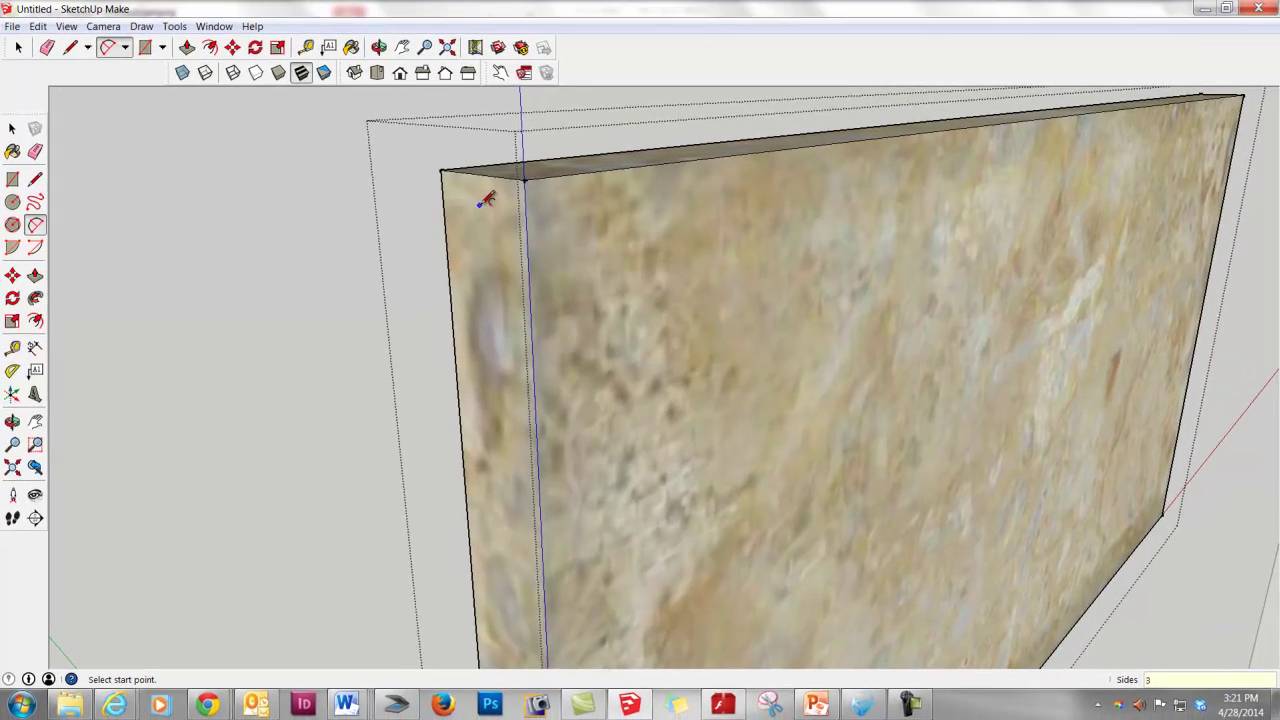
- Draw a 2 Point Arc of about 3/16" radius tangent to the top and vertical corner edges
{"action": "scroll", "coordinate": [490, 192], "scroll_direction": "up", "scroll_amount": 3}
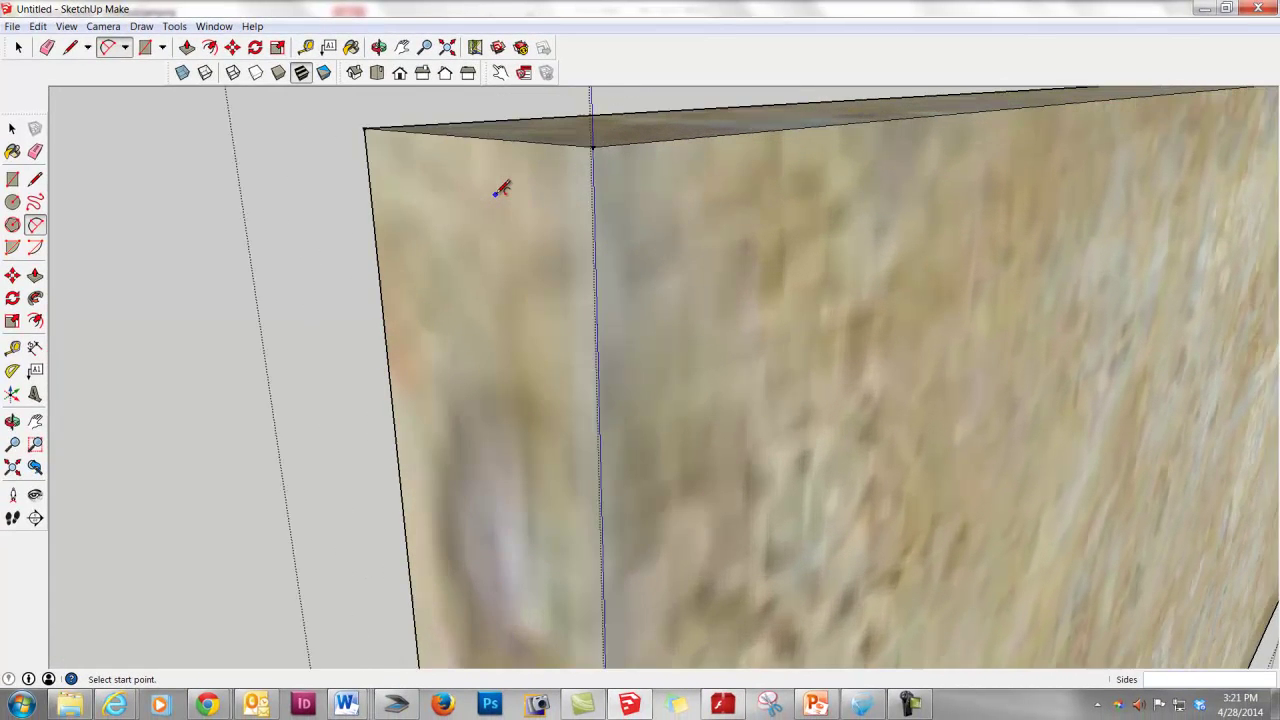
{"action": "scroll", "coordinate": [500, 190], "scroll_direction": "up", "scroll_amount": 1}
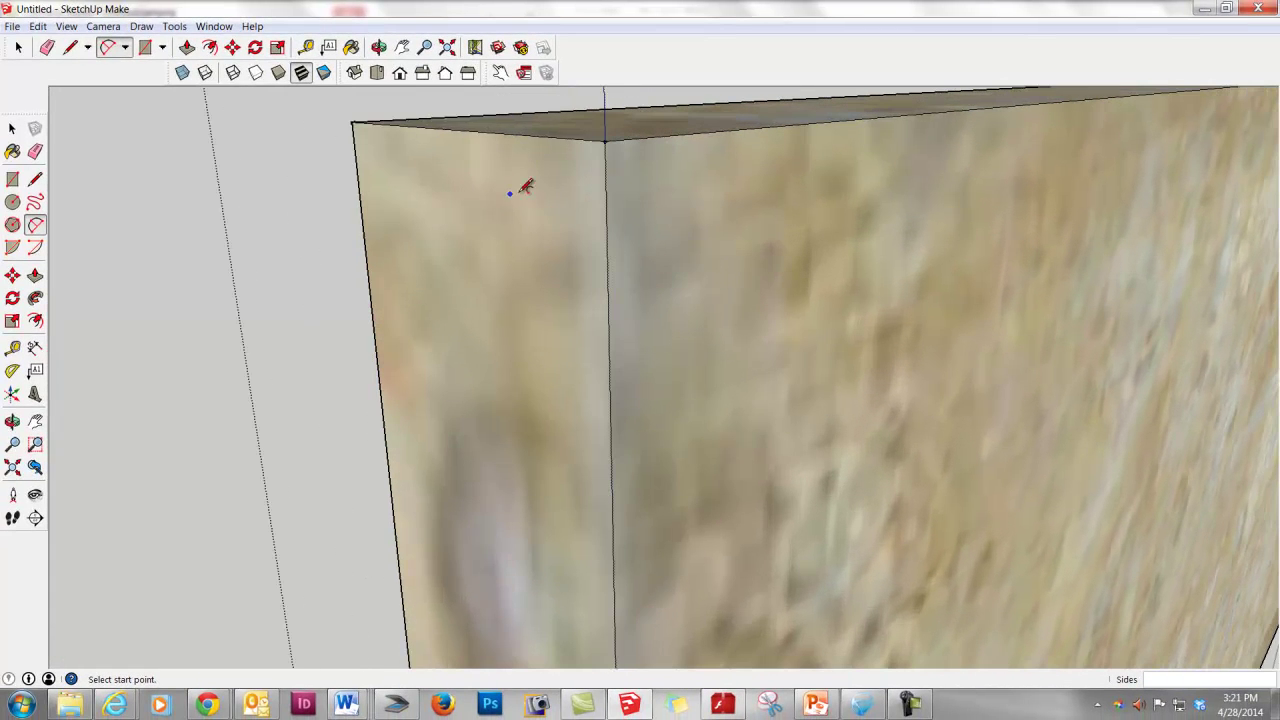
{"action": "left_click", "coordinate": [487, 130]}
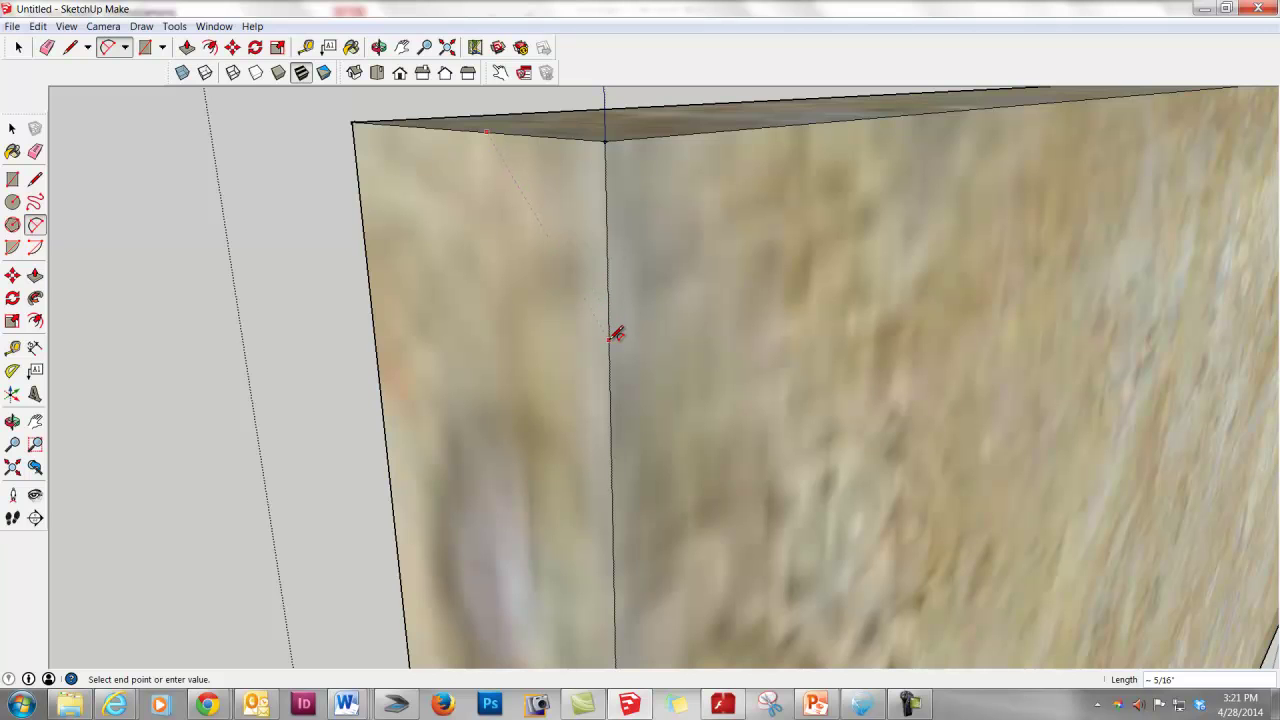
{"action": "left_click", "coordinate": [609, 322]}
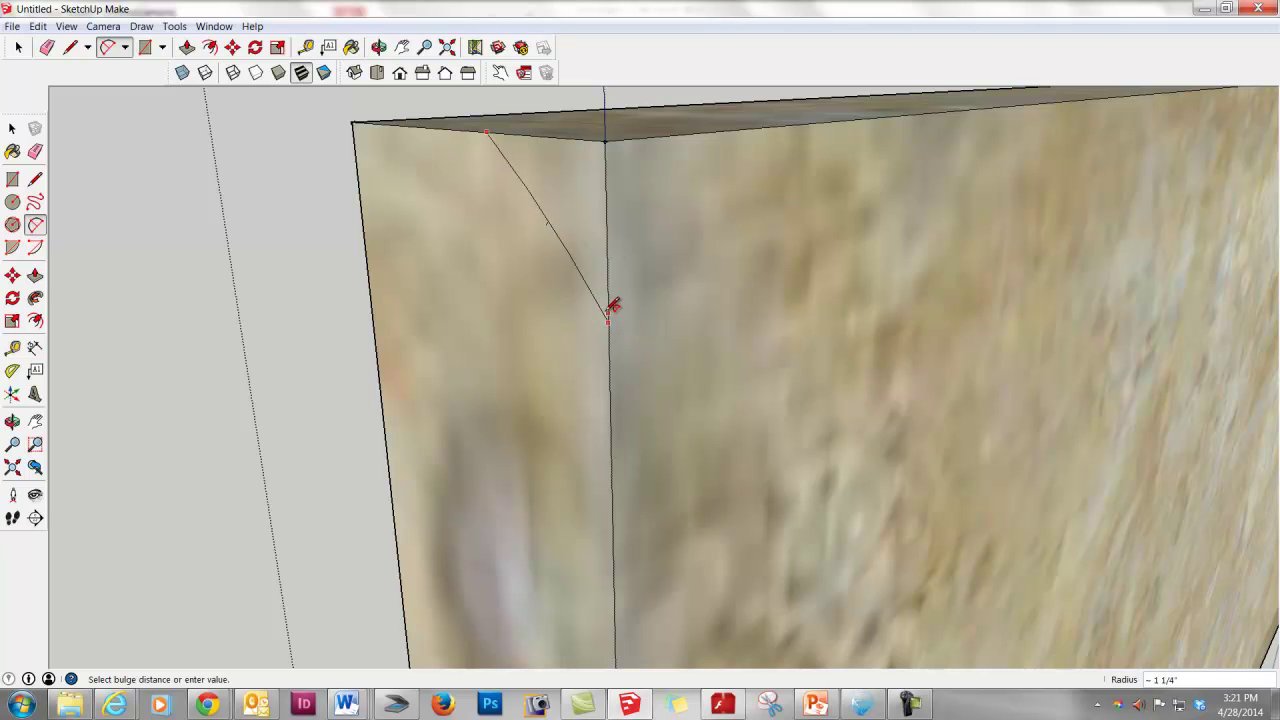
{"action": "left_click", "coordinate": [594, 210]}
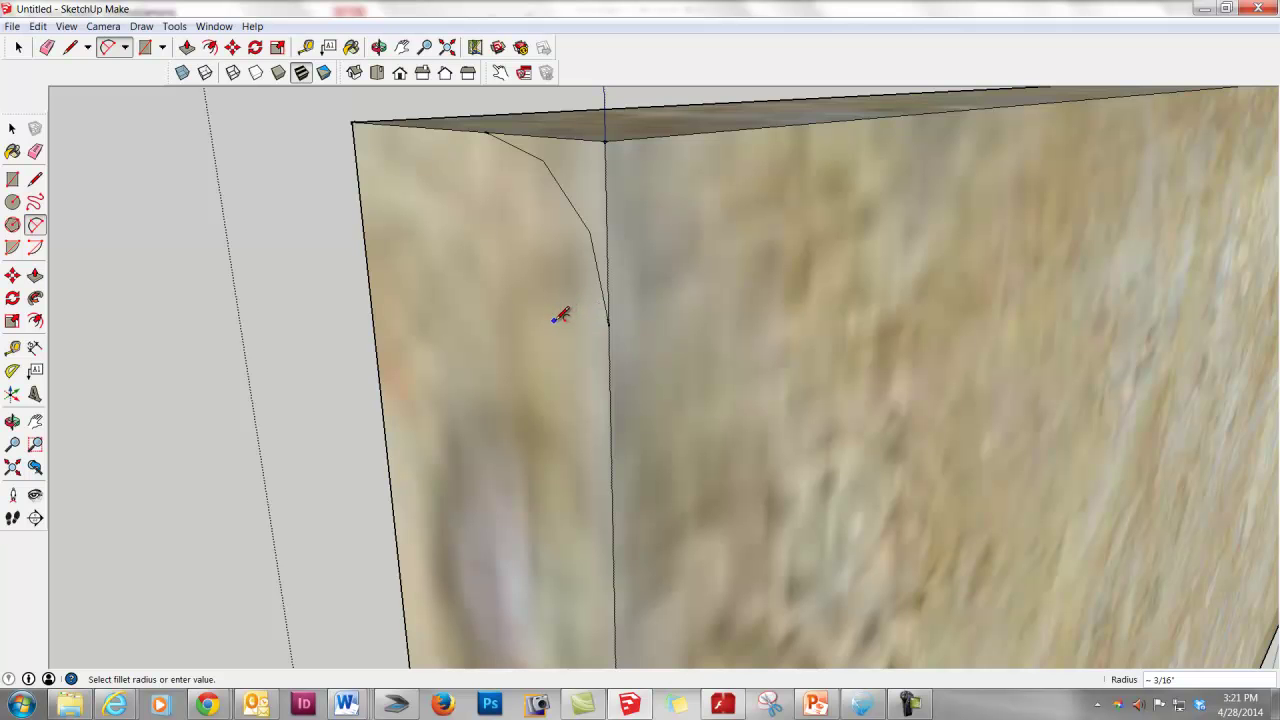
{"action": "scroll", "coordinate": [560, 315], "scroll_direction": "down", "scroll_amount": 6}
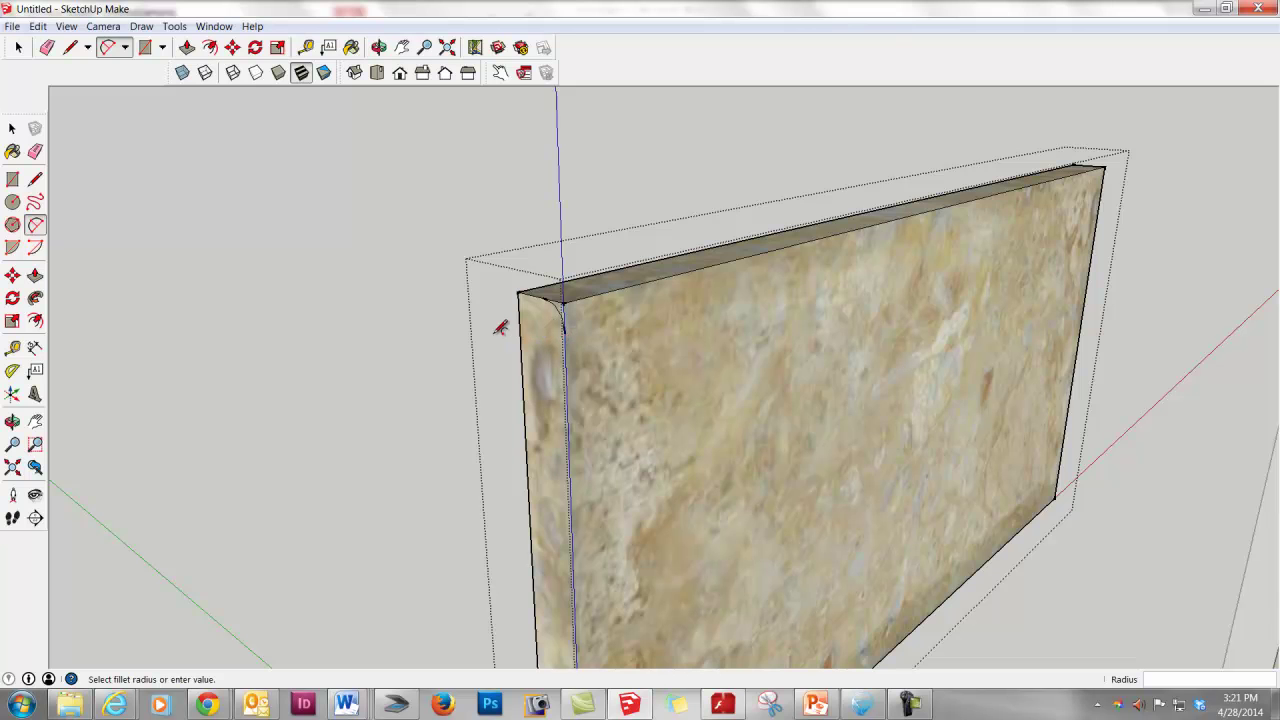
- Sweep the arc profile around the slab's front face edges with Follow Me
{"action": "middle_click_drag", "start_coordinate": [449, 331], "coordinate": [412, 258], "text": "shift"}
{"action": "key", "text": "space"}
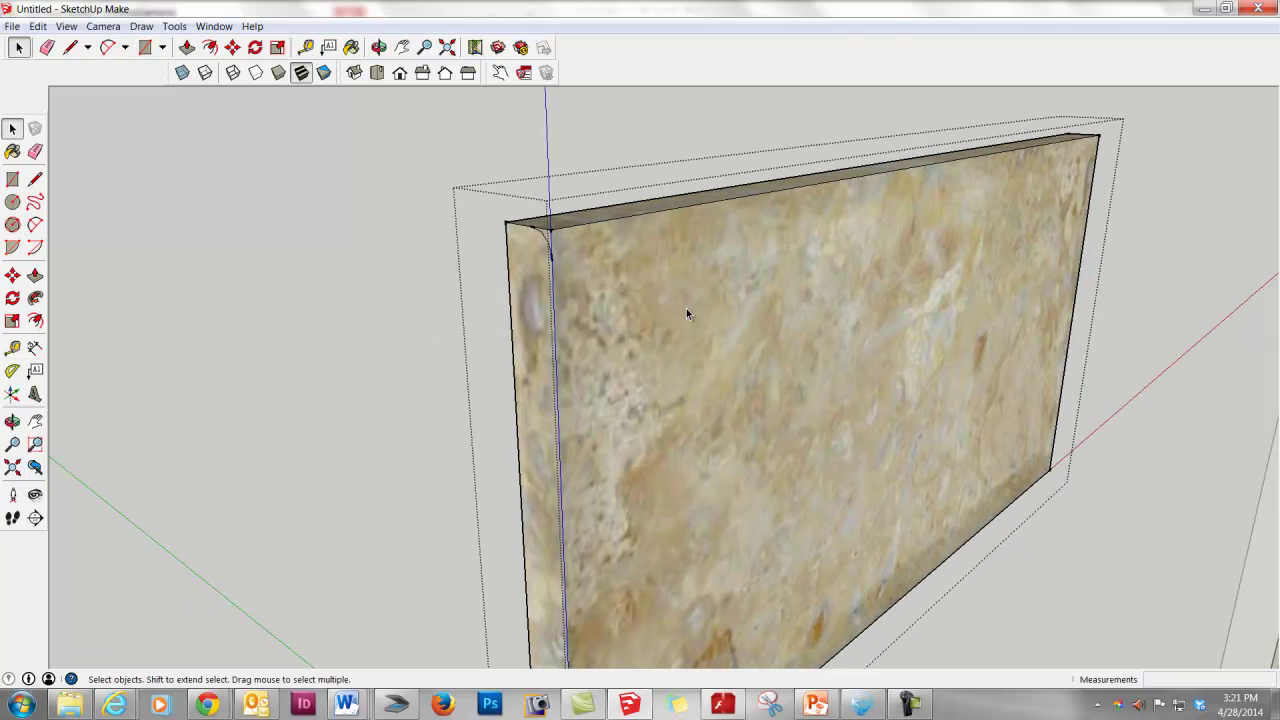
{"action": "left_click", "coordinate": [686, 308]}
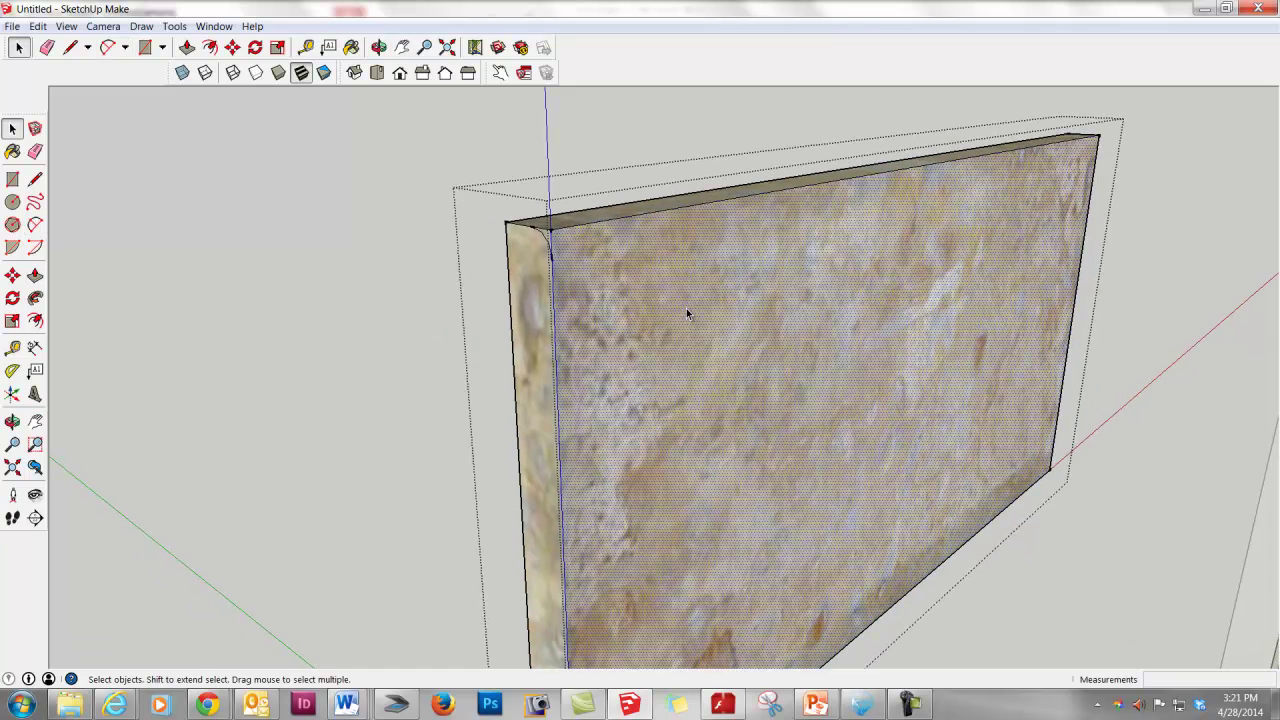
{"action": "left_click", "coordinate": [35, 298]}
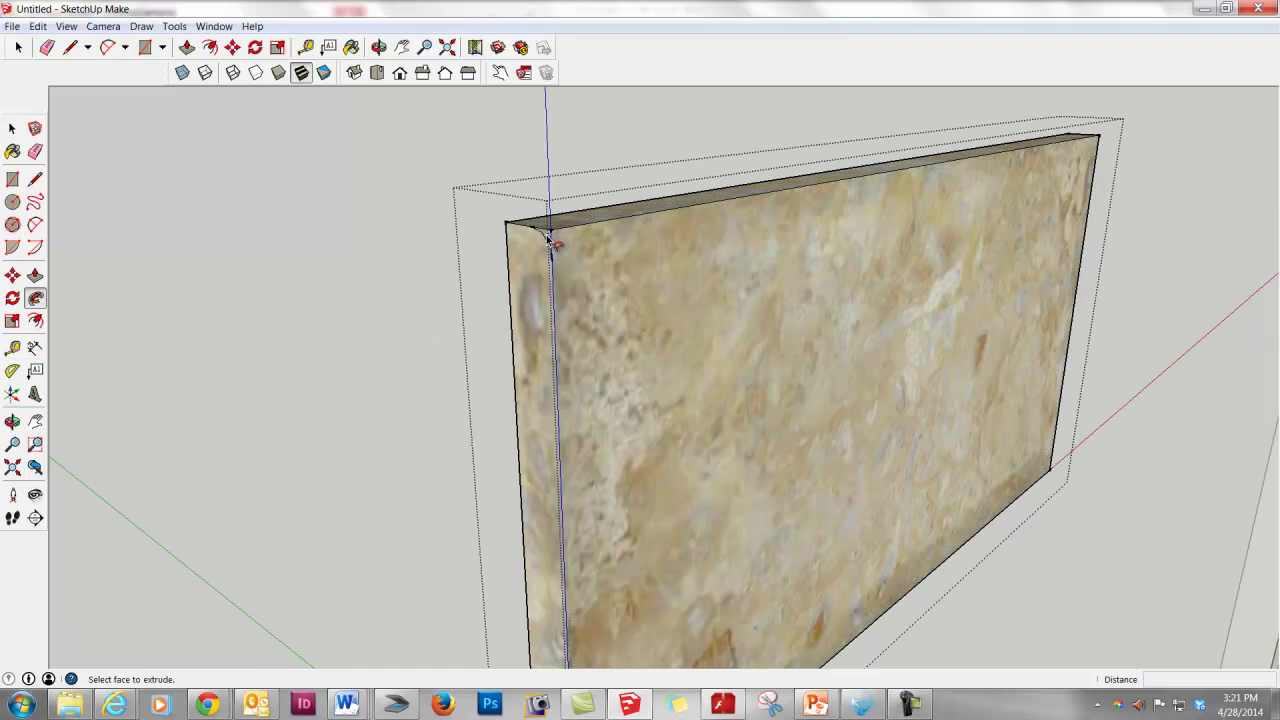
{"action": "scroll", "coordinate": [548, 240], "scroll_direction": "up", "scroll_amount": 4}
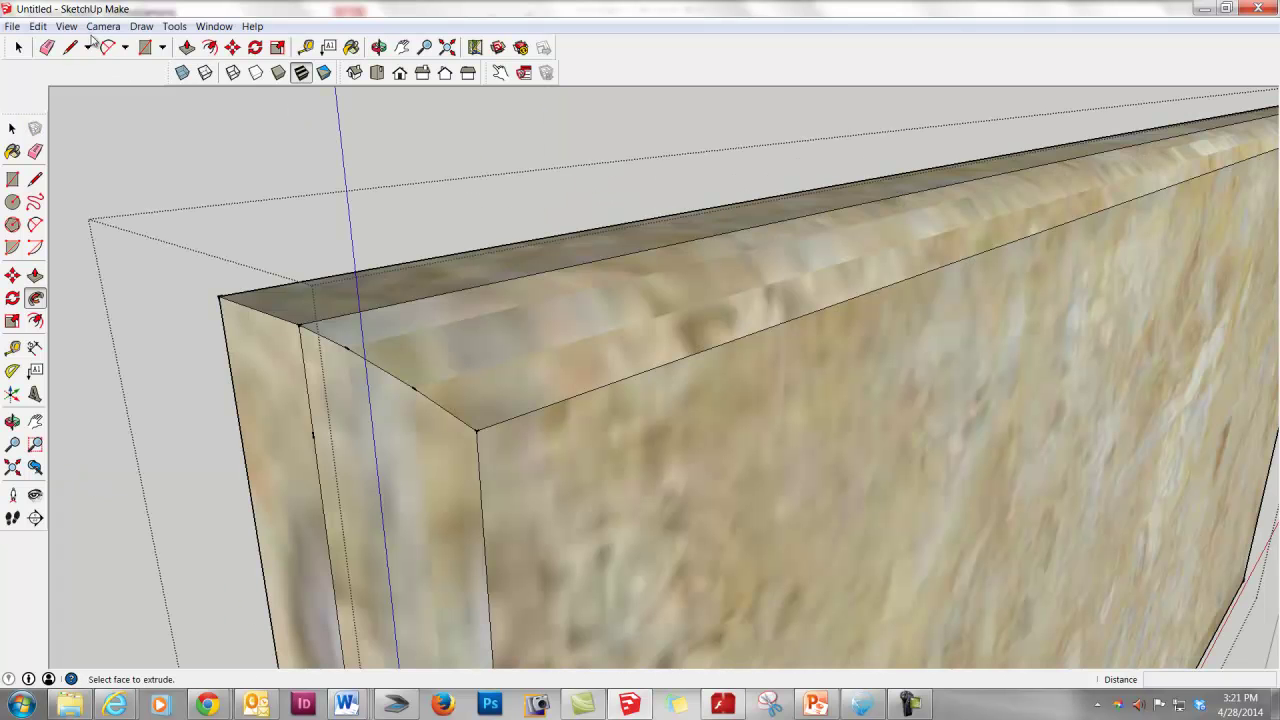
- Display hidden geometry as dashed lines and bring up the tile component's context menu
{"action": "left_click", "coordinate": [66, 26]}
{"action": "left_click", "coordinate": [98, 86]}
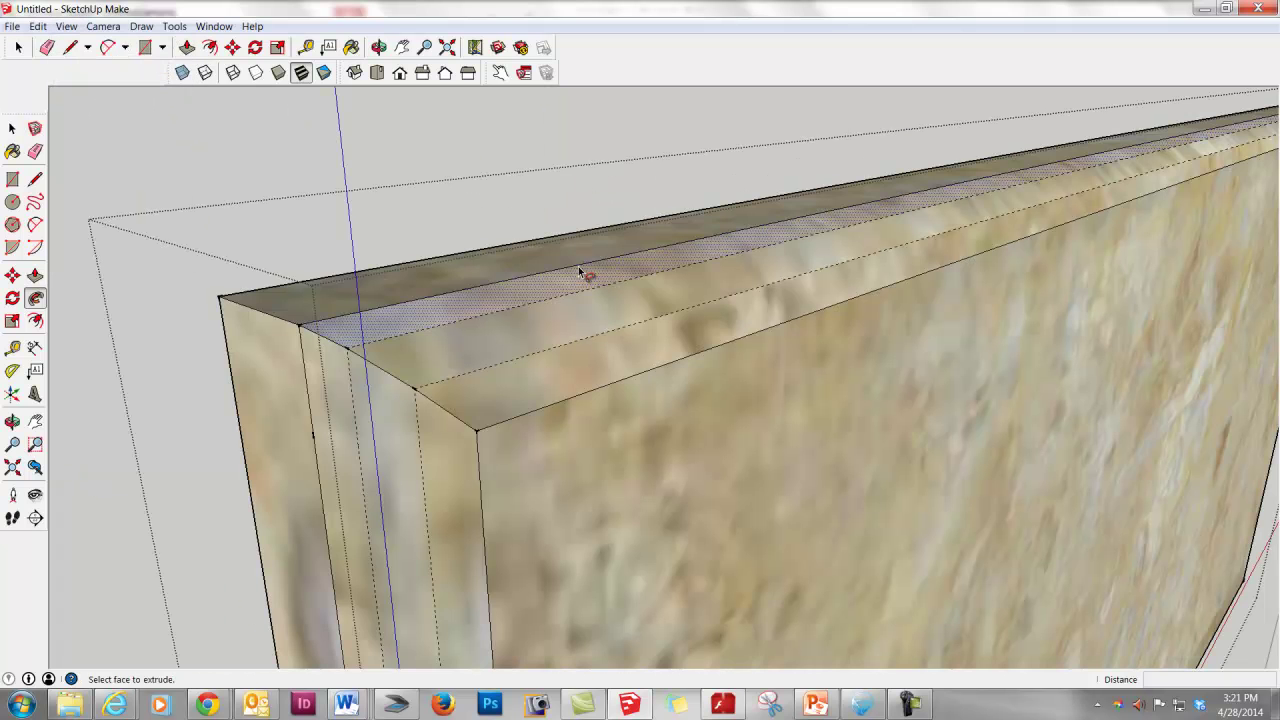
{"action": "scroll", "coordinate": [586, 271], "scroll_direction": "down", "scroll_amount": 4}
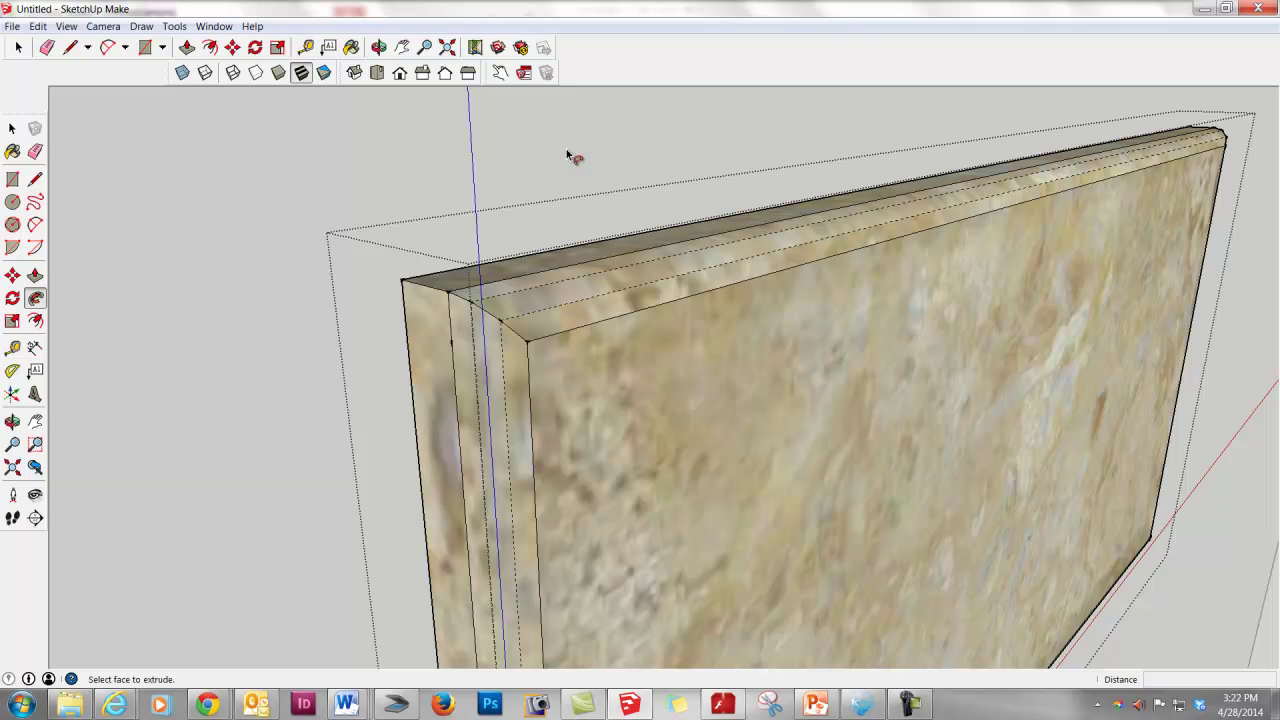
{"action": "right_click", "coordinate": [567, 153]}
- Close the tile component and orbit around to inspect the beveled tiles on the shower wall
{"action": "left_click", "coordinate": [600, 163]}
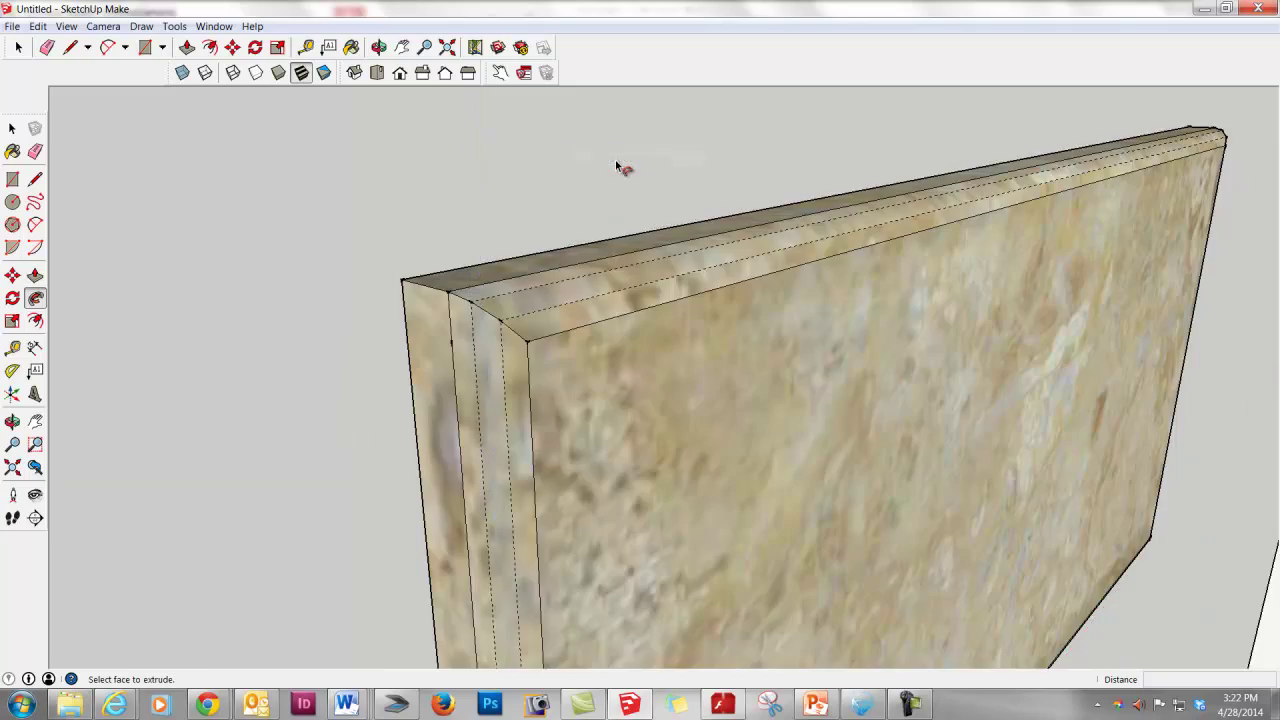
{"action": "scroll", "coordinate": [615, 165], "scroll_direction": "down", "scroll_amount": 4}
{"action": "scroll", "coordinate": [617, 172], "scroll_direction": "down", "scroll_amount": 3}
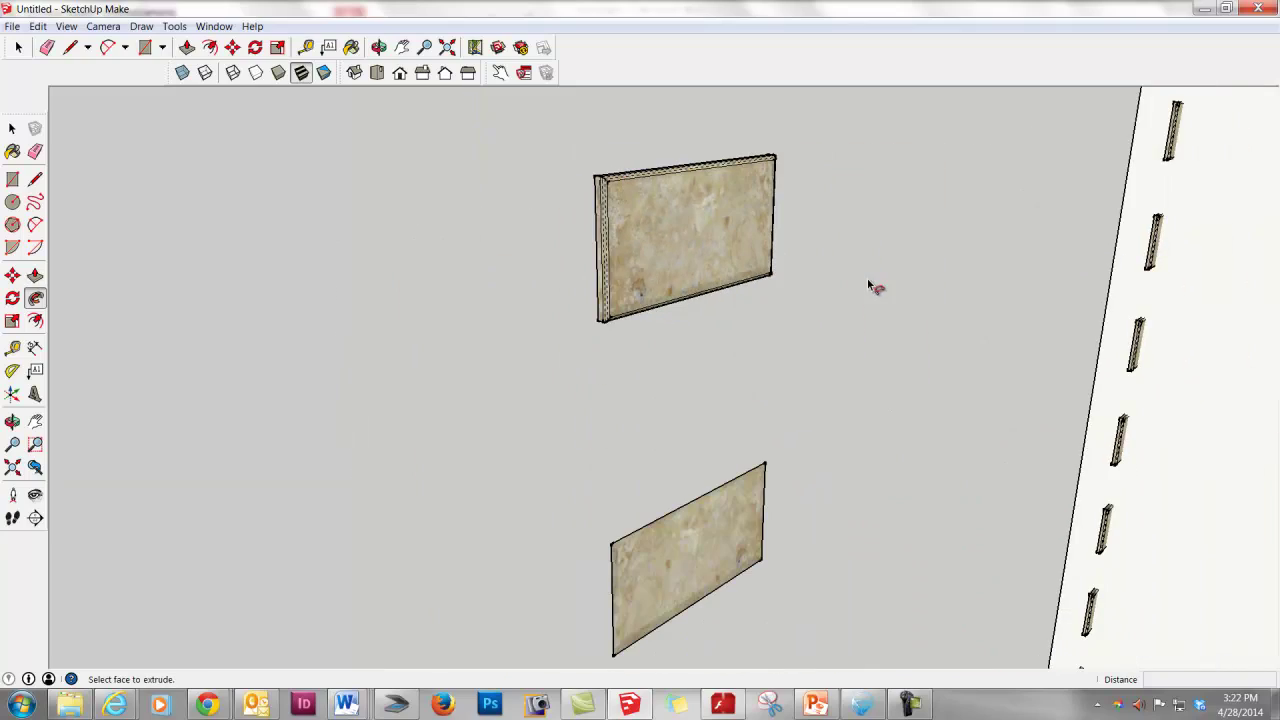
{"action": "left_click_drag", "start_coordinate": [922, 318], "coordinate": [566, 268]}
{"action": "scroll", "coordinate": [709, 215], "scroll_direction": "down", "scroll_amount": 4}
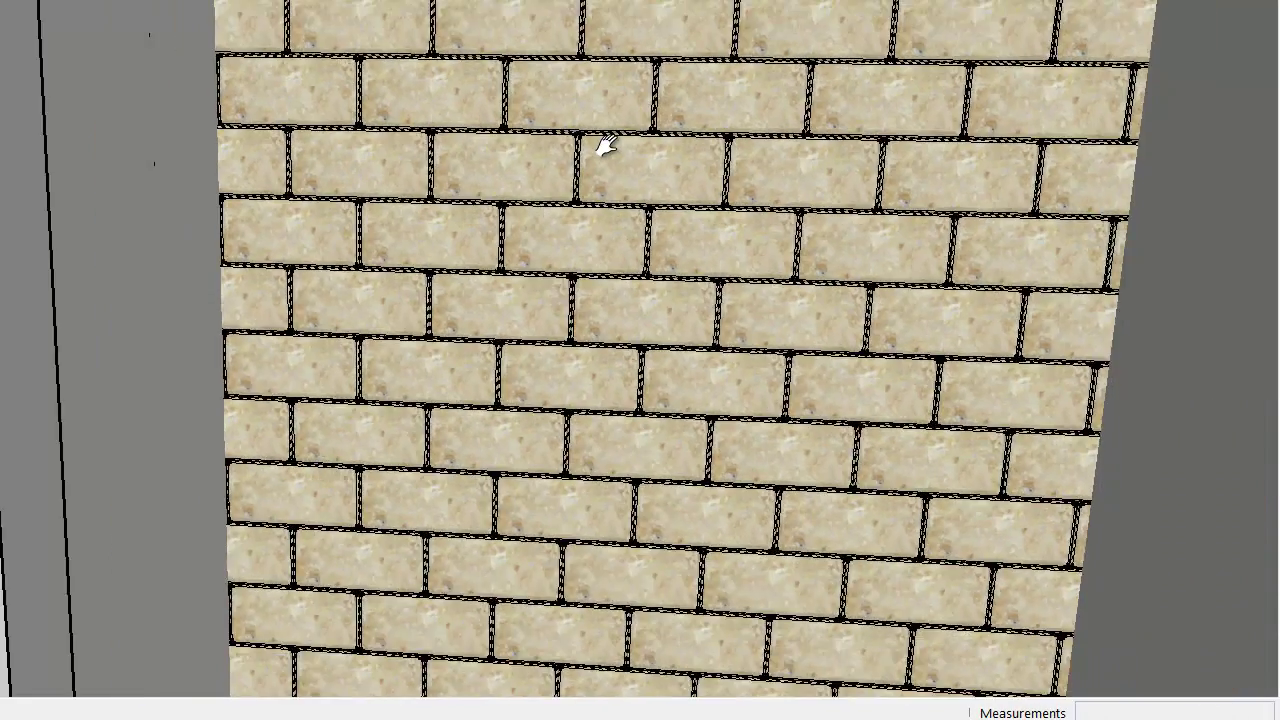
{"action": "mouse_move", "coordinate": [607, 162]}
{"action": "left_mouse_down"}
{"action": "mouse_move", "coordinate": [660, 143]}
{"action": "mouse_move", "coordinate": [666, 106]}
{"action": "left_mouse_up"}
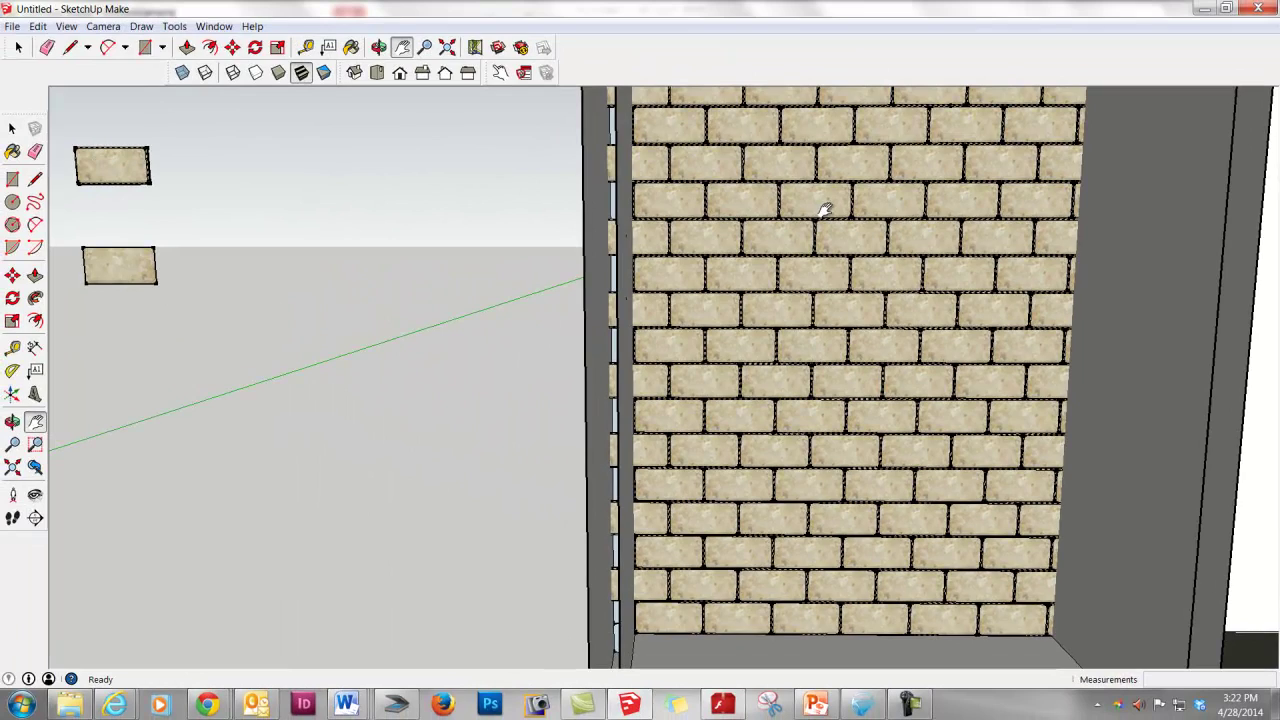
- Turn off Hidden Geometry, zoom out, and pan to bring the two loose tile panels into view
{"action": "scroll", "coordinate": [828, 284], "scroll_direction": "up", "scroll_amount": 5}
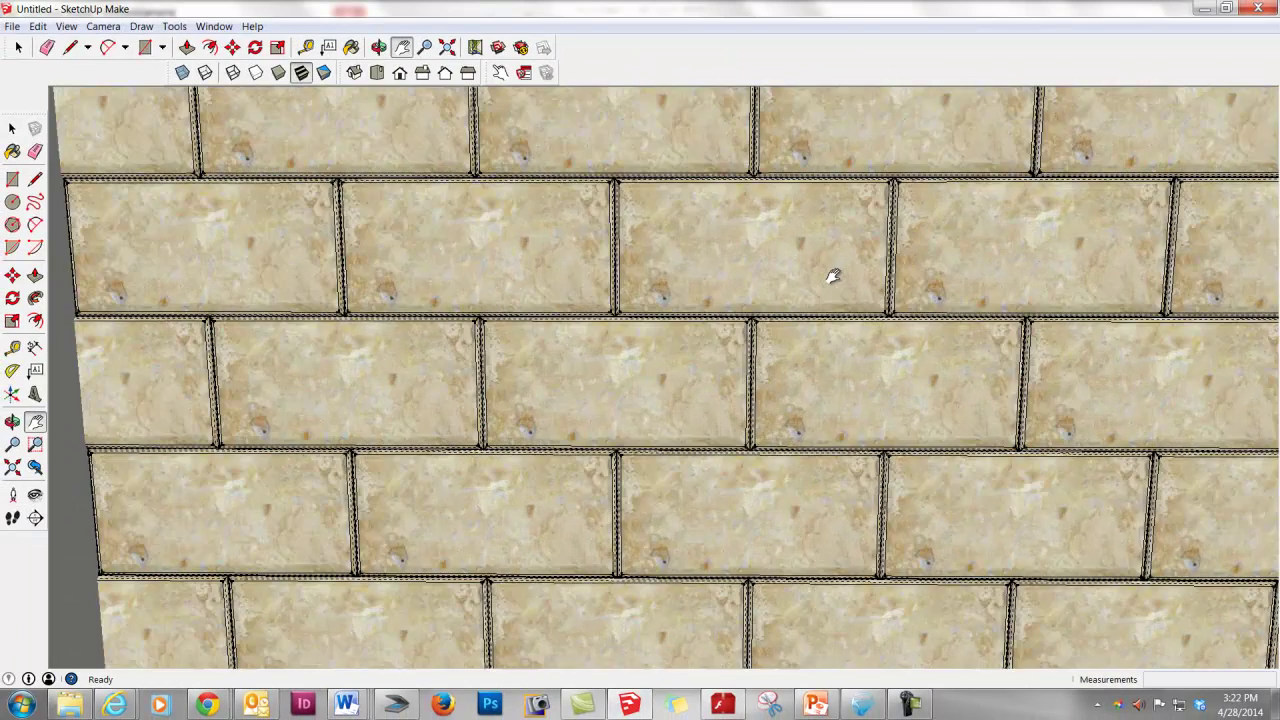
{"action": "scroll", "coordinate": [830, 282], "scroll_direction": "down", "scroll_amount": 1}
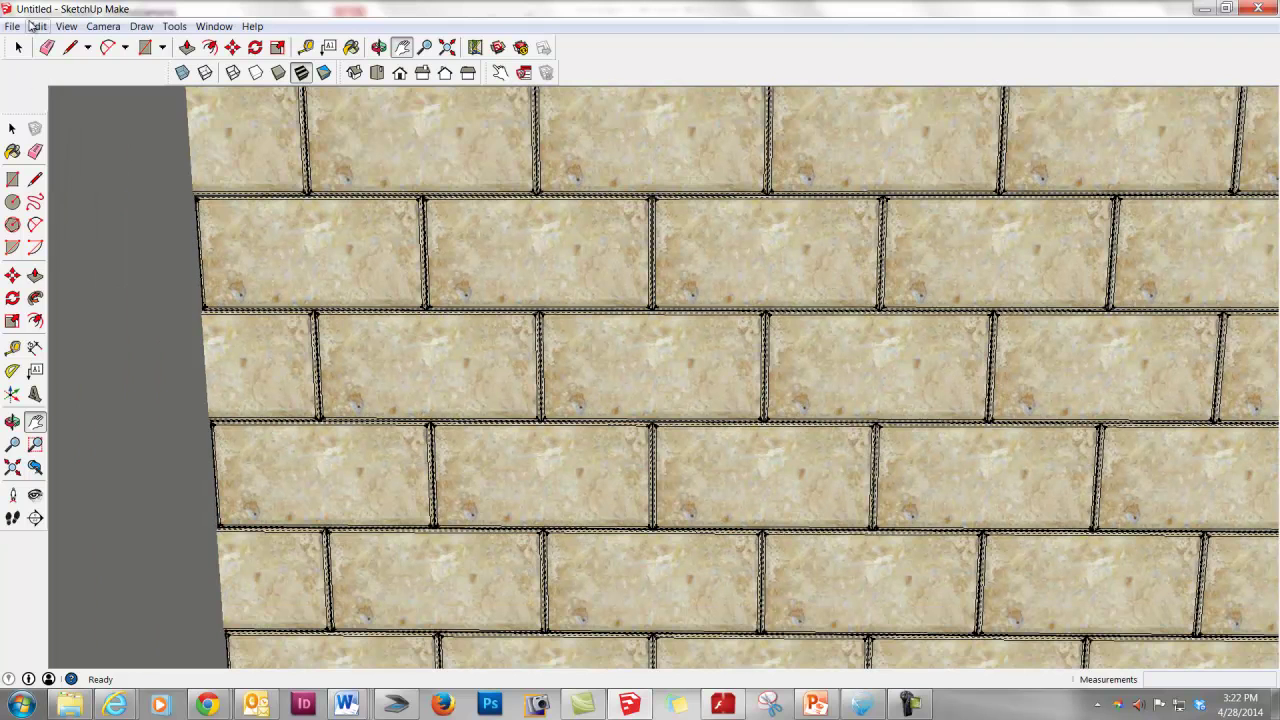
{"action": "left_click", "coordinate": [64, 26]}
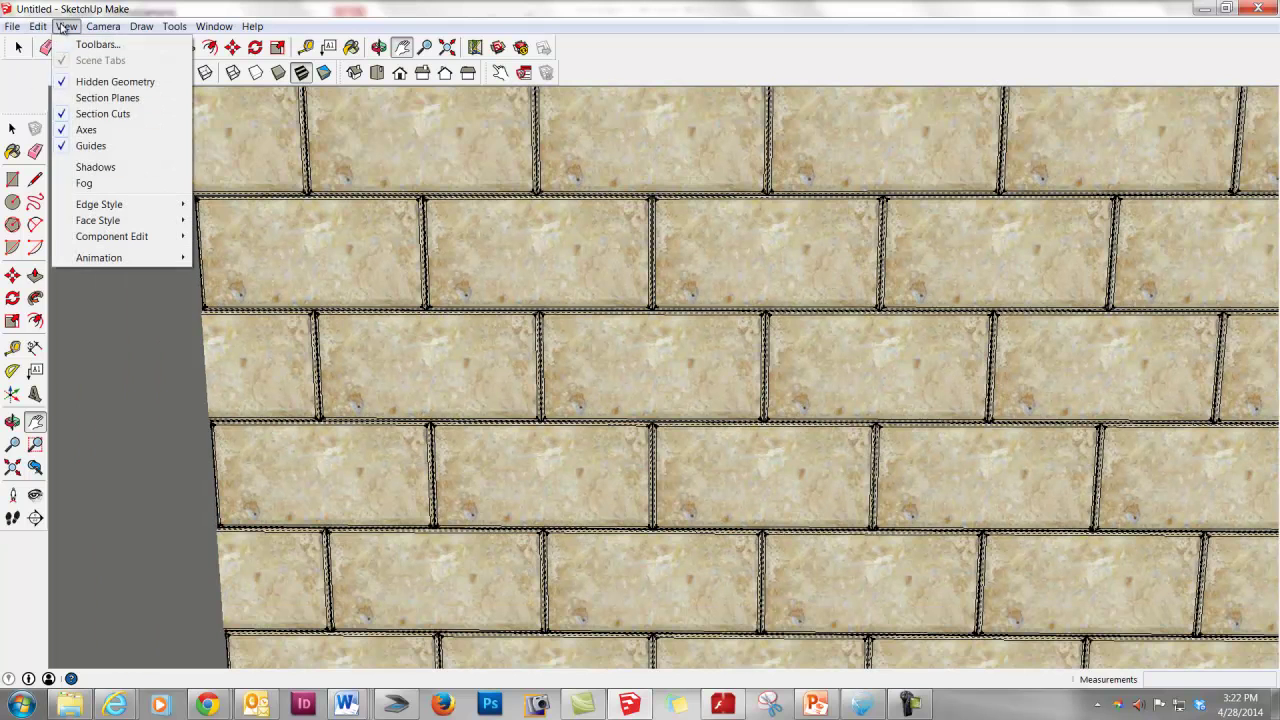
{"action": "left_click", "coordinate": [91, 84]}
{"action": "scroll", "coordinate": [645, 258], "scroll_direction": "down", "scroll_amount": 5}
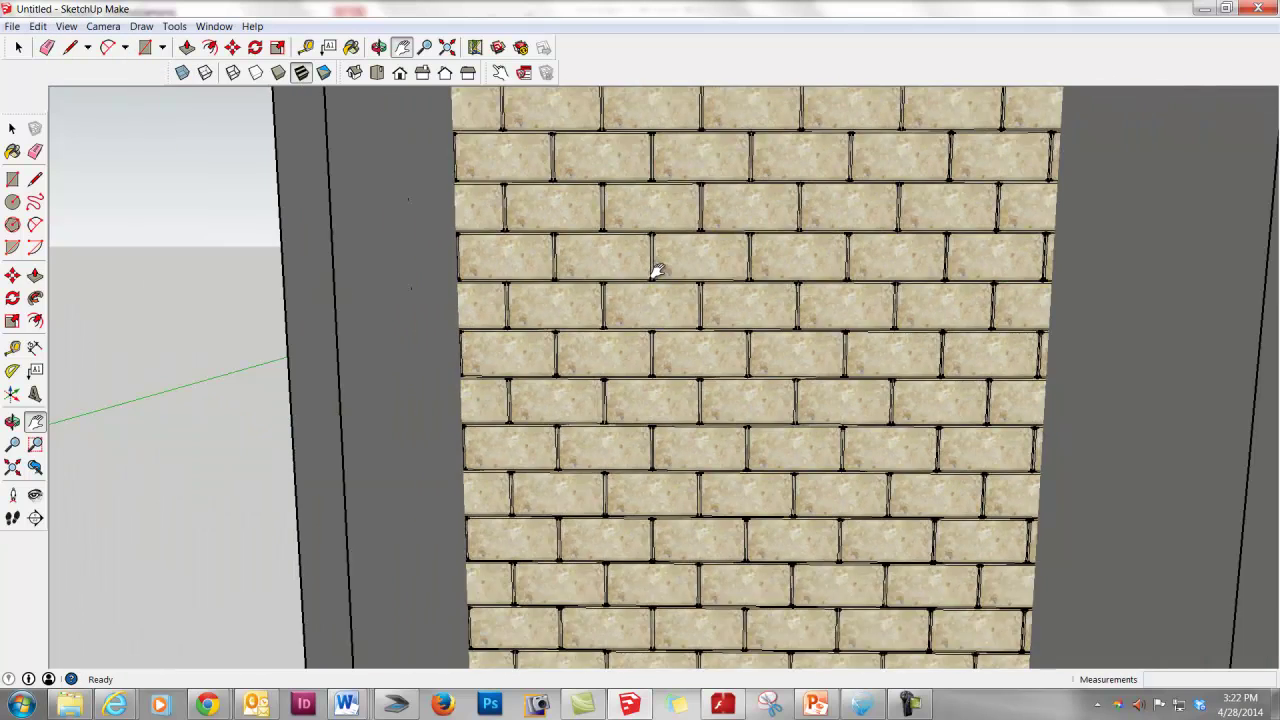
{"action": "scroll", "coordinate": [656, 271], "scroll_direction": "down", "scroll_amount": 2}
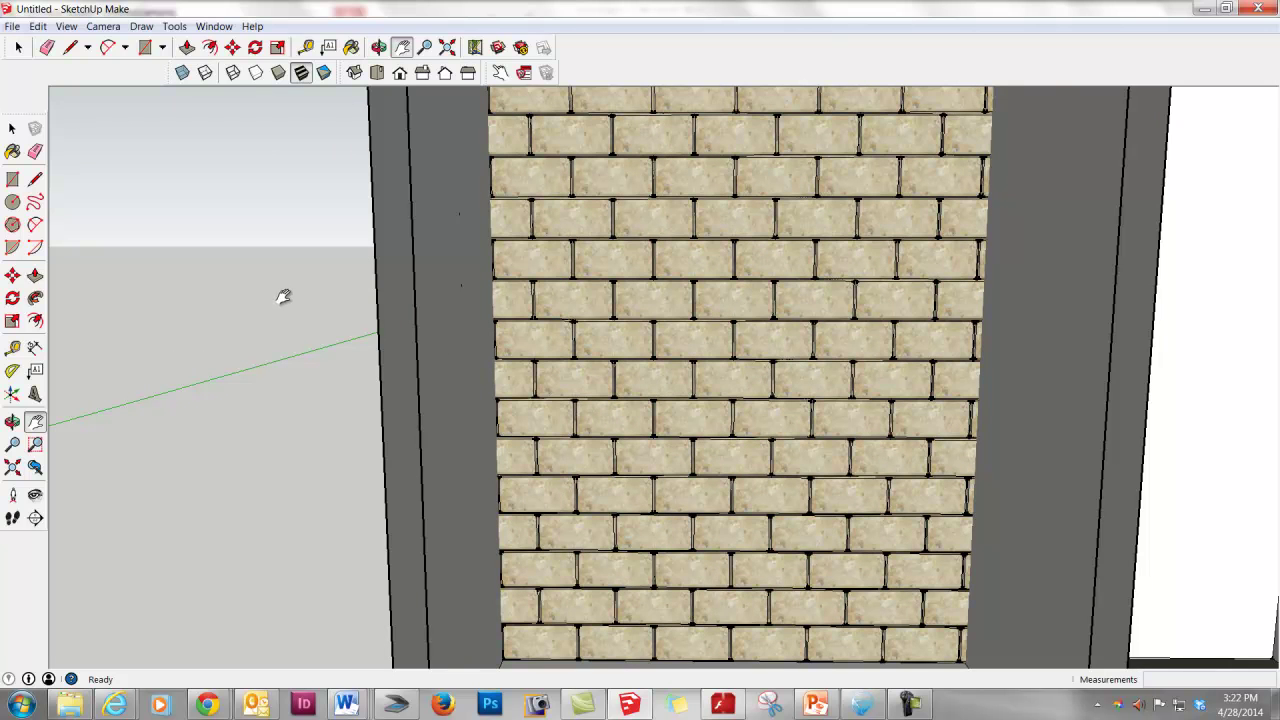
{"action": "left_click_drag", "start_coordinate": [225, 275], "coordinate": [880, 355]}
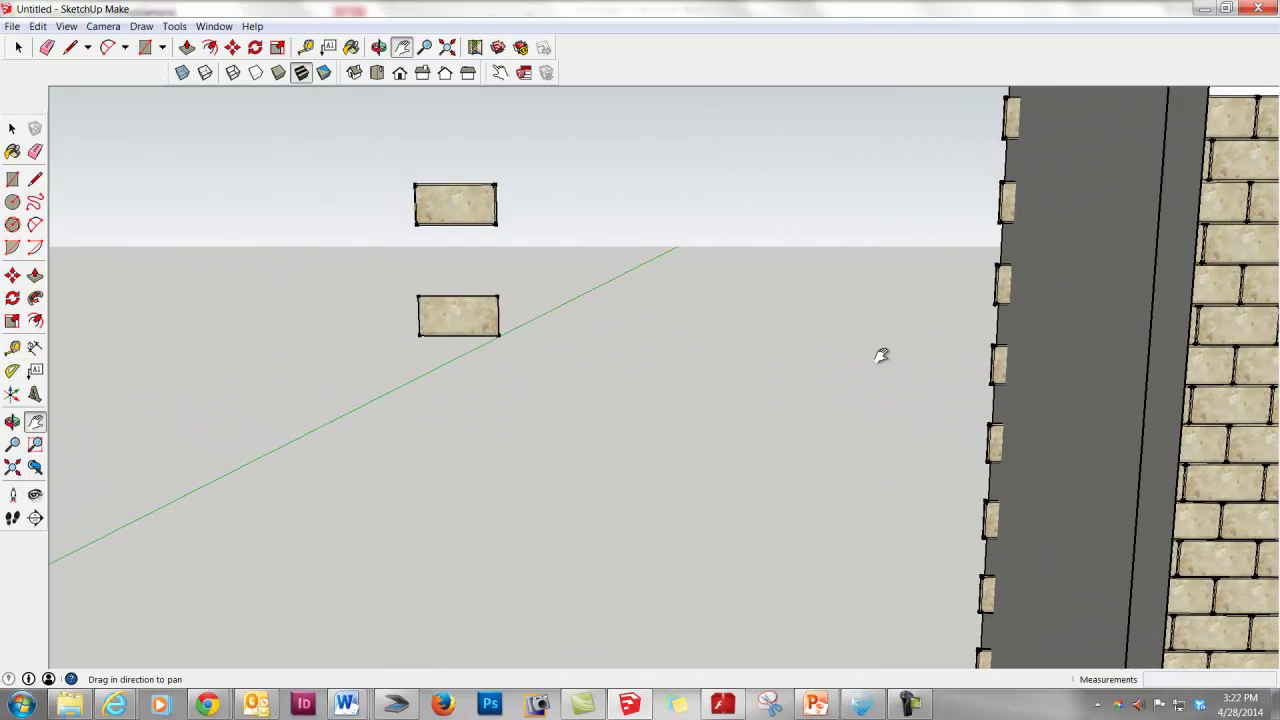
- Orbit around the standalone stone tile panel to see its beveled edges in perspective
{"action": "scroll", "coordinate": [565, 240], "scroll_direction": "up", "scroll_amount": 4}
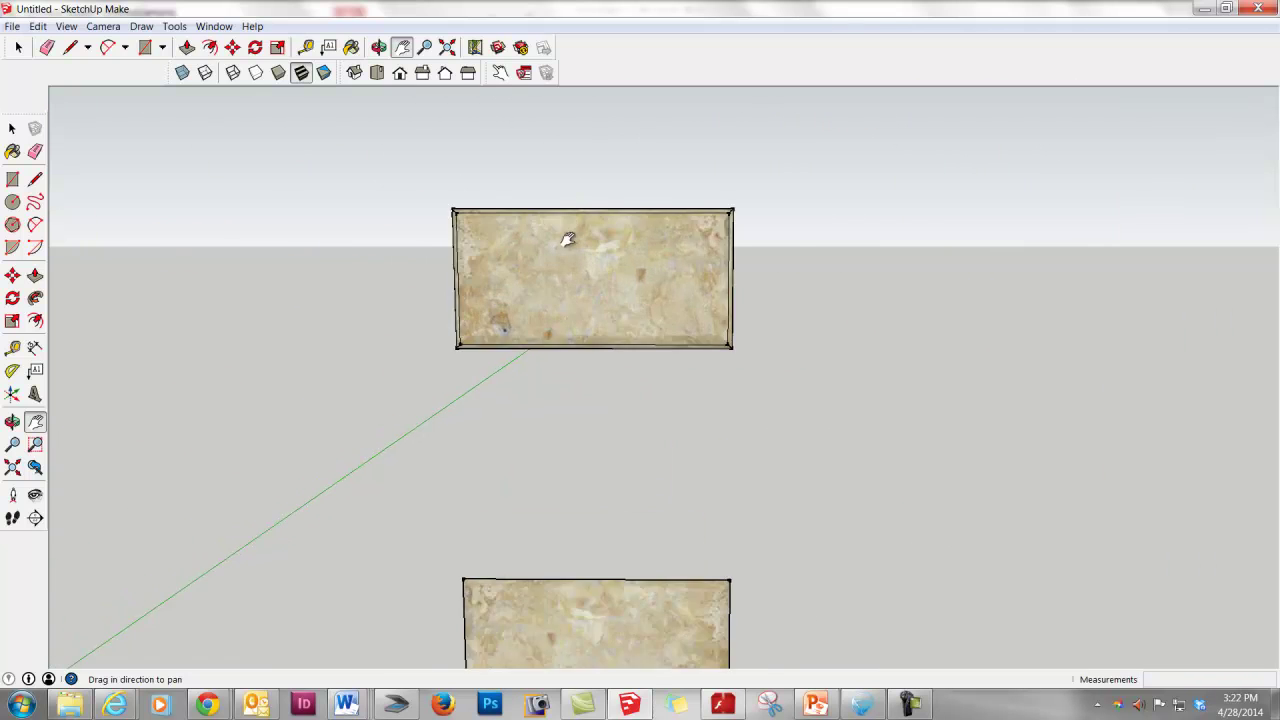
{"action": "middle_click_drag", "start_coordinate": [563, 243], "coordinate": [797, 274]}
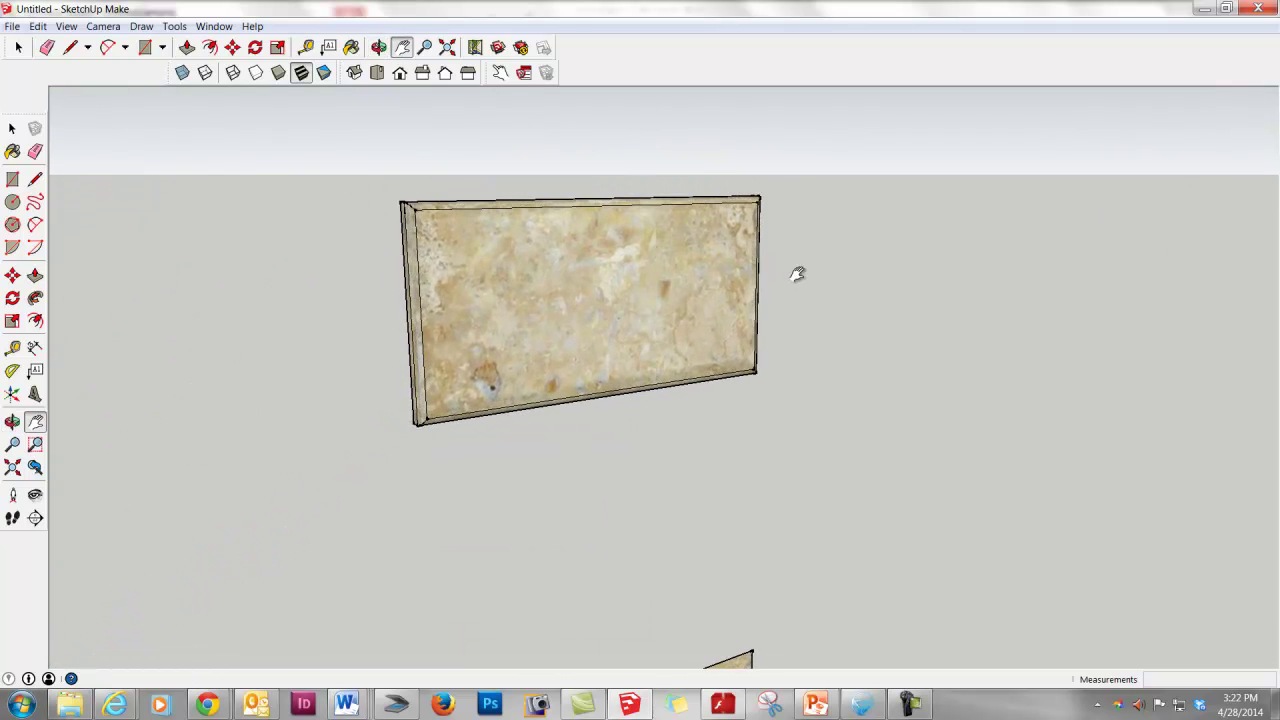
{"action": "mouse_move", "coordinate": [454, 251]}
{"action": "middle_mouse_down"}
{"action": "mouse_move", "coordinate": [463, 241]}
{"action": "mouse_move", "coordinate": [460, 268]}
{"action": "middle_mouse_up"}
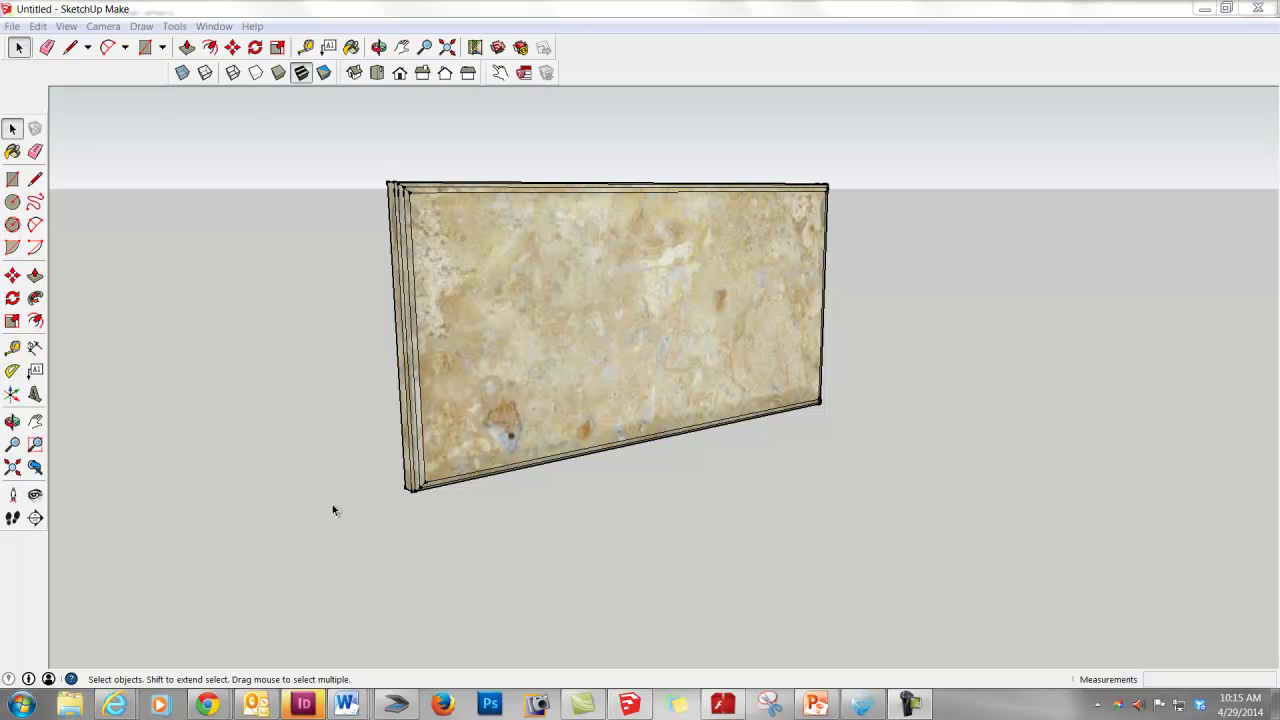
- Soften the tile component's edges with Soften/Smooth Edges at about 22.5 degrees between normals
{"action": "right_click", "coordinate": [446, 249]}
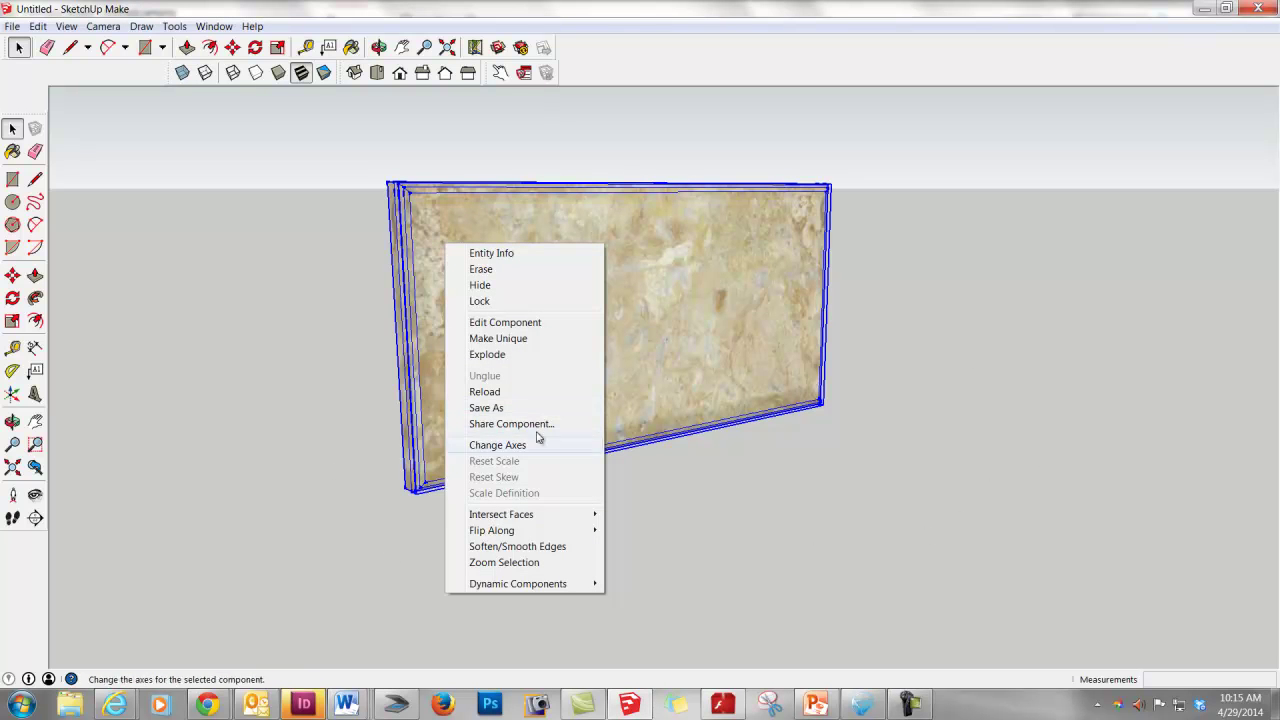
{"action": "left_click", "coordinate": [560, 547]}
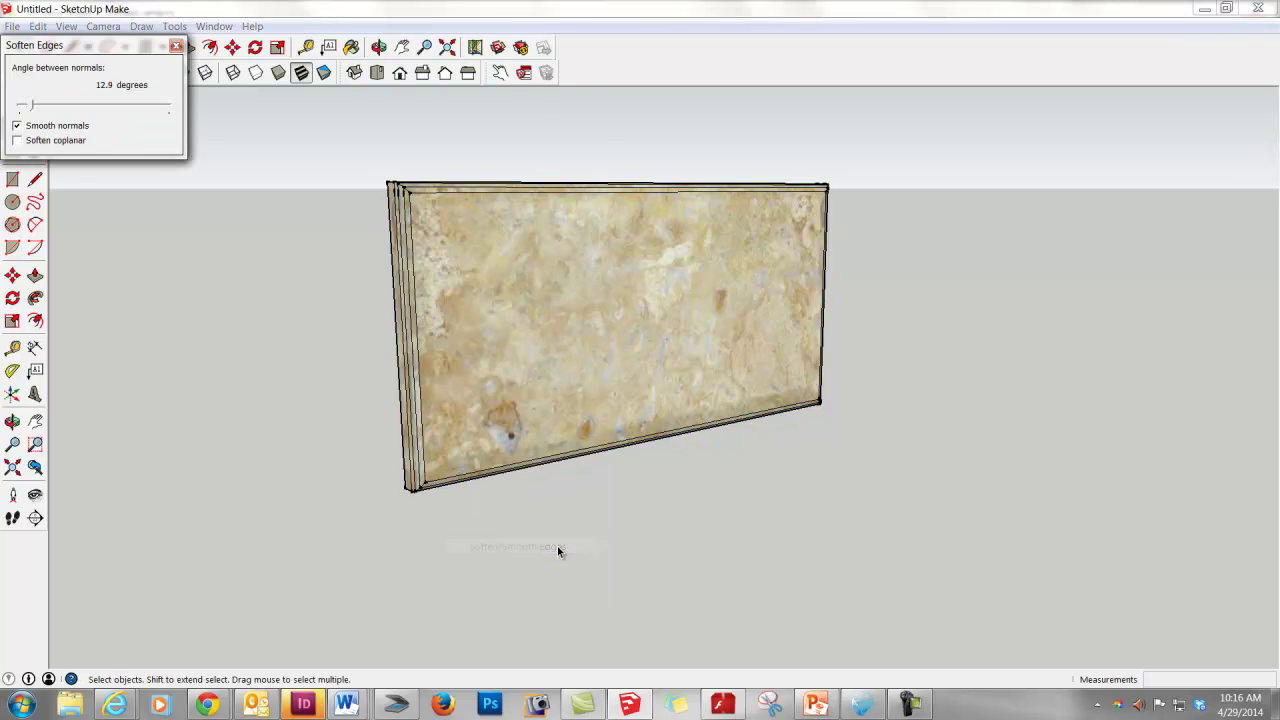
{"action": "left_click_drag", "start_coordinate": [107, 48], "coordinate": [179, 114]}
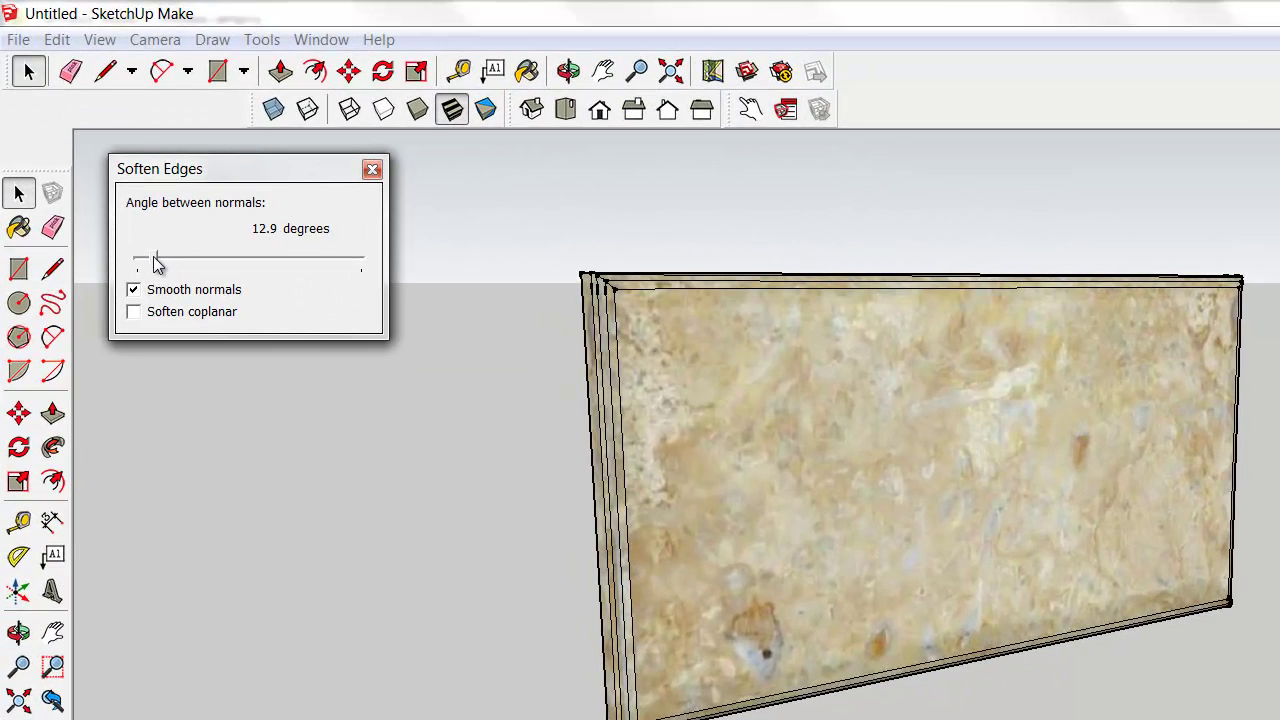
{"action": "mouse_move", "coordinate": [155, 263]}
{"action": "left_mouse_down"}
{"action": "mouse_move", "coordinate": [280, 278]}
{"action": "mouse_move", "coordinate": [171, 257]}
{"action": "mouse_move", "coordinate": [272, 260]}
{"action": "mouse_move", "coordinate": [167, 266]}
{"action": "left_mouse_up"}
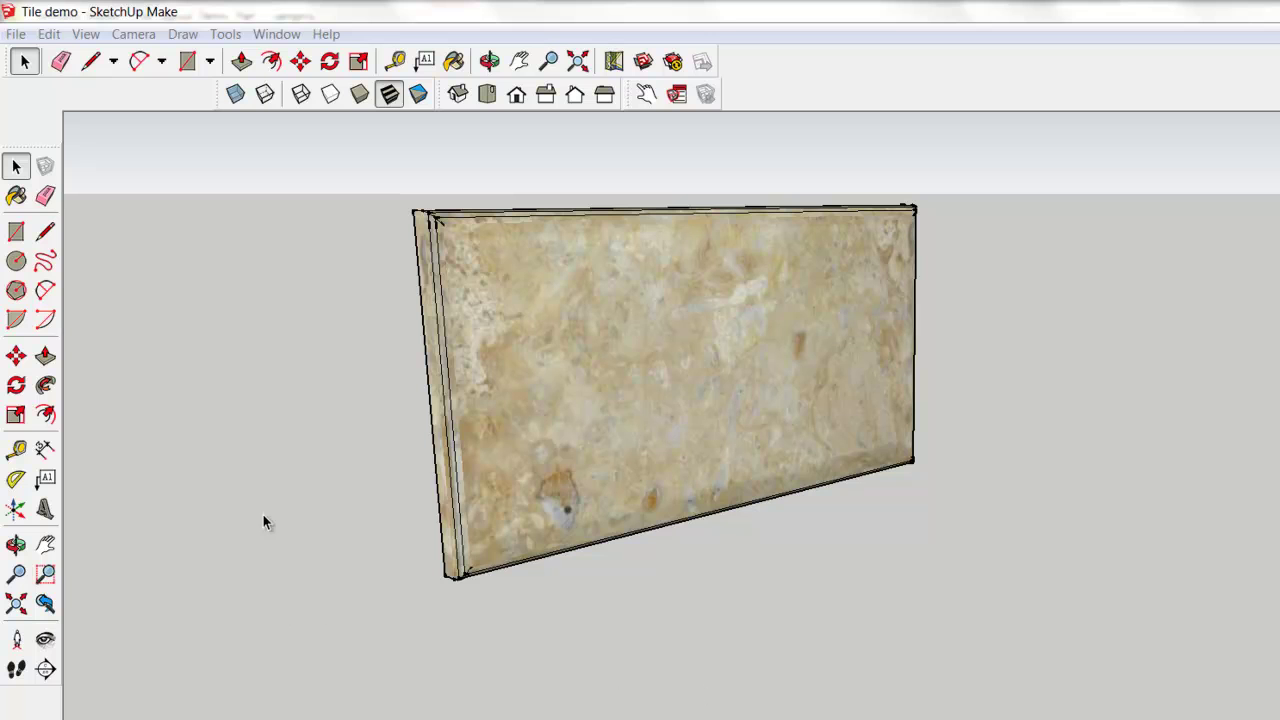
- Open the tile component and erase the leftover lines on its top and right rims
{"action": "double_click", "coordinate": [469, 314]}
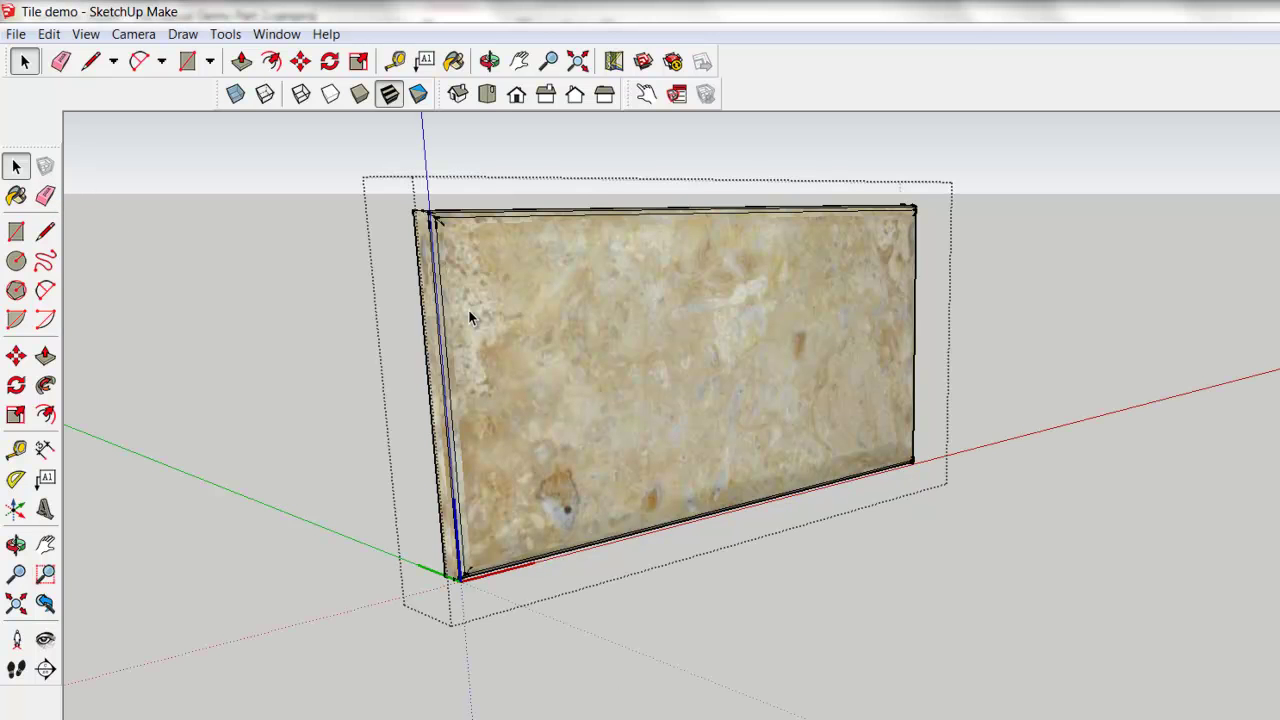
{"action": "left_click", "coordinate": [45, 197]}
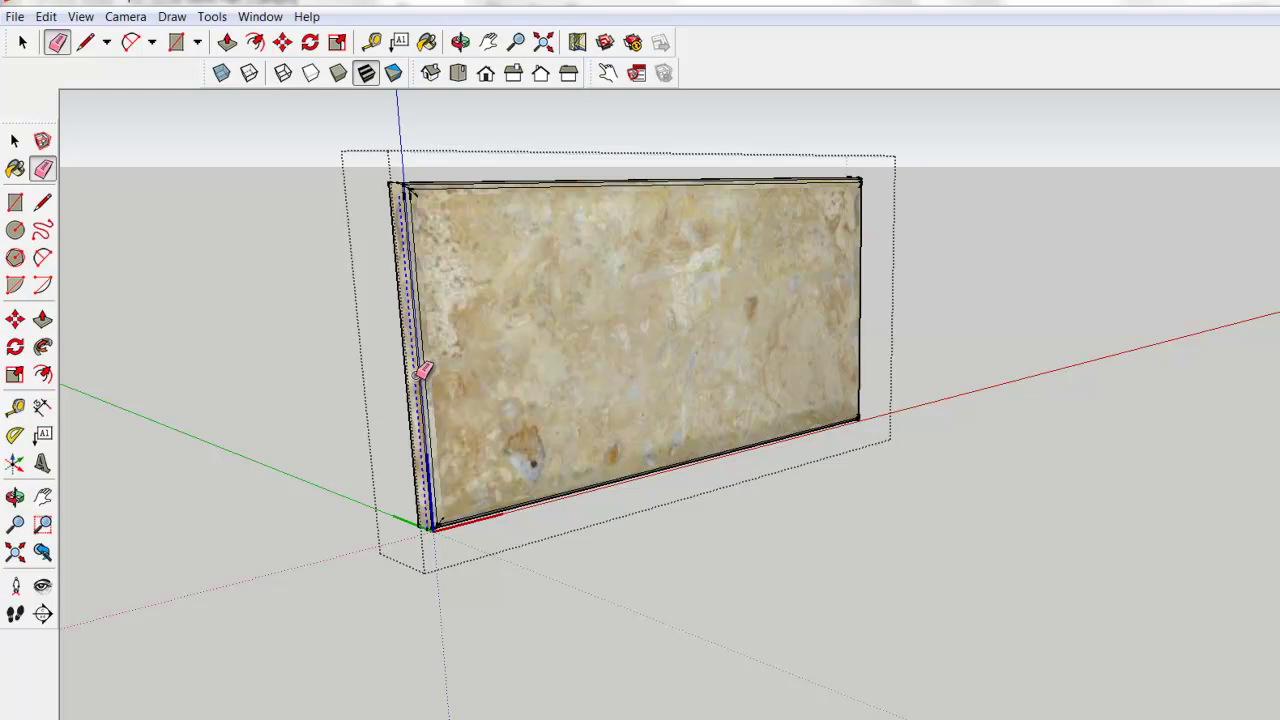
{"action": "scroll", "coordinate": [437, 178], "scroll_direction": "up", "scroll_amount": 3}
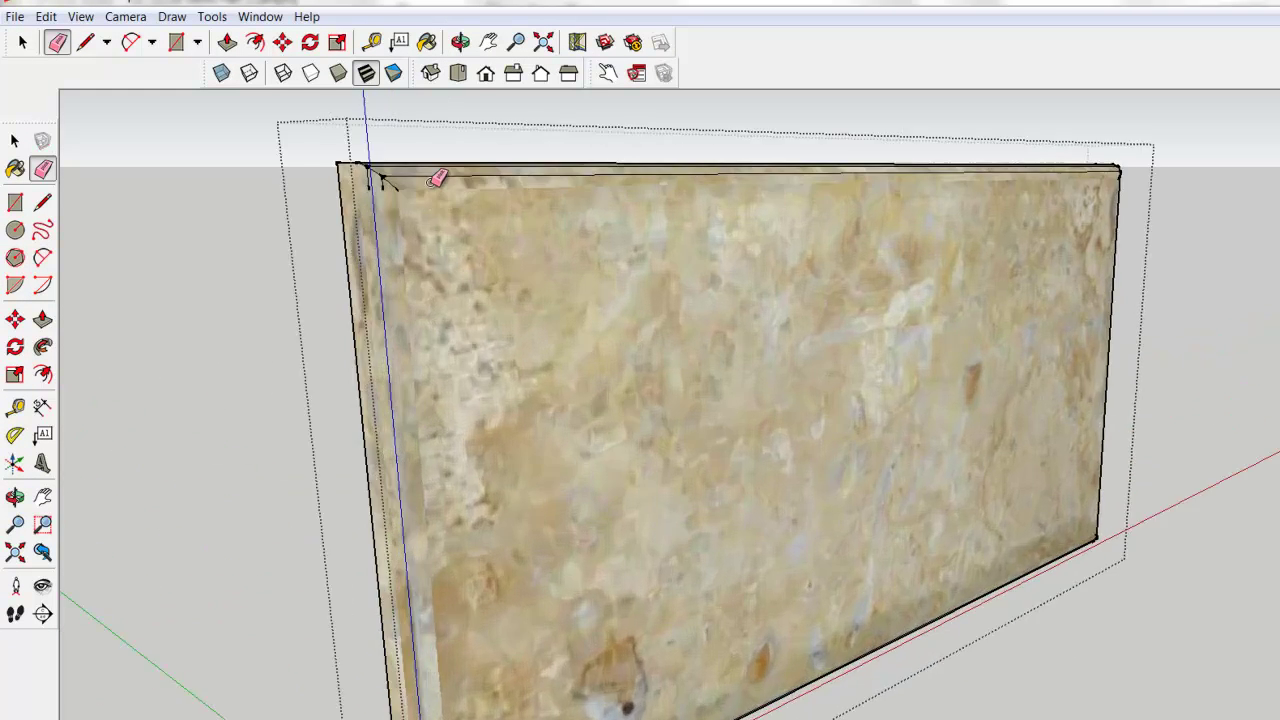
{"action": "middle_click_drag", "start_coordinate": [437, 178], "coordinate": [440, 283]}
{"action": "mouse_move", "coordinate": [364, 159]}
{"action": "left_mouse_down"}
{"action": "mouse_move", "coordinate": [345, 158]}
{"action": "mouse_move", "coordinate": [373, 183]}
{"action": "left_mouse_up"}
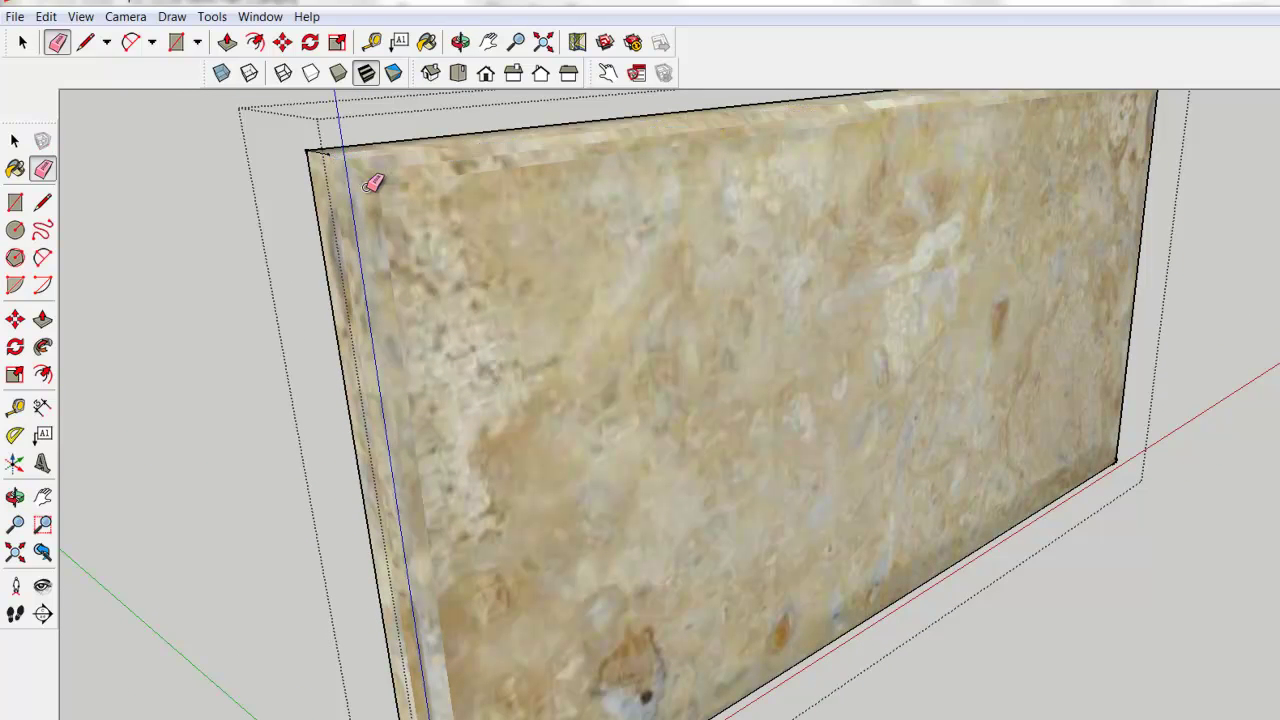
{"action": "scroll", "coordinate": [608, 346], "scroll_direction": "down", "scroll_amount": 3}
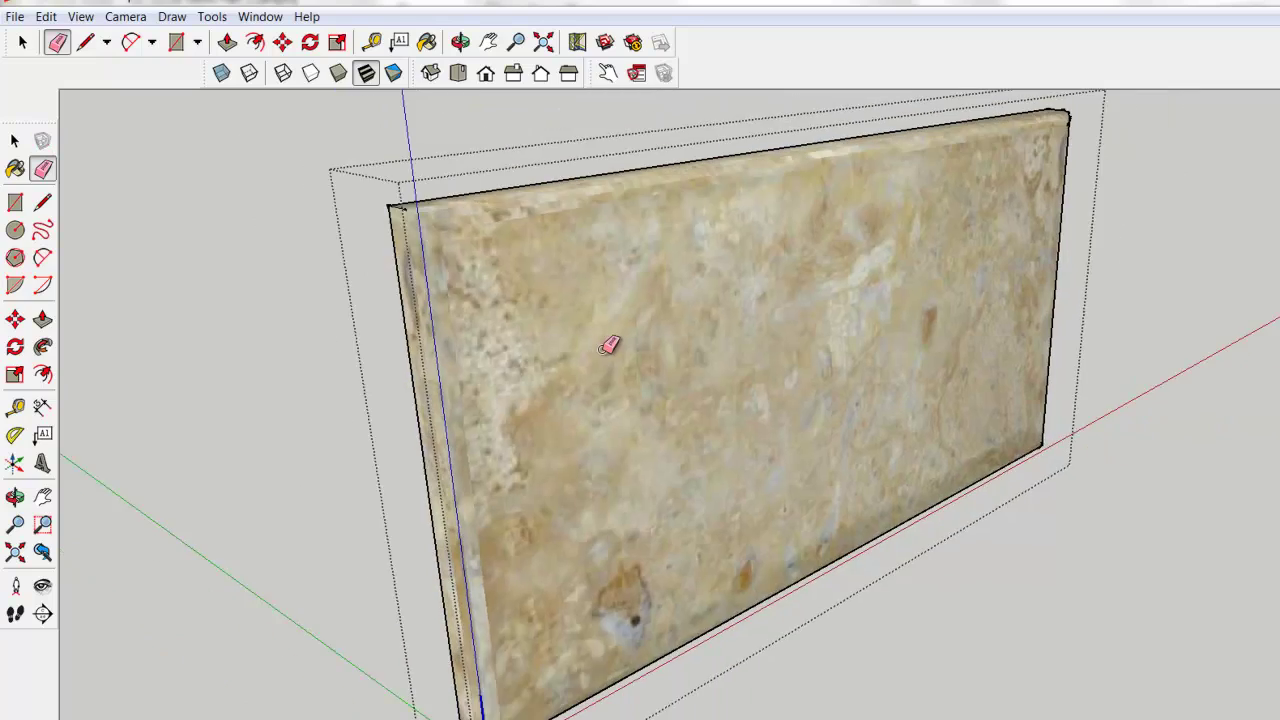
{"action": "mouse_move", "coordinate": [608, 346]}
{"action": "middle_mouse_down"}
{"action": "mouse_move", "coordinate": [685, 313]}
{"action": "mouse_move", "coordinate": [266, 380]}
{"action": "mouse_move", "coordinate": [829, 349]}
{"action": "mouse_move", "coordinate": [526, 259]}
{"action": "middle_mouse_up"}
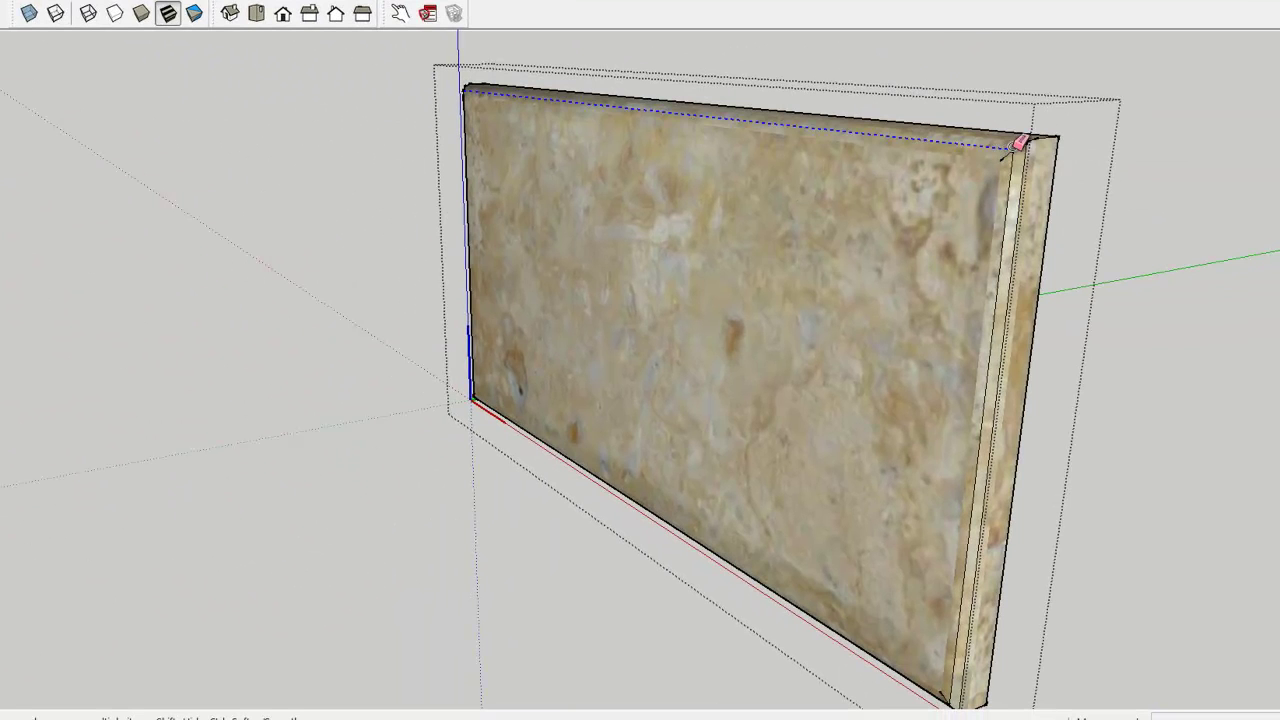
{"action": "mouse_move", "coordinate": [1020, 143]}
{"action": "left_mouse_down"}
{"action": "mouse_move", "coordinate": [1002, 180]}
{"action": "mouse_move", "coordinate": [1024, 145]}
{"action": "mouse_move", "coordinate": [1040, 175]}
{"action": "left_mouse_up"}
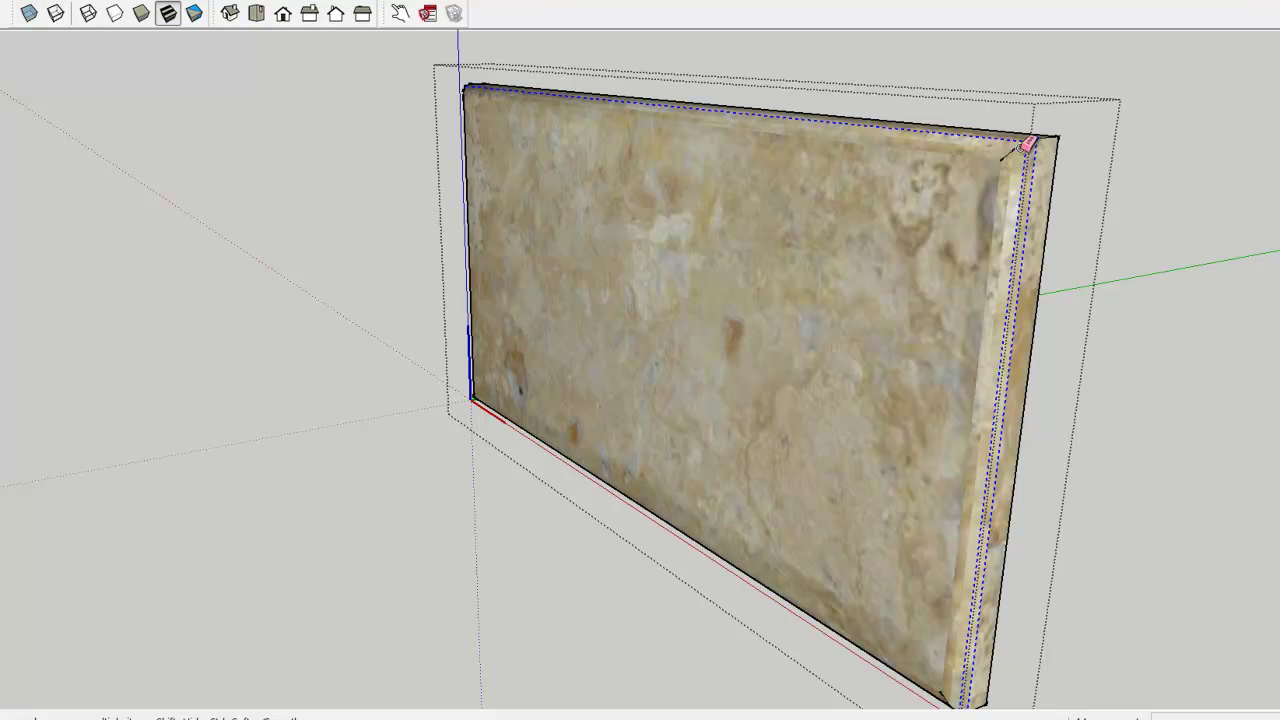
- Erase the long bottom rim edge, orbit back to the front, and bring up the component's context menu
{"action": "scroll", "coordinate": [978, 400], "scroll_direction": "down", "scroll_amount": 2}
{"action": "middle_click_drag", "start_coordinate": [978, 480], "coordinate": [1003, 236]}
{"action": "mouse_move", "coordinate": [1015, 328]}
{"action": "left_mouse_down"}
{"action": "mouse_move", "coordinate": [1027, 347]}
{"action": "mouse_move", "coordinate": [1020, 334]}
{"action": "left_mouse_up"}
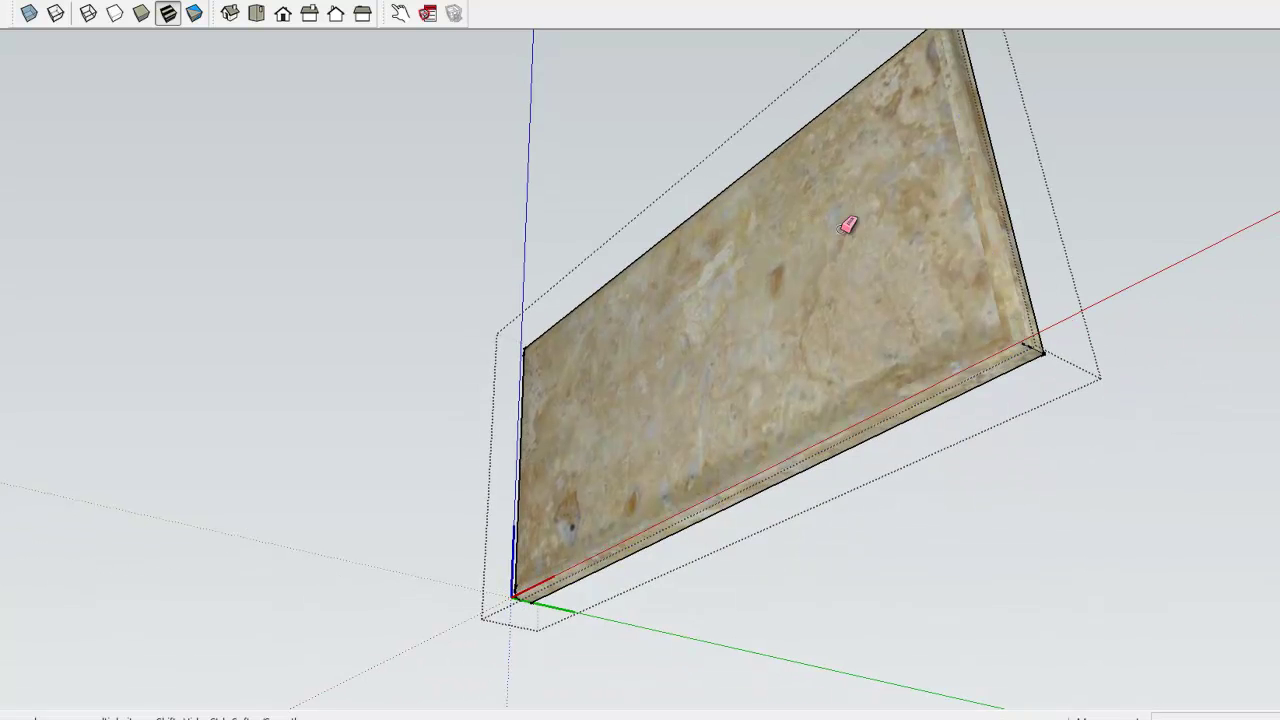
{"action": "left_click_drag", "start_coordinate": [1035, 347], "coordinate": [1033, 336]}
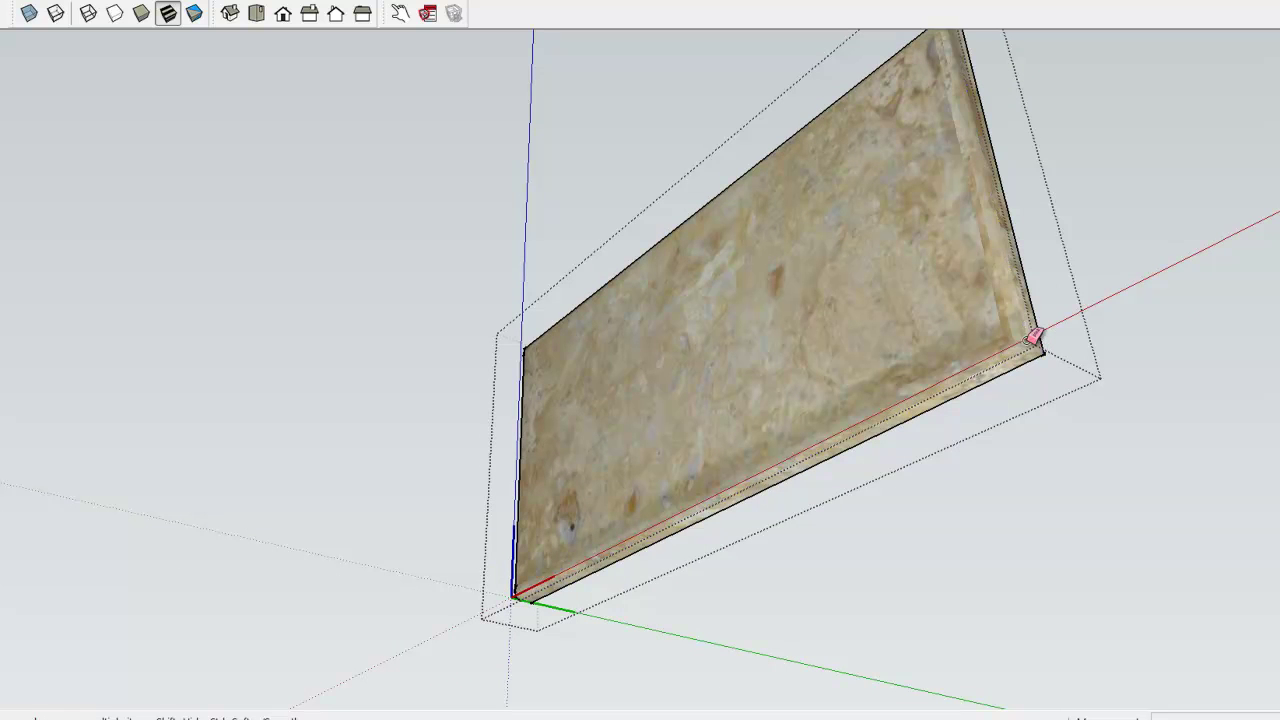
{"action": "middle_click_drag", "start_coordinate": [869, 260], "coordinate": [963, 335]}
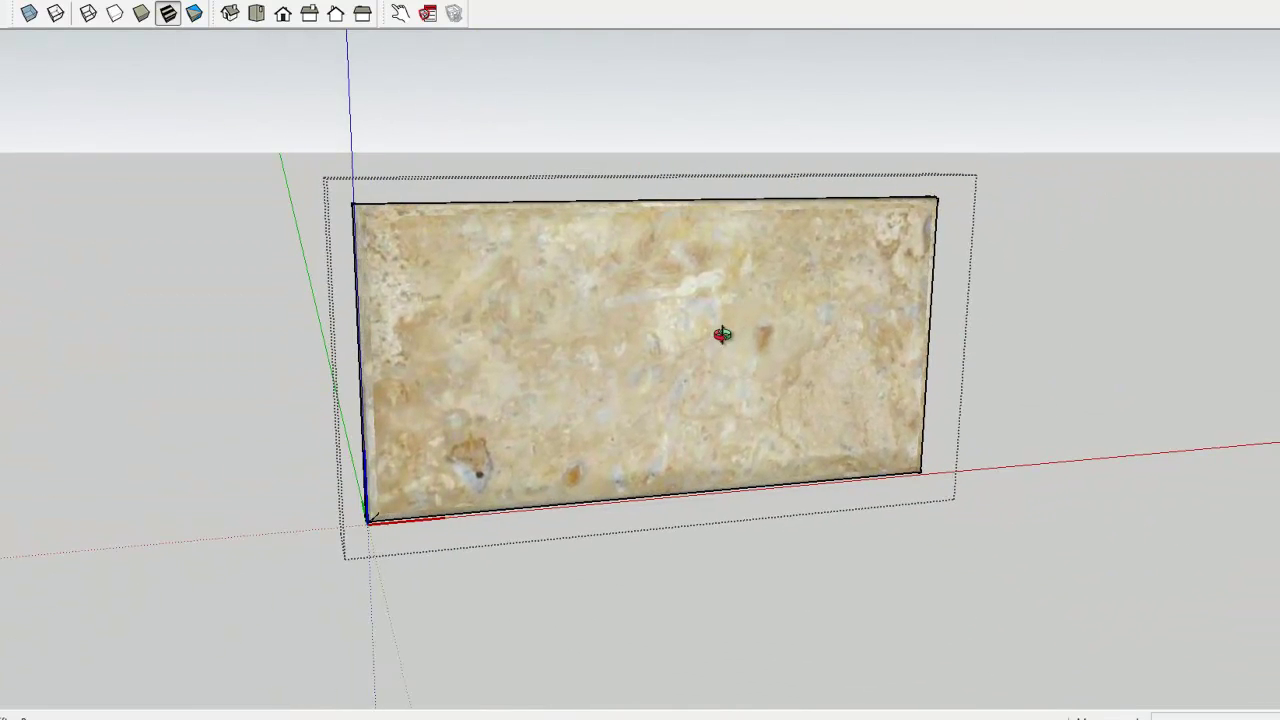
{"action": "middle_click_drag", "start_coordinate": [722, 334], "coordinate": [963, 269]}
{"action": "right_click", "coordinate": [966, 262]}
- Close the tile component editing and zoom and pan across to the tiled shower walls
{"action": "left_click", "coordinate": [1000, 266]}
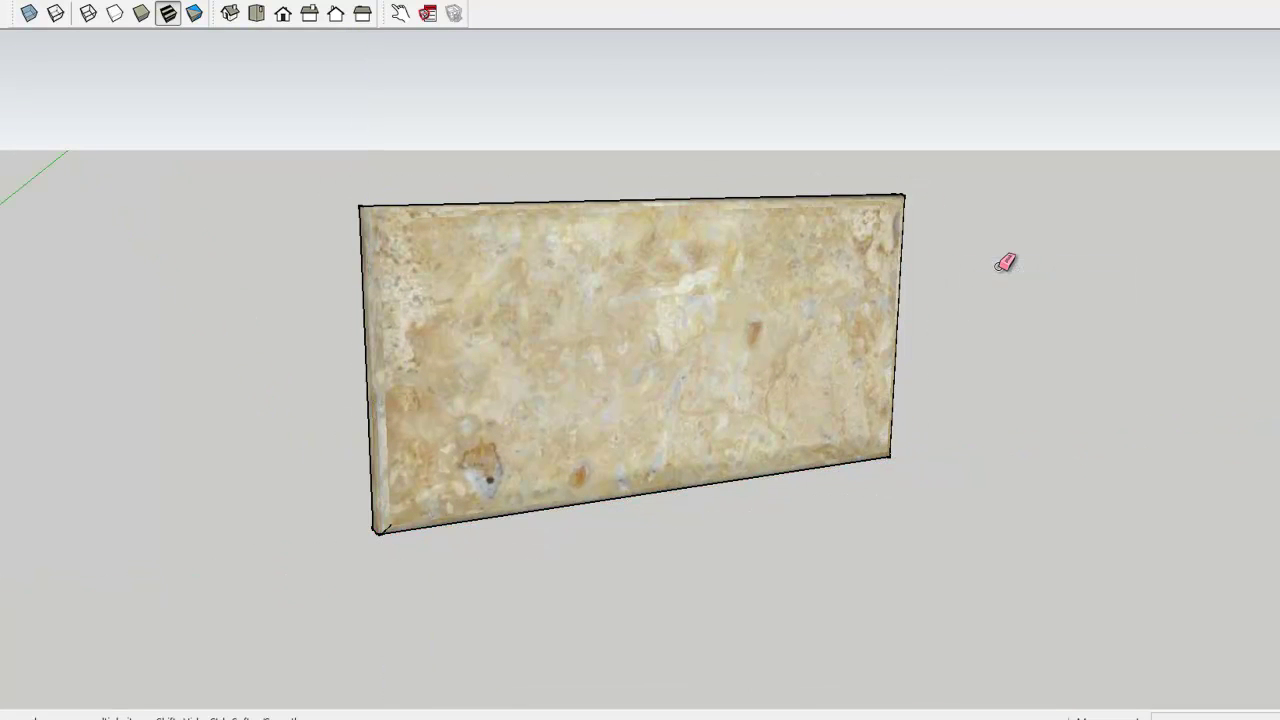
{"action": "scroll", "coordinate": [1005, 262], "scroll_direction": "down", "scroll_amount": 4}
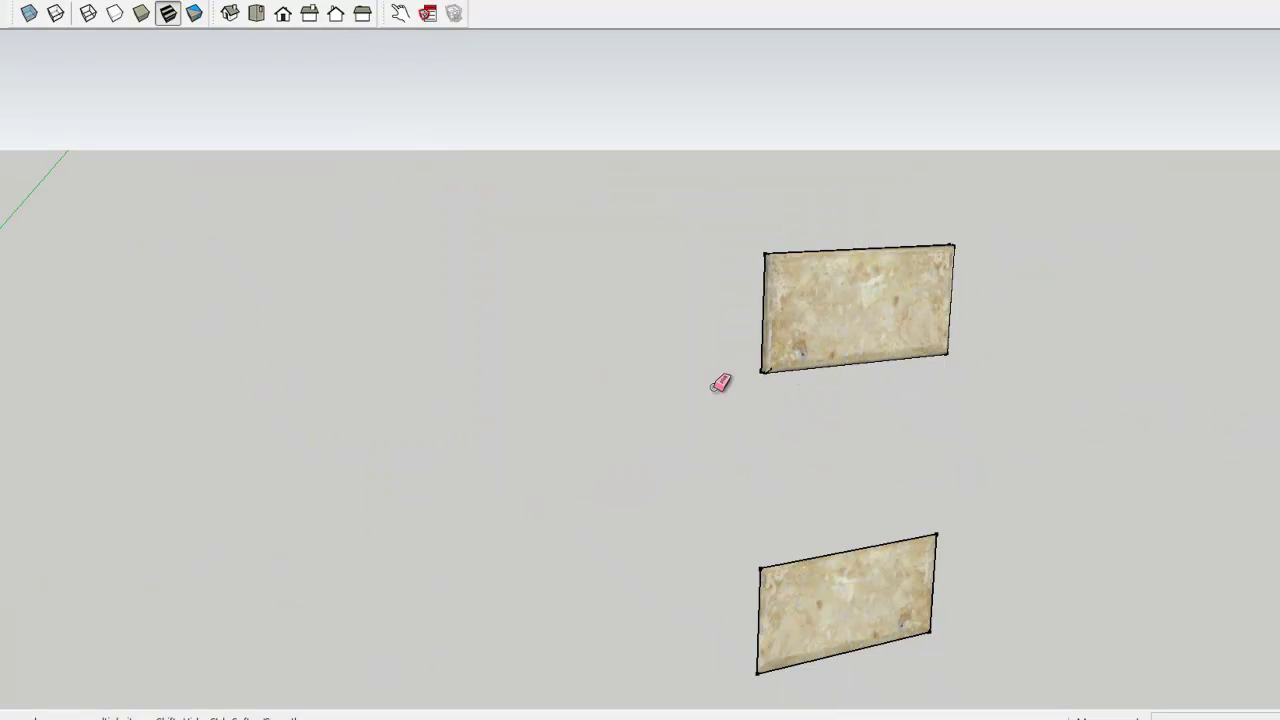
{"action": "middle_click_drag", "start_coordinate": [845, 333], "coordinate": [143, 290], "text": "shift"}
{"action": "middle_click_drag", "start_coordinate": [774, 251], "coordinate": [254, 180], "text": "shift"}
{"action": "mouse_move", "coordinate": [800, 293]}
{"action": "middle_mouse_down", "text": "shift"}
{"action": "mouse_move", "coordinate": [503, 293]}
{"action": "mouse_move", "coordinate": [371, 234]}
{"action": "middle_mouse_up", "text": "shift"}
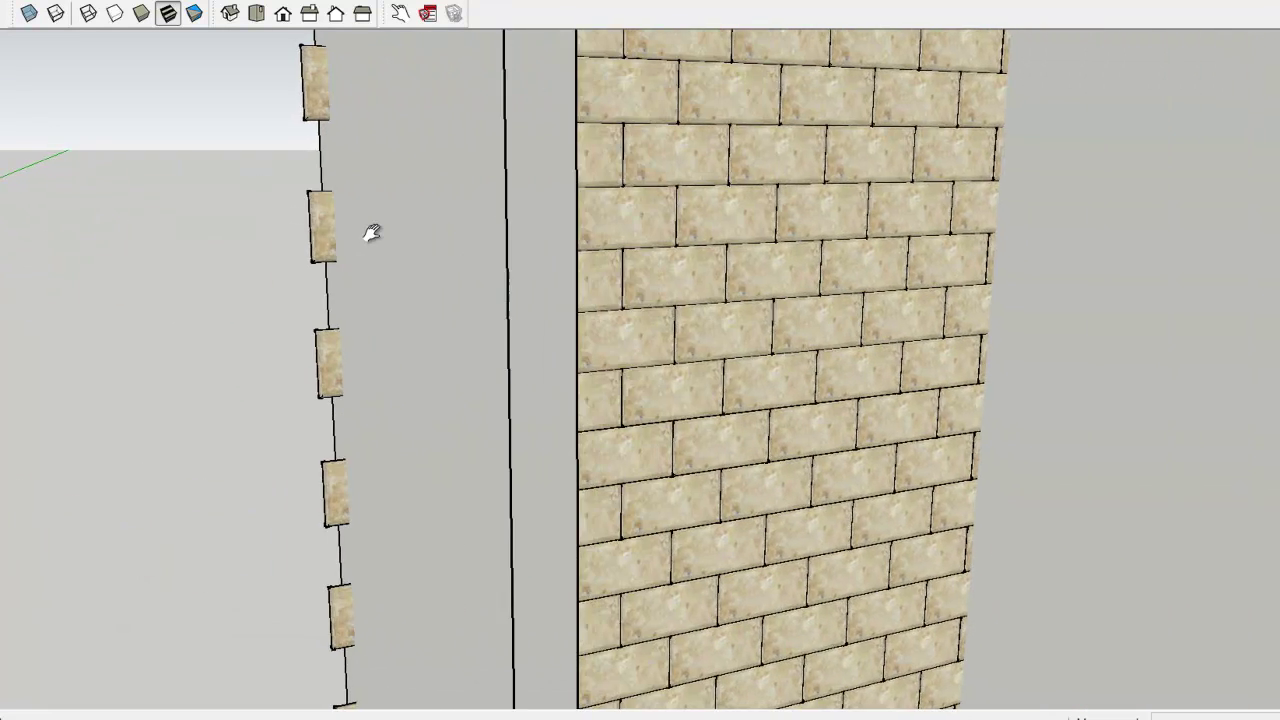
{"action": "scroll", "coordinate": [743, 286], "scroll_direction": "up", "scroll_amount": 3}
{"action": "middle_click_drag", "start_coordinate": [743, 286], "coordinate": [563, 272], "text": "shift"}
{"action": "scroll", "coordinate": [611, 273], "scroll_direction": "down", "scroll_amount": 3}
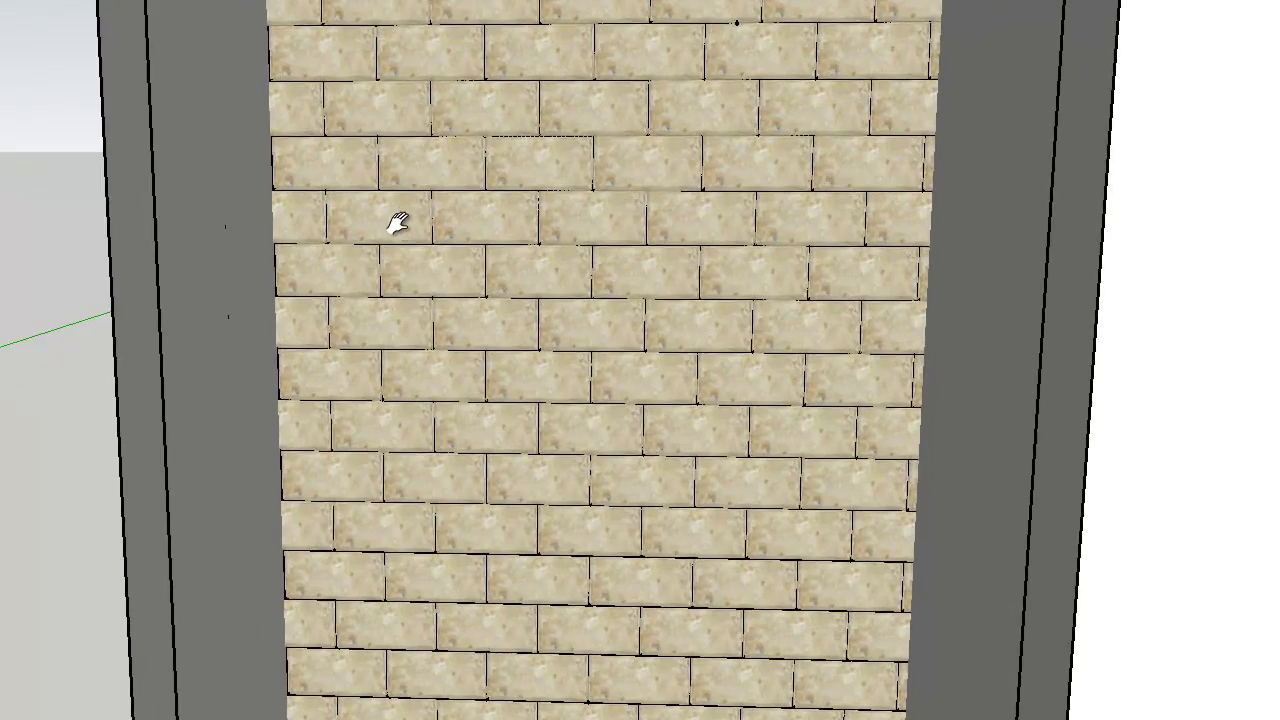
{"action": "mouse_move", "coordinate": [400, 220]}
{"action": "middle_mouse_down"}
{"action": "mouse_move", "coordinate": [566, 214]}
{"action": "mouse_move", "coordinate": [831, 263]}
{"action": "mouse_move", "coordinate": [597, 306]}
{"action": "mouse_move", "coordinate": [560, 345]}
{"action": "mouse_move", "coordinate": [974, 354]}
{"action": "mouse_move", "coordinate": [1163, 314]}
{"action": "middle_mouse_up"}
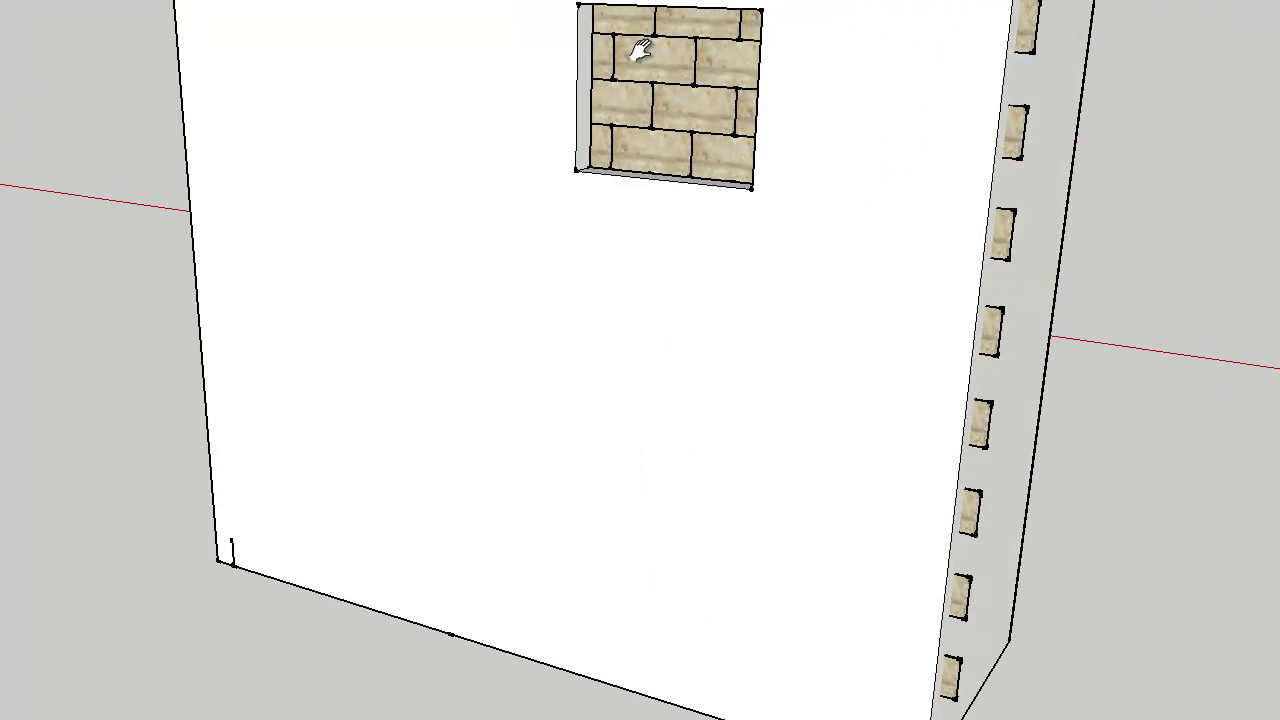
- Orbit around the shower enclosure, exit the navigation tool, and face the tiled back wall
{"action": "middle_click_drag", "start_coordinate": [634, 49], "coordinate": [703, 272], "text": "shift"}
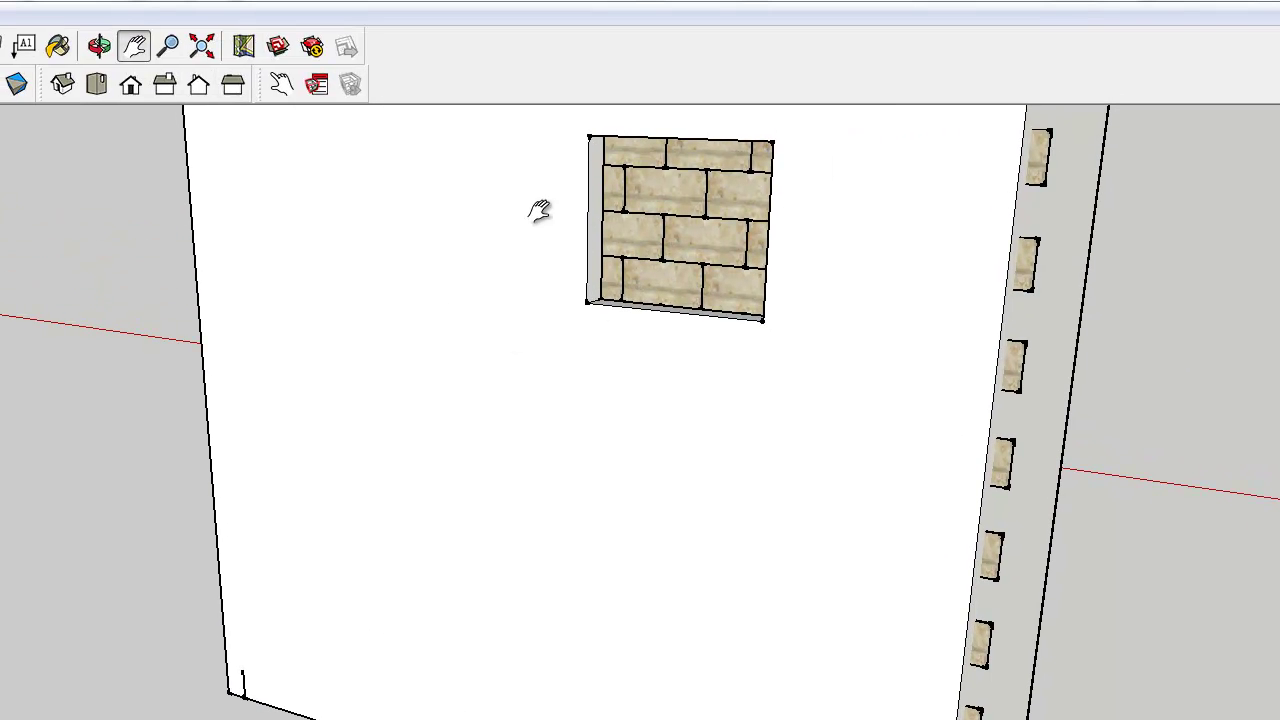
{"action": "left_click_drag", "start_coordinate": [515, 214], "coordinate": [449, 330]}
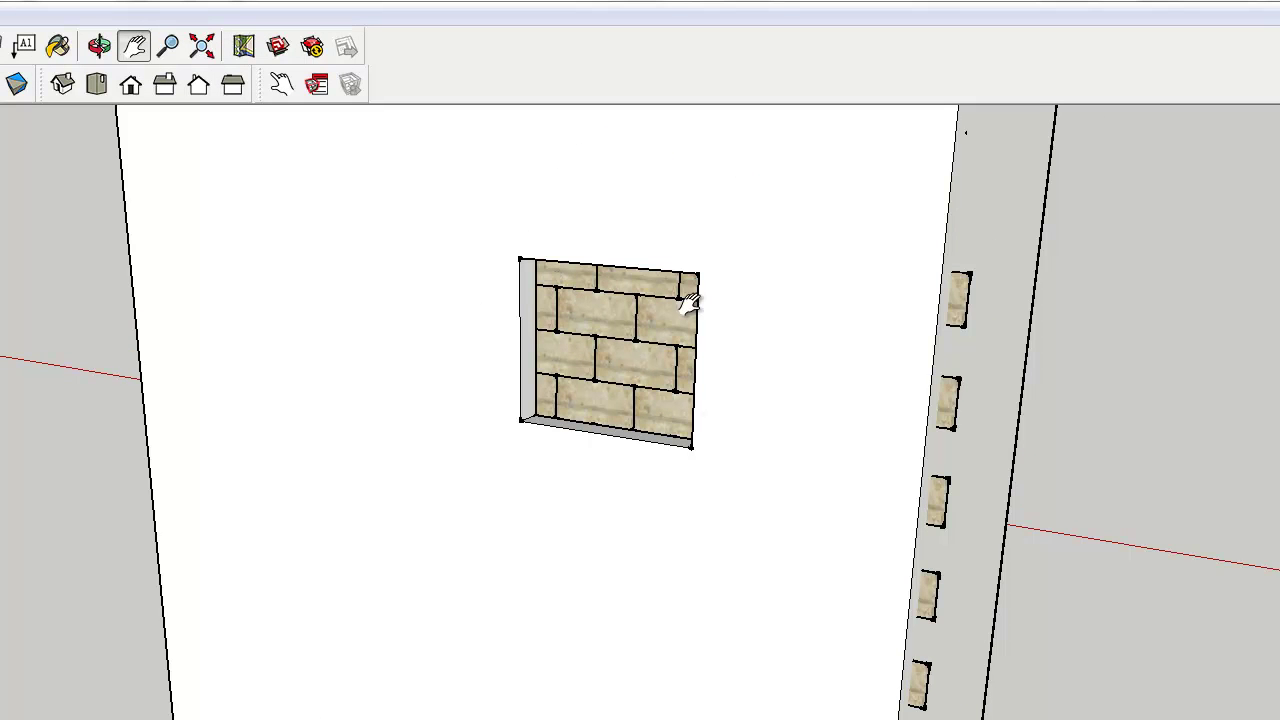
{"action": "middle_click_drag", "start_coordinate": [715, 332], "coordinate": [407, 352]}
{"action": "right_click", "coordinate": [407, 352]}
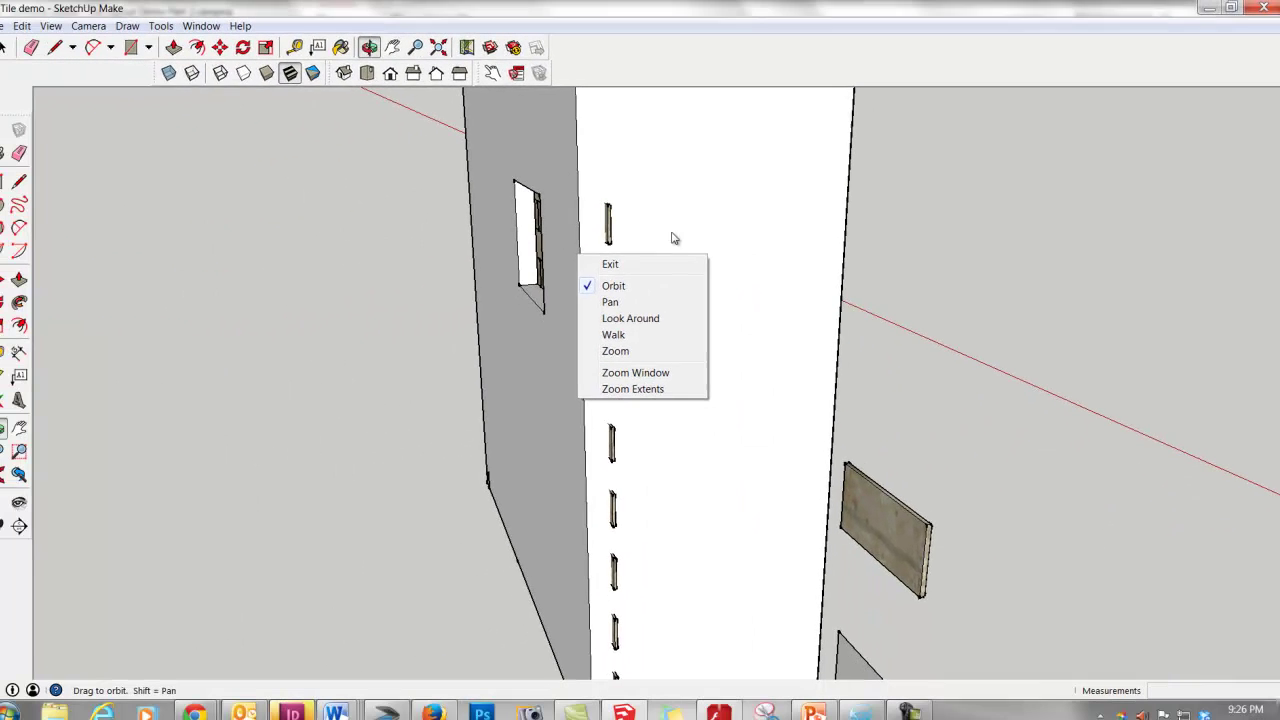
{"action": "left_click", "coordinate": [530, 366]}
{"action": "left_click_drag", "start_coordinate": [665, 232], "coordinate": [301, 116]}
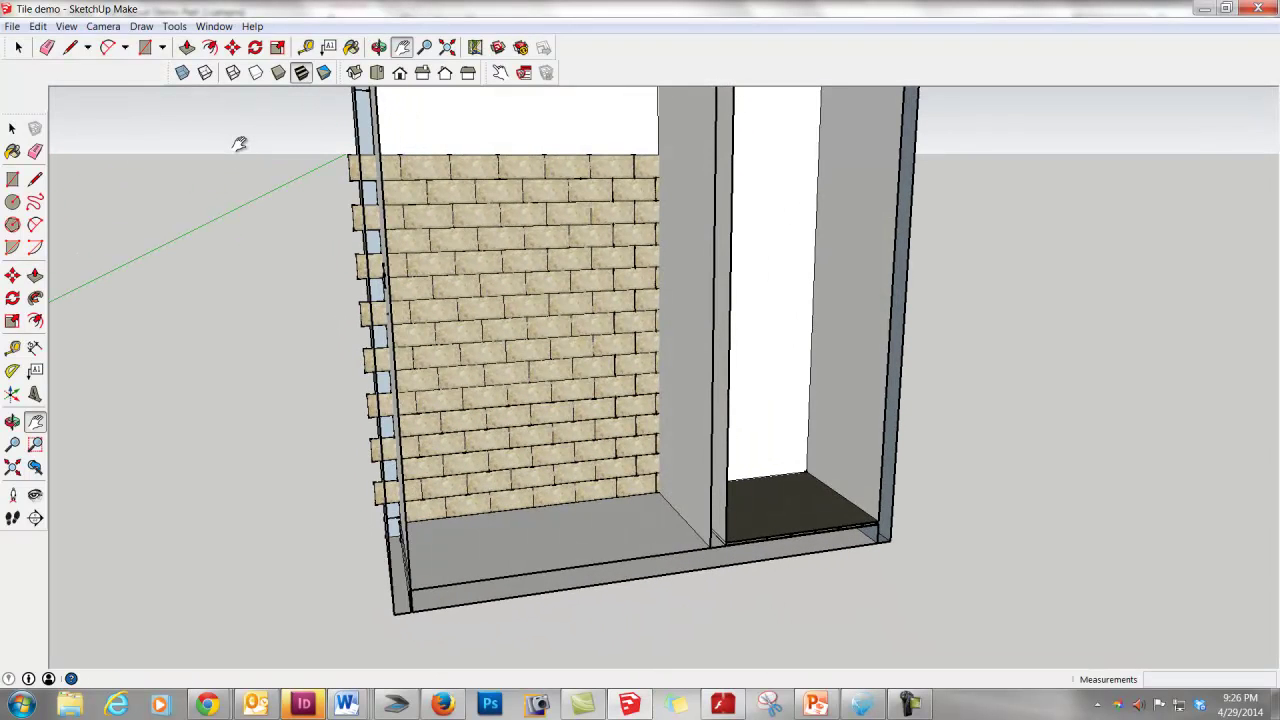